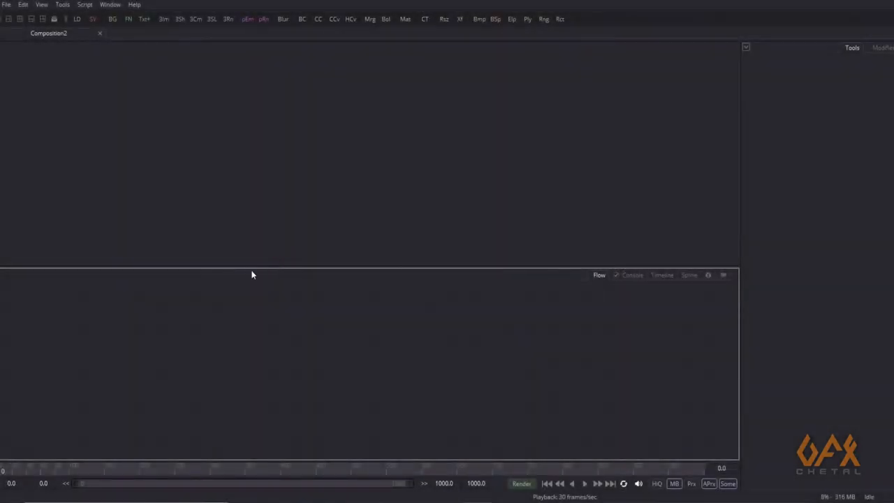
mouse_move(261, 266)
left_mouse_down()
mouse_move(251, 236)
mouse_move(258, 249)
left_mouse_up()
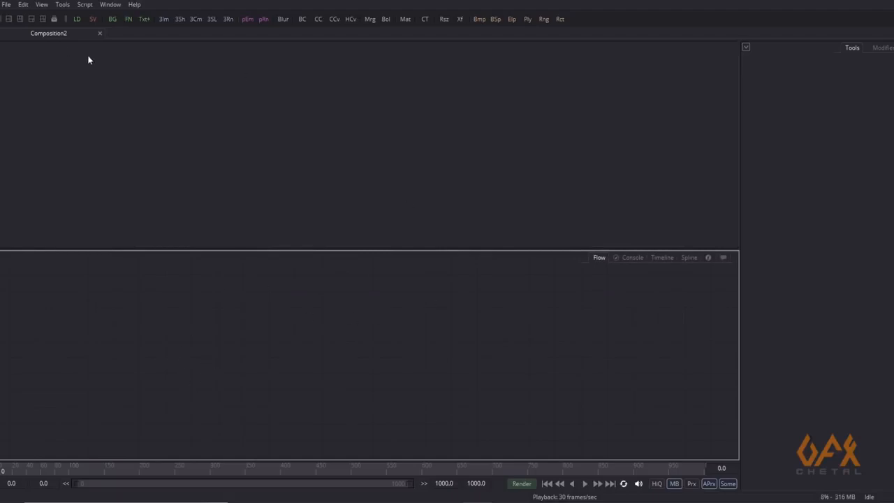
left_click_drag(201, 250, 199, 265)
Add a pEmitter particle node to the empty flow
left_click(174, 310)
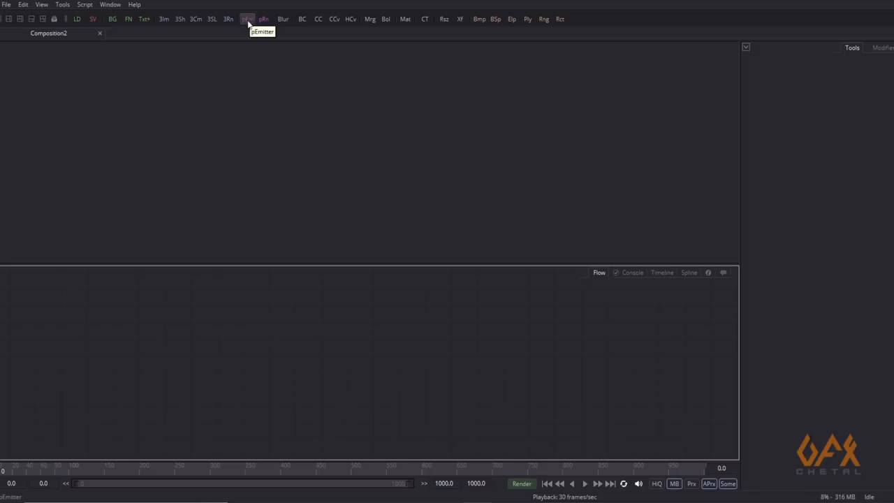
left_click(67, 5)
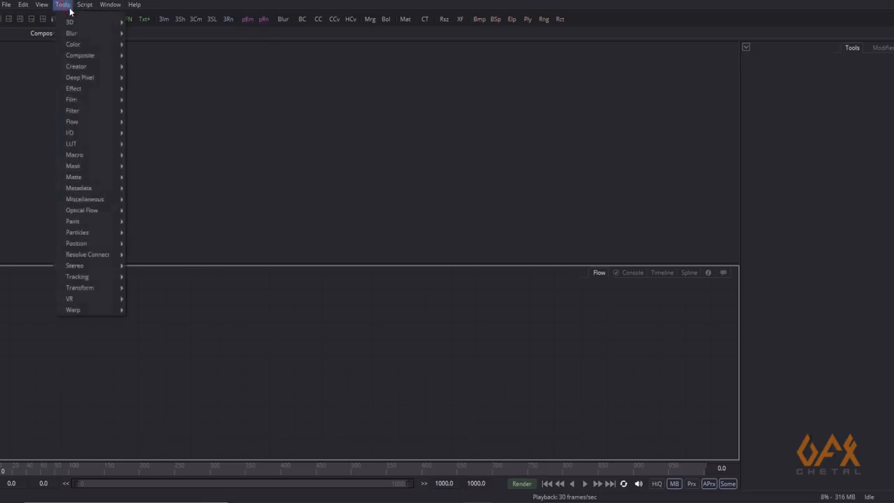
mouse_move(92, 235)
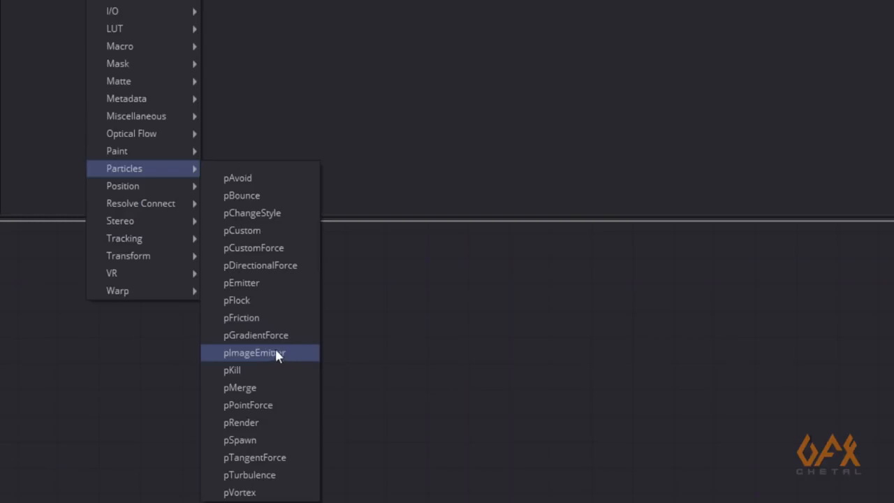
left_click(255, 285)
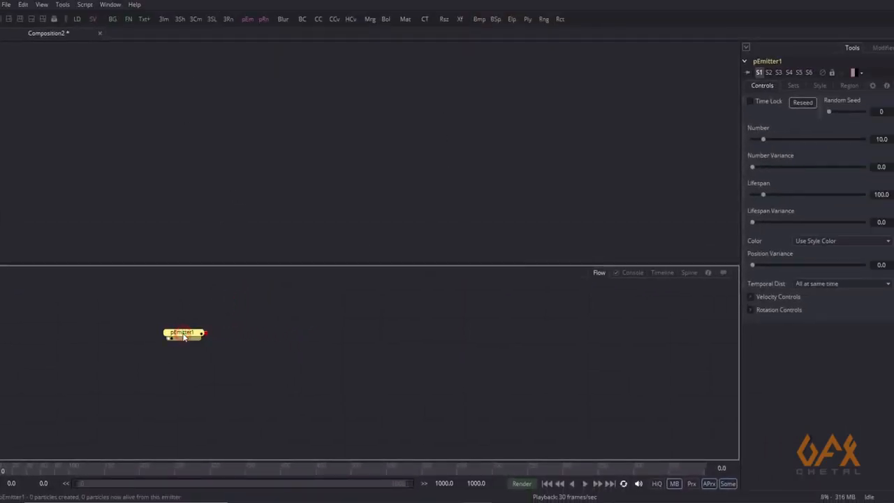
Add a pRender node fed by the pEmitter node and move it away to leave space between the two
left_click(62, 4)
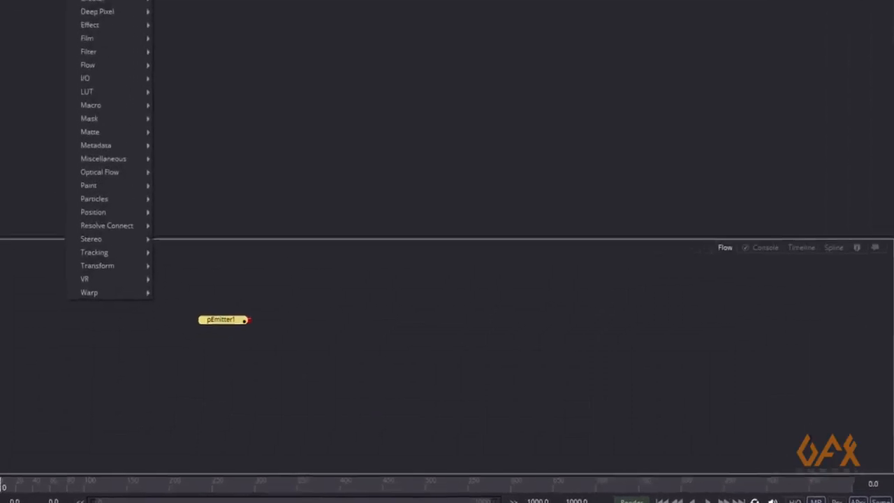
mouse_move(96, 234)
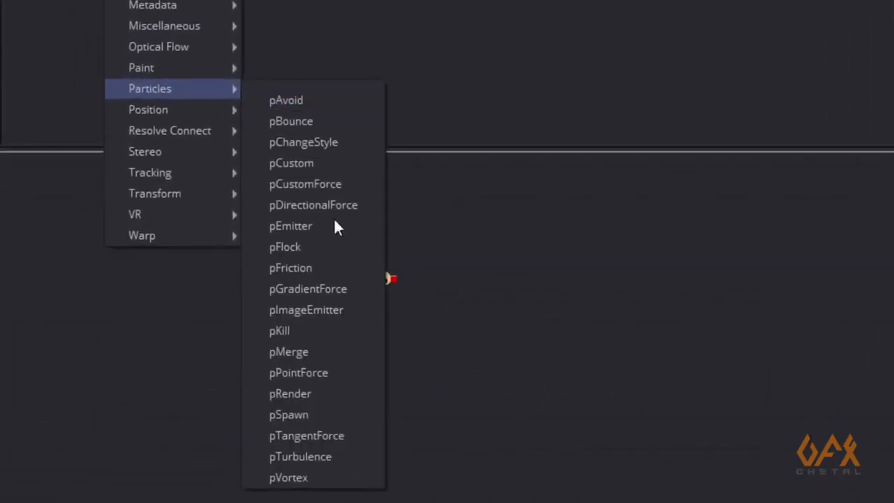
left_click(287, 397)
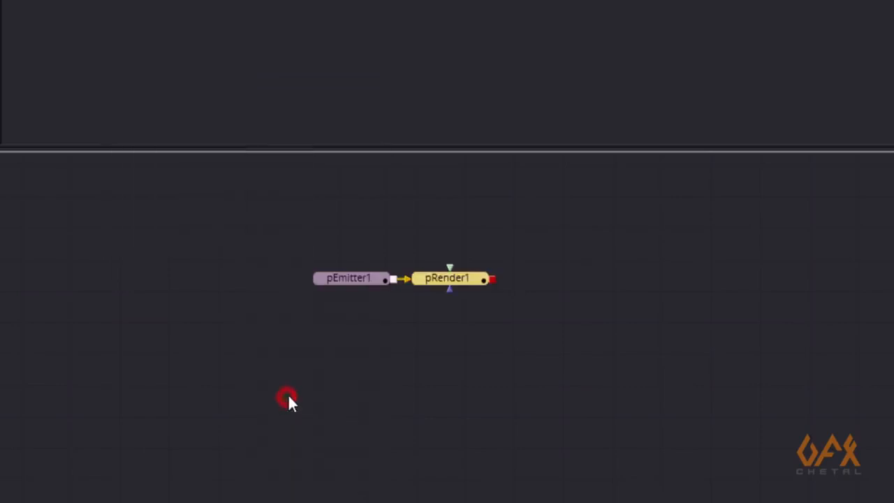
left_click_drag(457, 279, 544, 285)
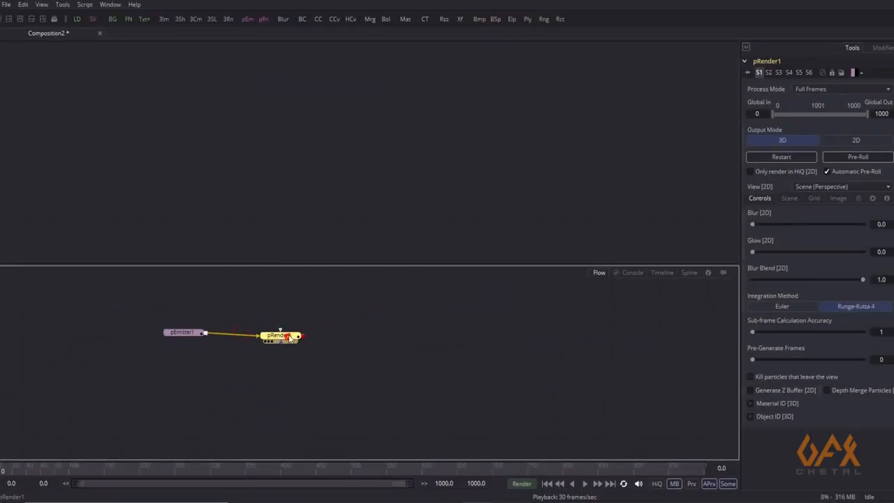
Show pRender1 in the viewer, examine the emitter sphere in 3D, and move pRender1 further from pEmitter1 in the flow
left_click_drag(288, 337, 339, 134)
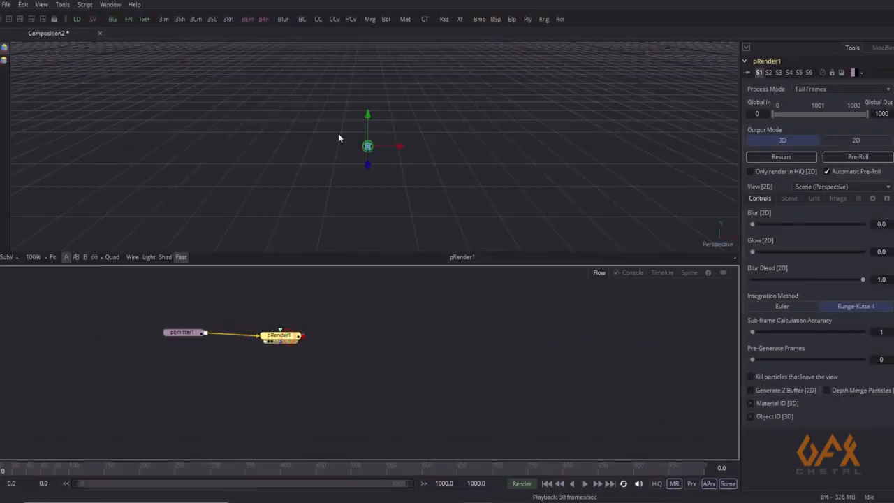
left_click_drag(373, 159, 558, 157)
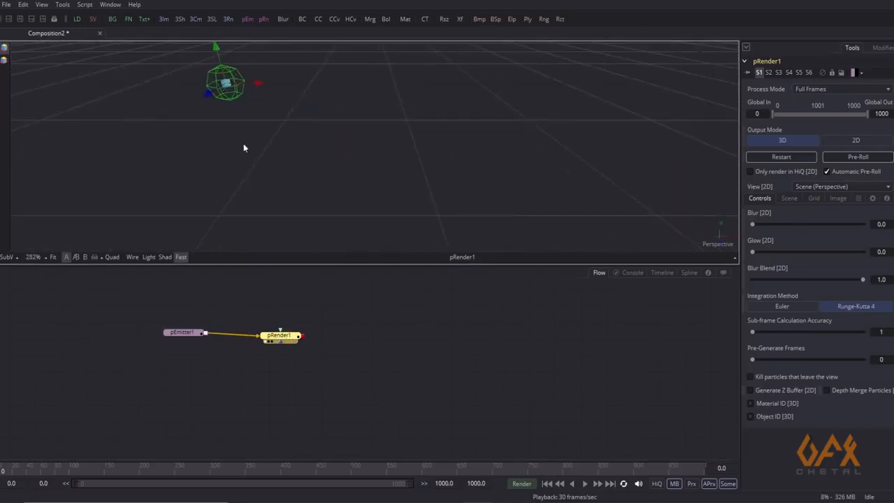
left_click_drag(164, 145, 250, 174)
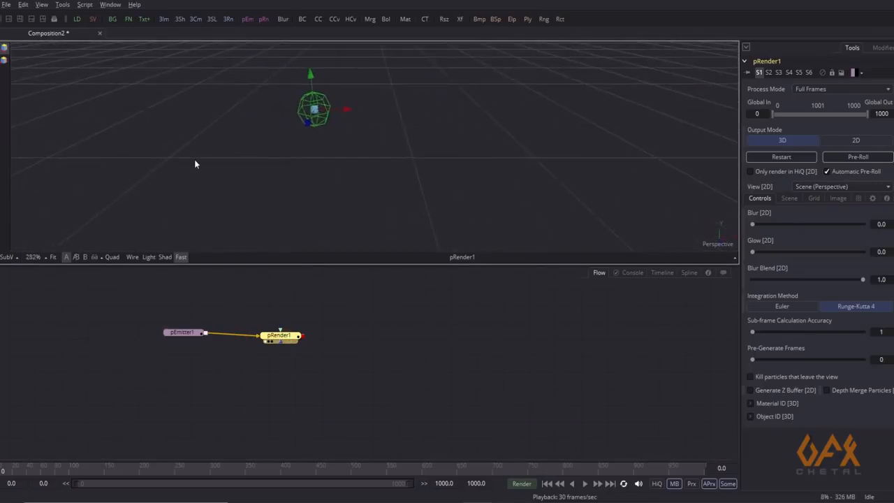
left_click_drag(195, 163, 353, 134)
left_click_drag(294, 337, 325, 334)
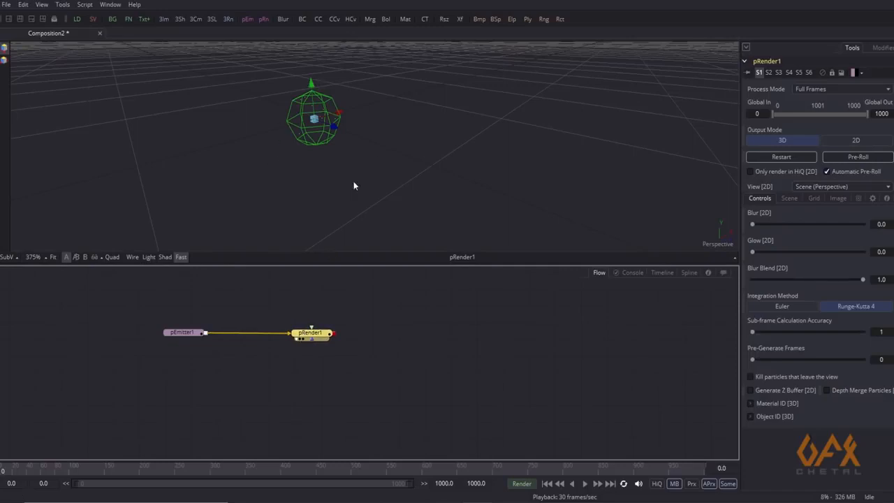
left_click_drag(411, 158, 255, 163)
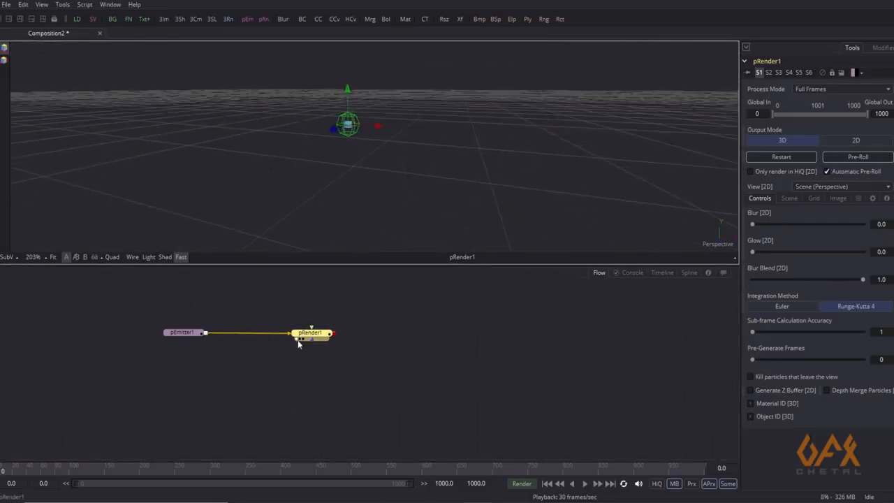
left_click_drag(310, 336, 325, 336)
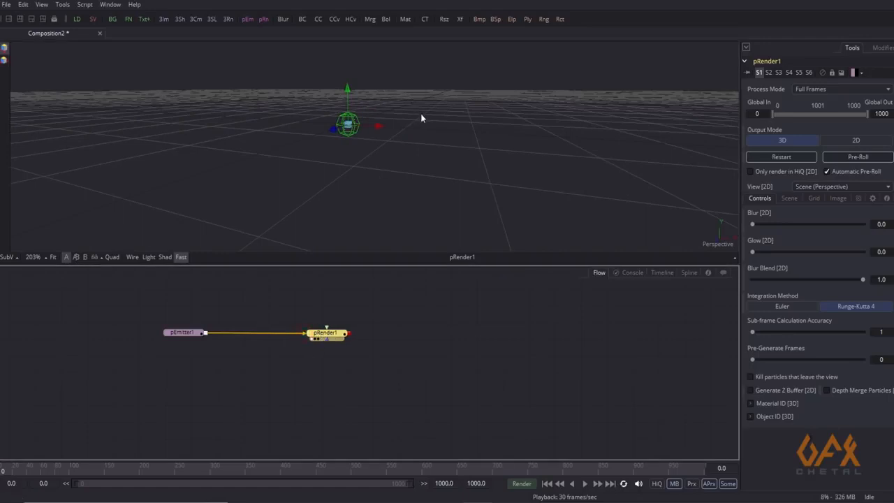
left_click_drag(457, 123, 325, 198)
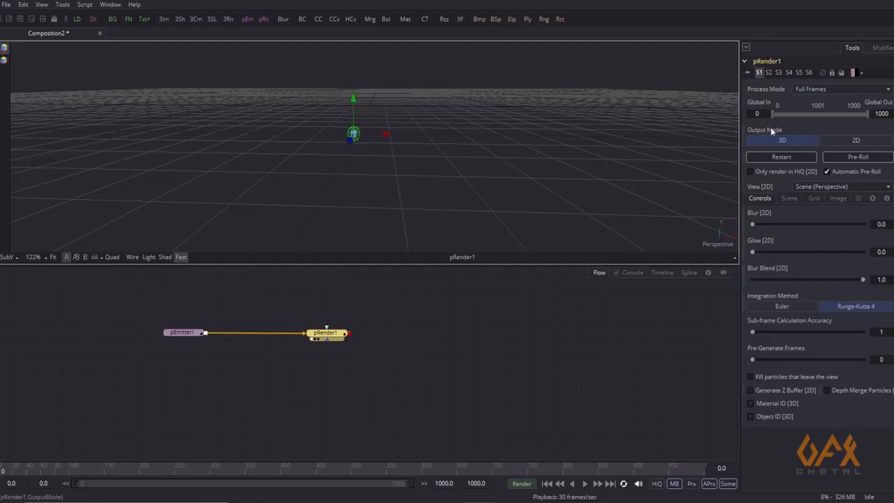
Set pRender1's output mode to 2D and turn off the viewer's checker underlay
left_click(856, 140)
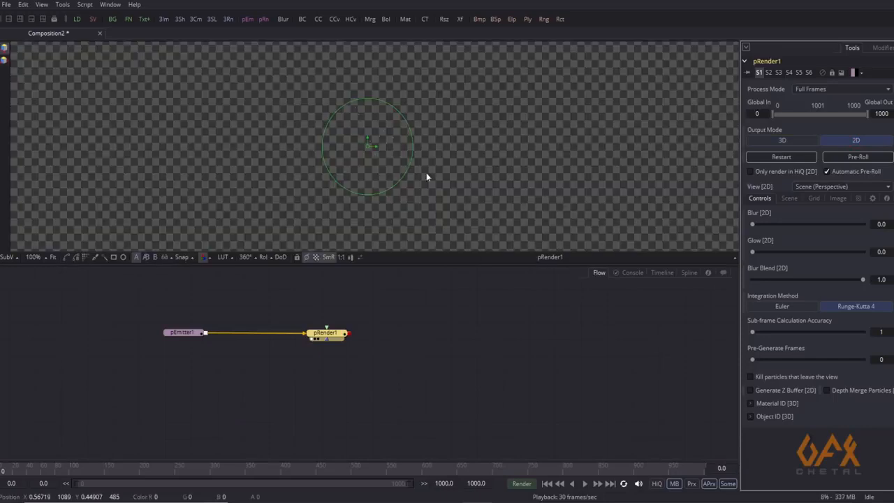
left_click_drag(426, 173, 367, 158)
scroll(499, 165, "down", 5)
scroll(365, 157, "up", 4)
key("ctrl+f")
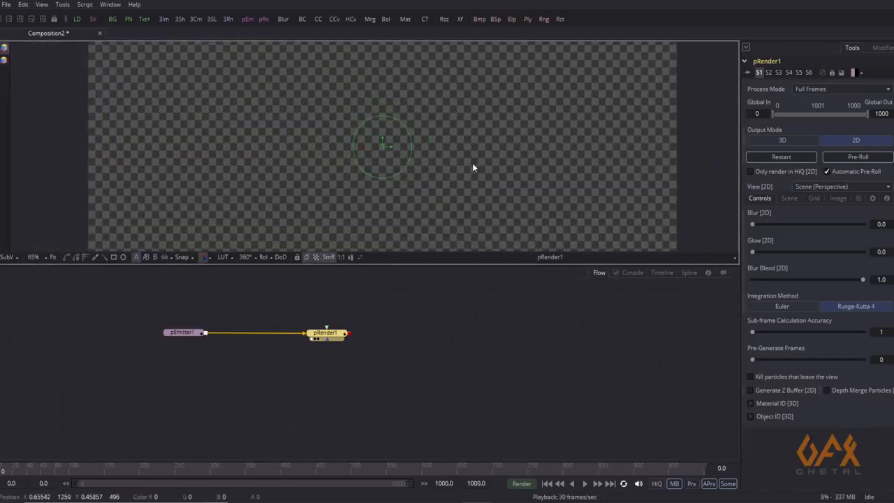
left_click(312, 257)
left_click_drag(371, 162, 335, 161)
left_click_drag(335, 161, 317, 177)
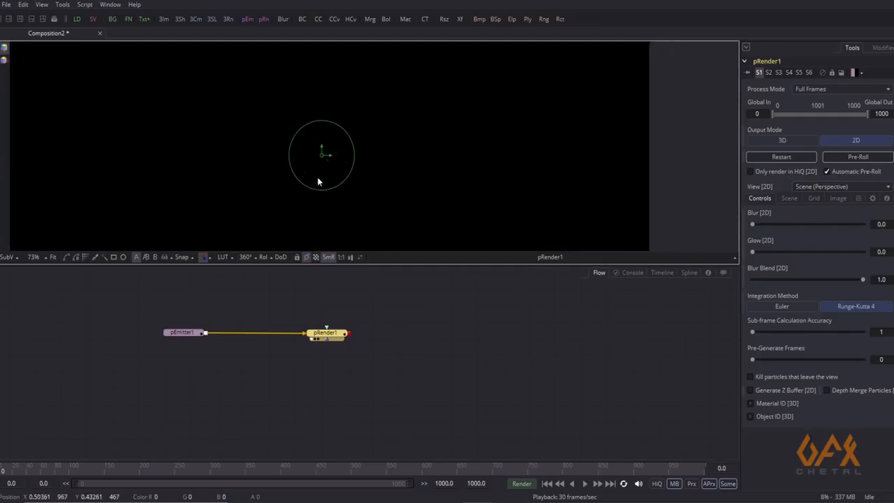
Set pRender1's output mode back to 3D and examine the emitter from several angles
left_click(798, 140)
left_click_drag(295, 165, 282, 190)
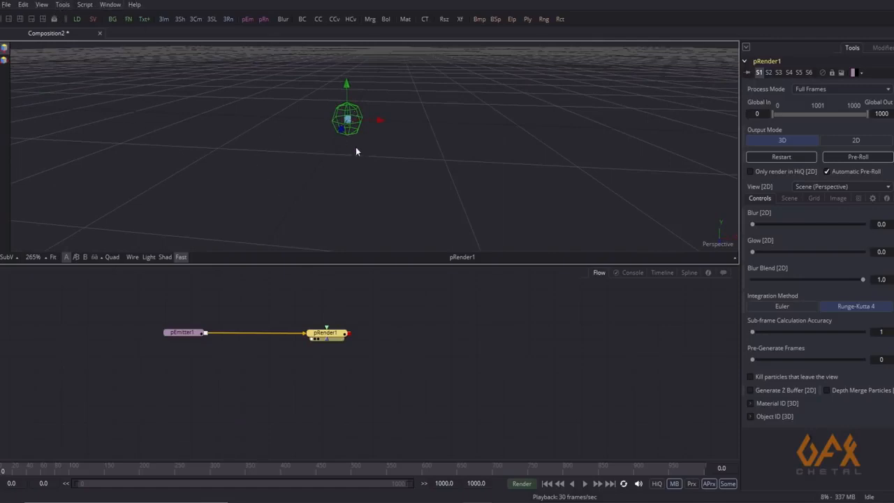
left_click_drag(356, 151, 389, 172)
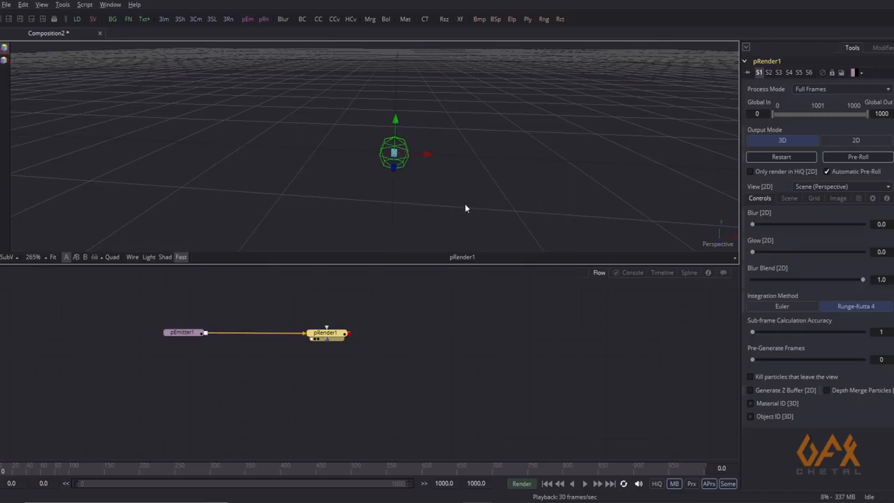
left_click_drag(464, 203, 382, 177)
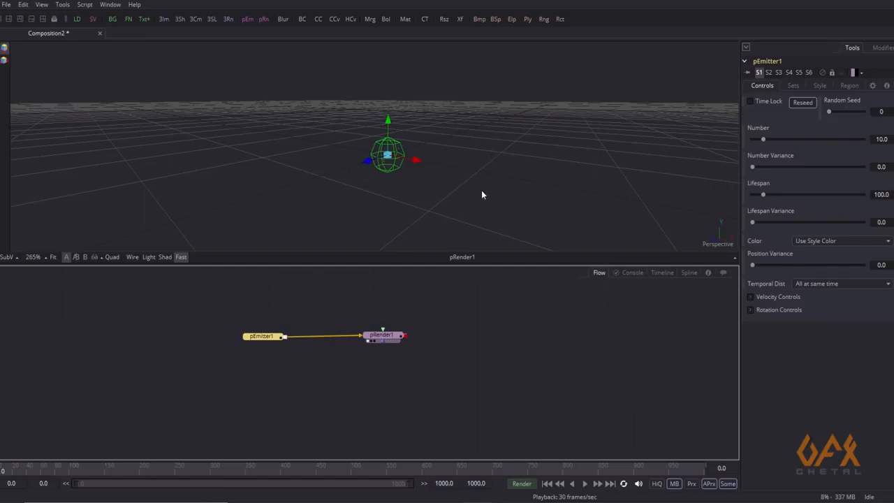
Spread pEmitter1 and pRender1 further apart in the flow, leaving free space beside the emitter for another node
left_click_drag(307, 292, 331, 319)
left_click_drag(404, 359, 434, 364)
left_click_drag(296, 363, 271, 364)
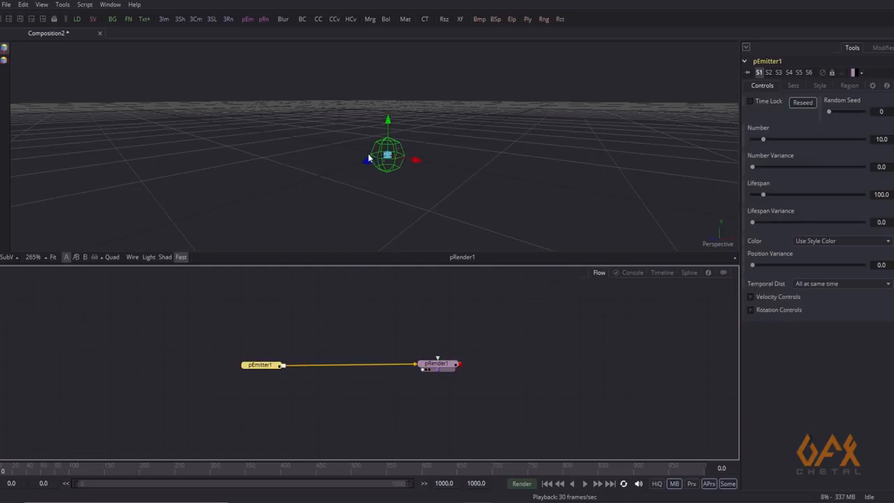
left_click_drag(289, 173, 310, 171)
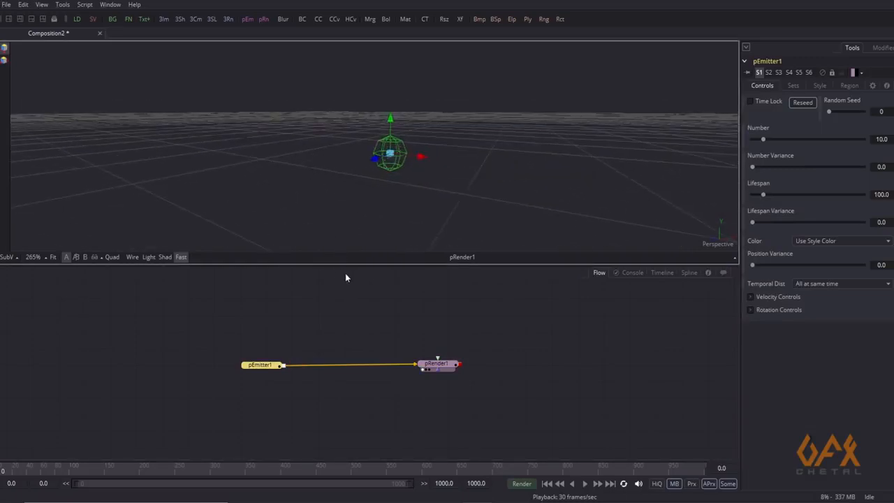
left_click_drag(321, 299, 371, 316)
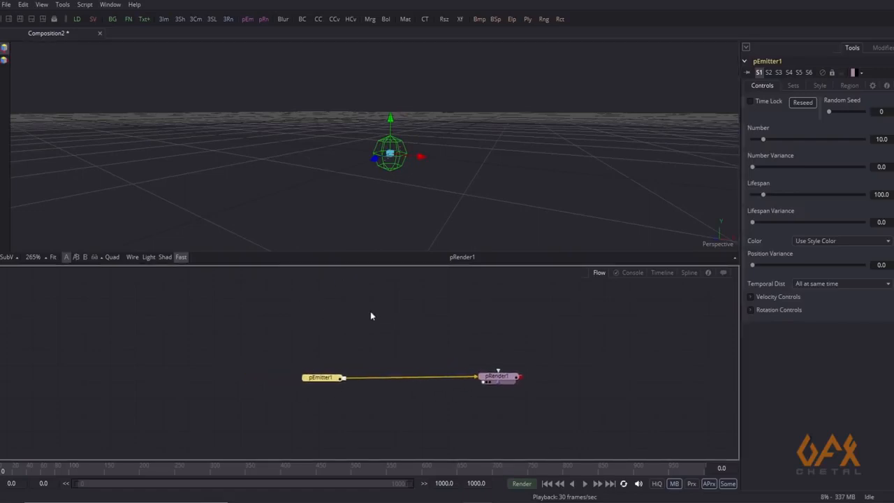
left_click_drag(315, 316, 354, 321)
left_click_drag(296, 328, 318, 319)
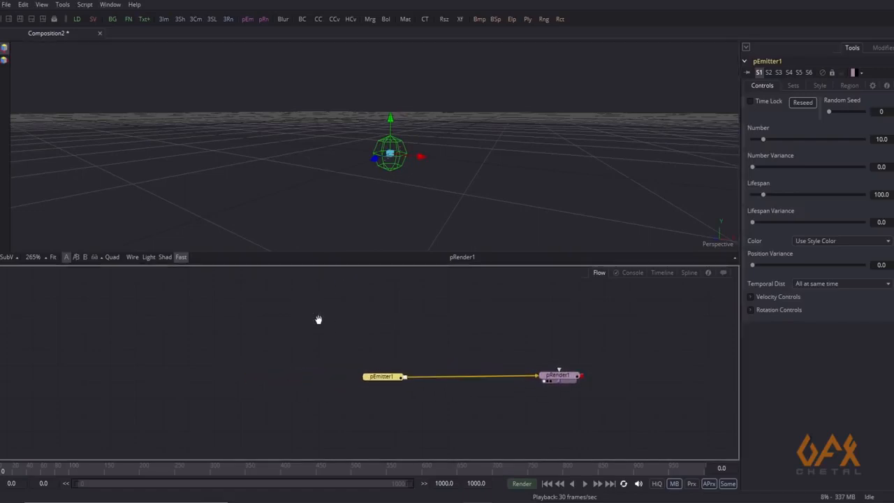
left_click_drag(387, 382, 338, 381)
Add an unconnected Text+ node to the flow above and left of pEmitter1 and show it in the viewer
left_click(224, 324)
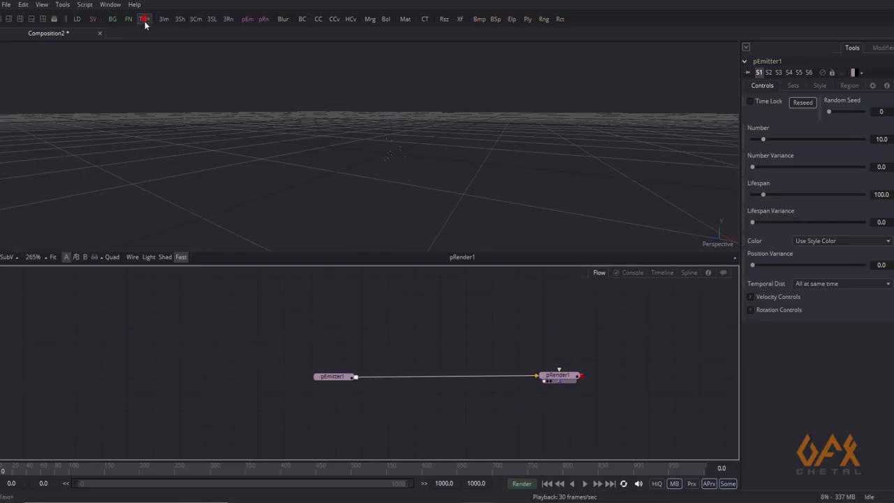
left_click_drag(144, 23, 165, 331)
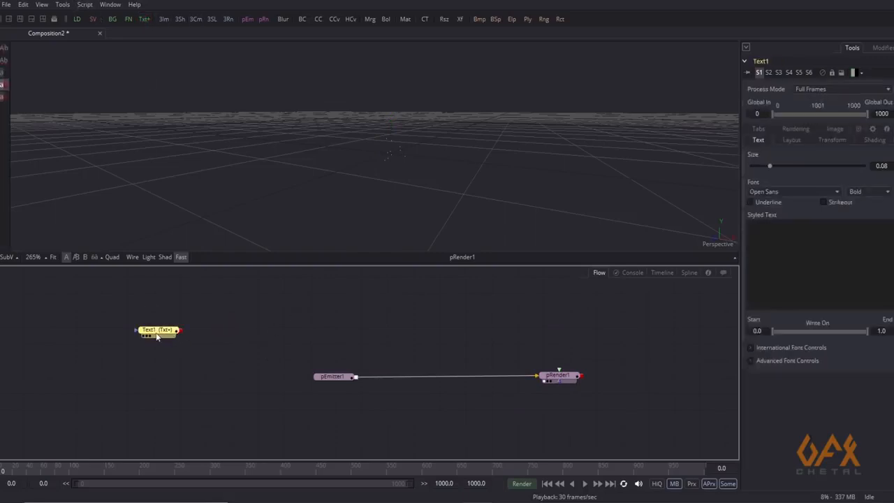
key("1")
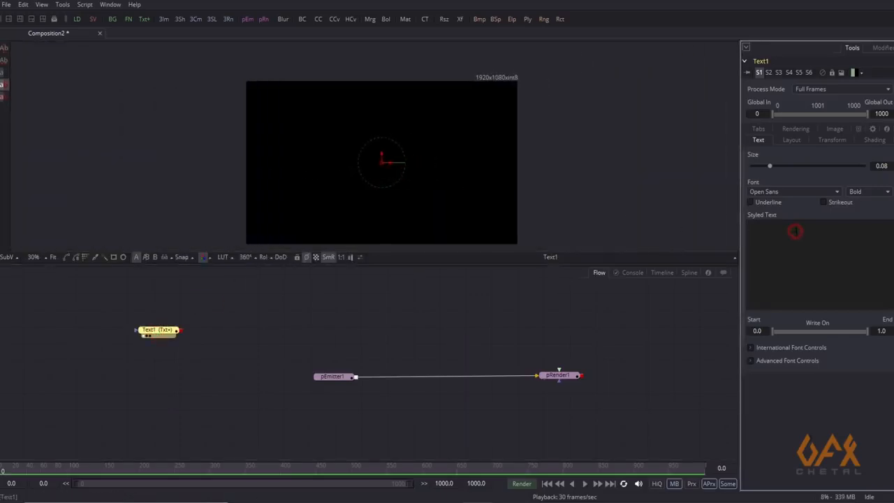
Enter PARTICLES as the styled text and raise its size to about 0.16
type("PA")
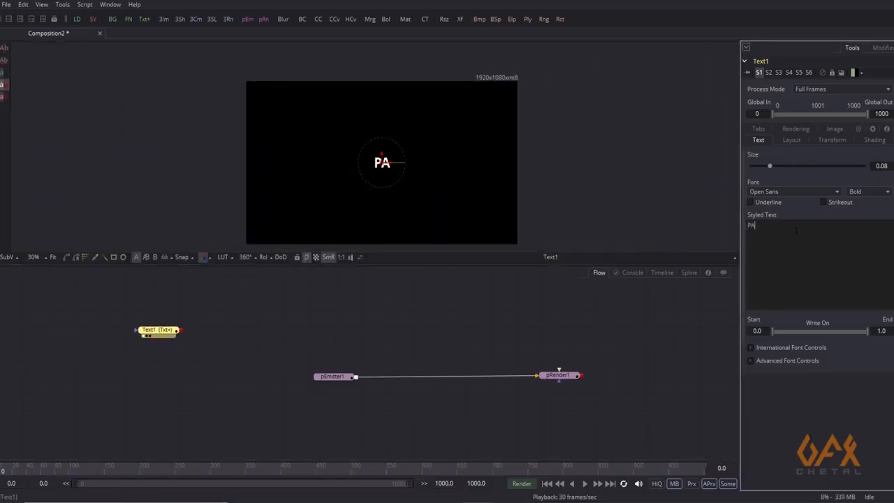
type("RTICLES")
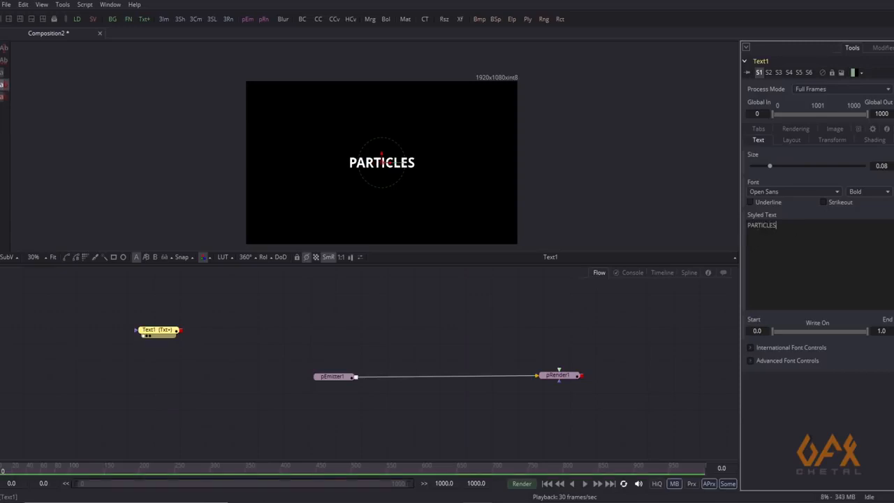
scroll(279, 90, "up", 3)
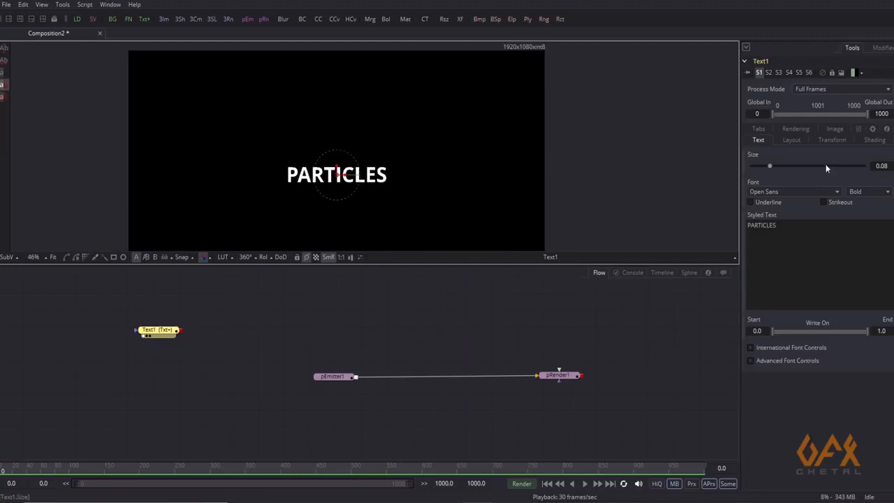
left_click_drag(772, 169, 788, 167)
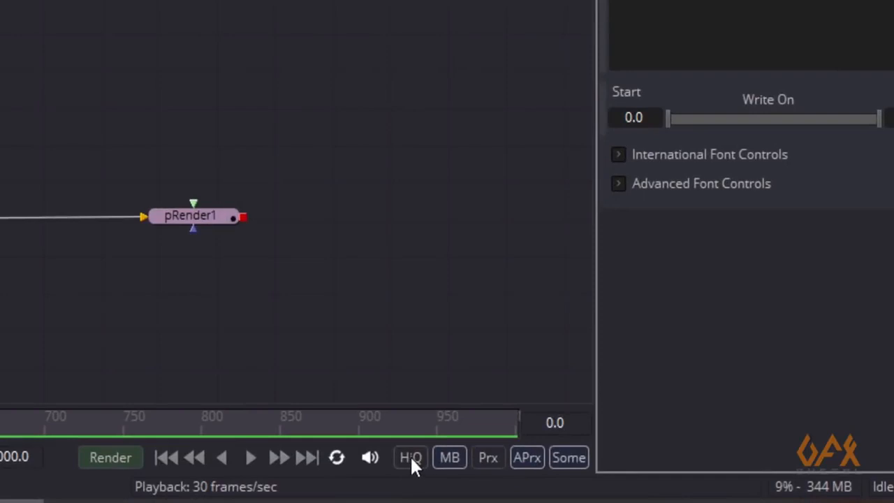
Enable high-quality (HiQ) rendering and disable auto proxy (APrx) for playback
left_click(411, 460)
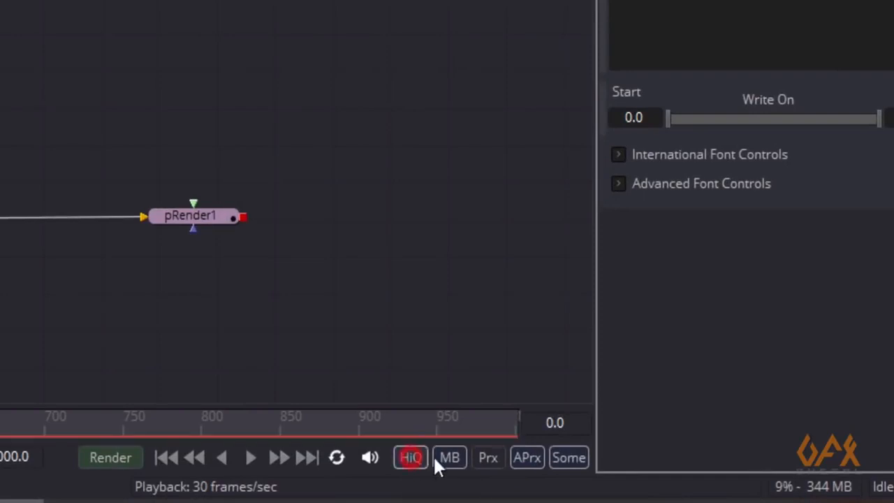
left_click(527, 461)
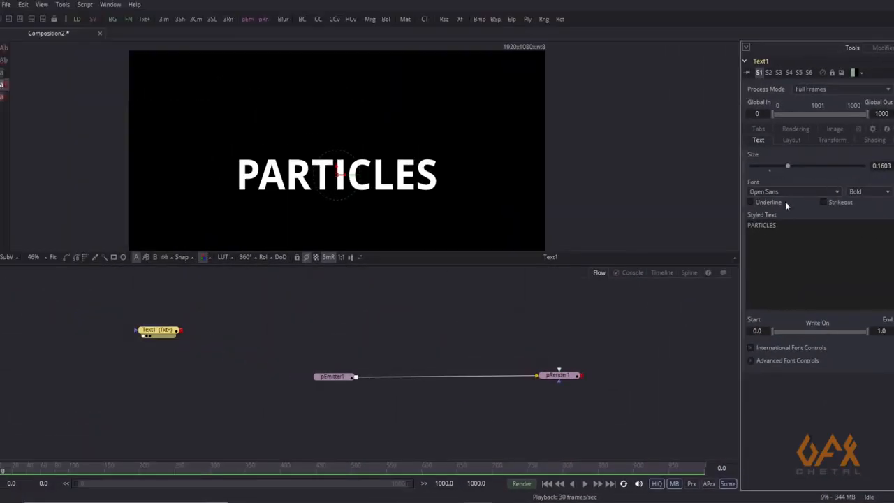
Change the PARTICLES text's font to Myriad Pro and reduce its size to about 0.13
left_click(798, 192)
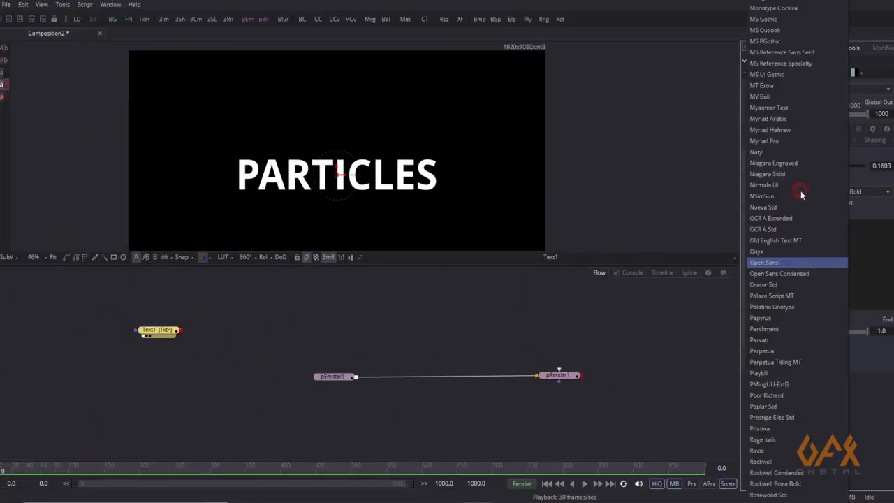
left_click(783, 139)
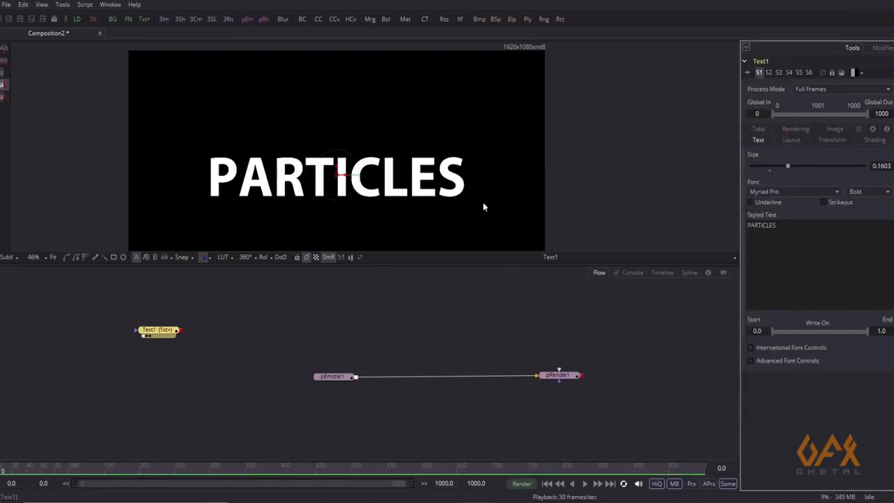
left_click_drag(484, 206, 517, 174)
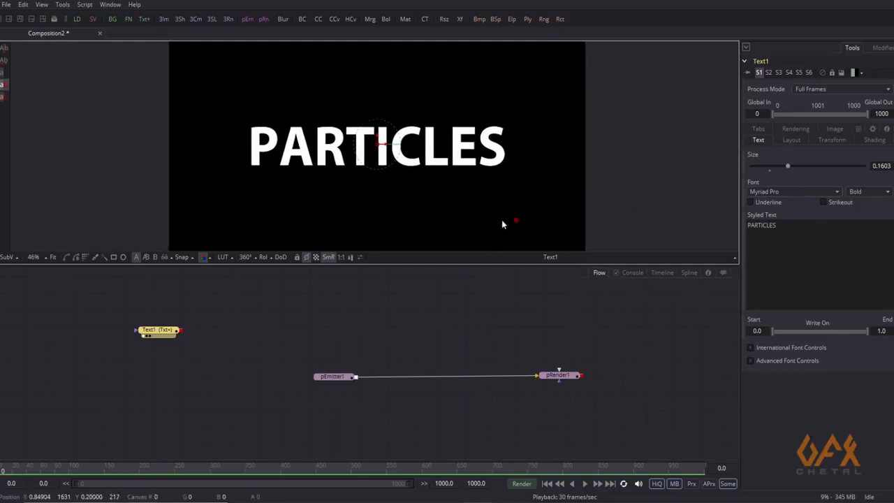
scroll(508, 219, "down", 2)
left_click_drag(788, 169, 781, 168)
scroll(337, 203, "up", 2)
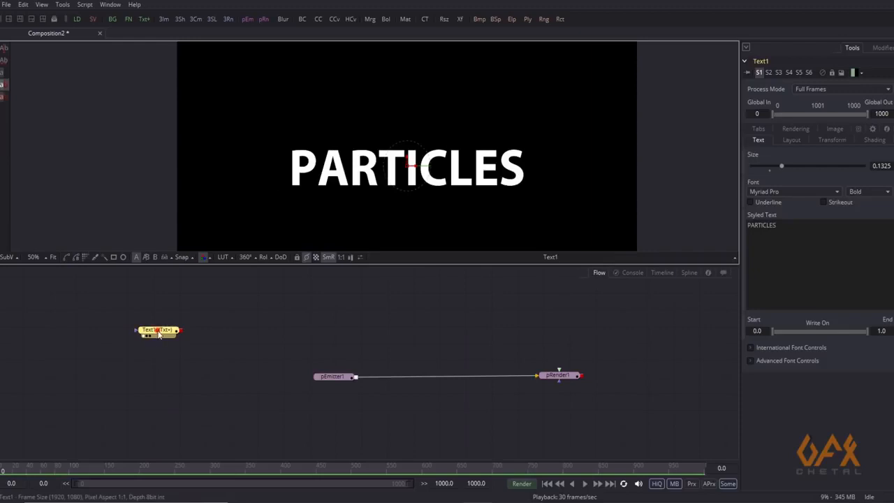
Set the composition's global end time to 250 and move Text1 down, nearly level with pEmitter1
left_click_drag(158, 331, 159, 390)
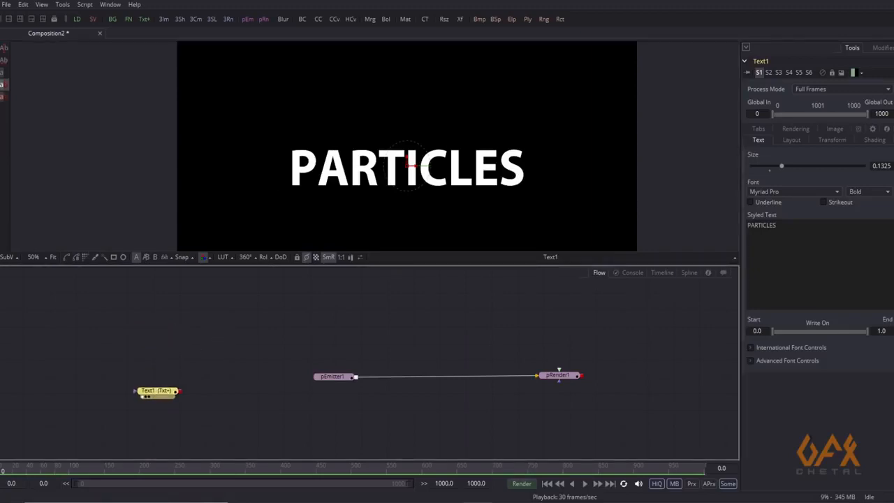
left_click(486, 483)
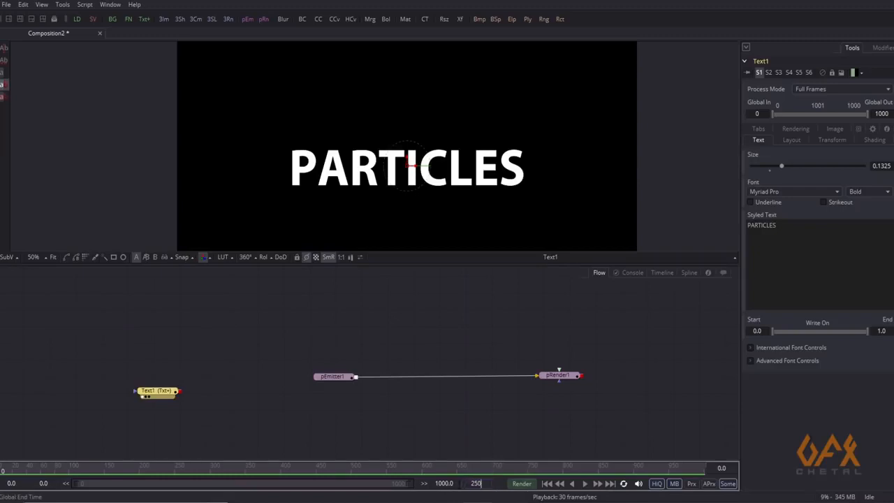
key("Return")
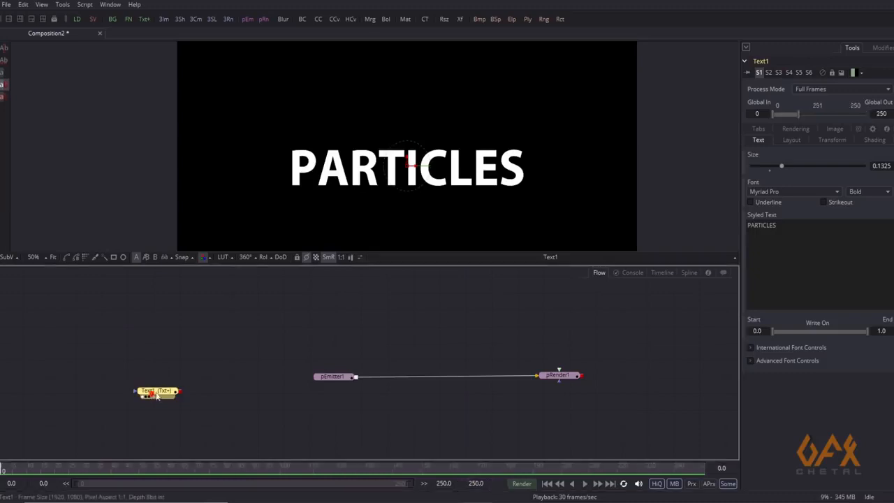
left_click_drag(155, 390, 173, 380)
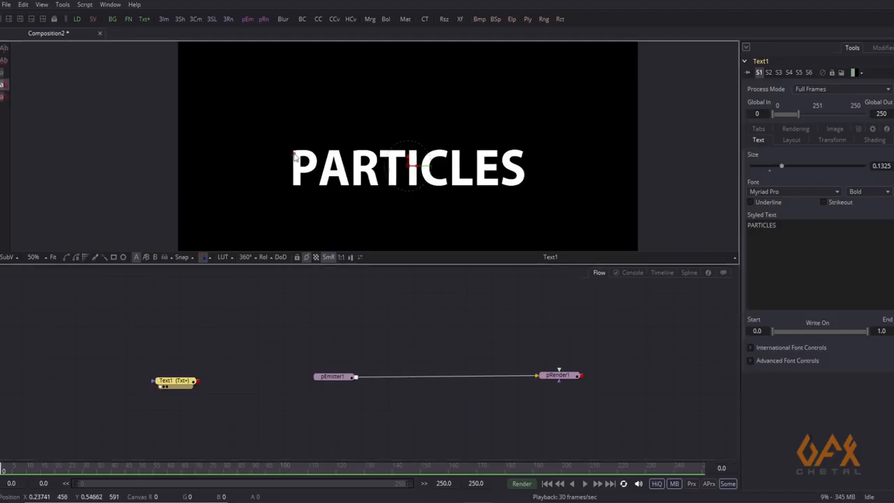
Add an unconnected Polygon mask node to the flow above Text1
scroll(293, 149, "up", 3)
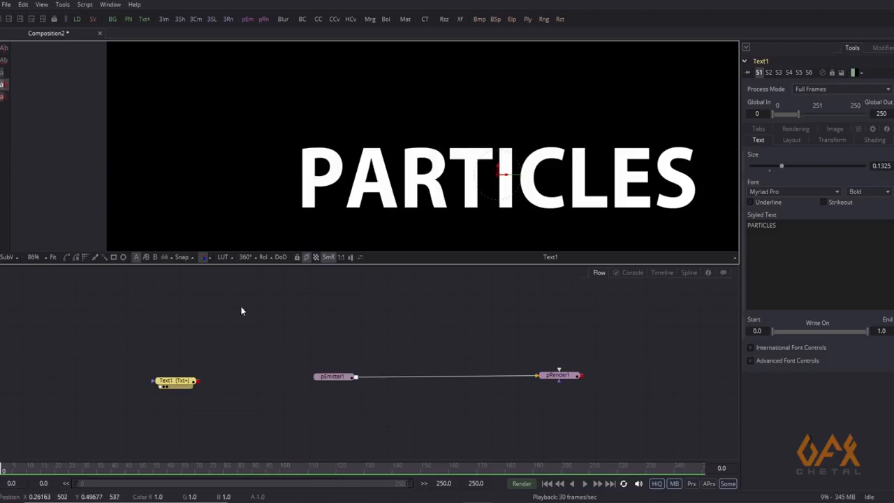
left_click_drag(206, 319, 165, 333)
left_click(166, 337)
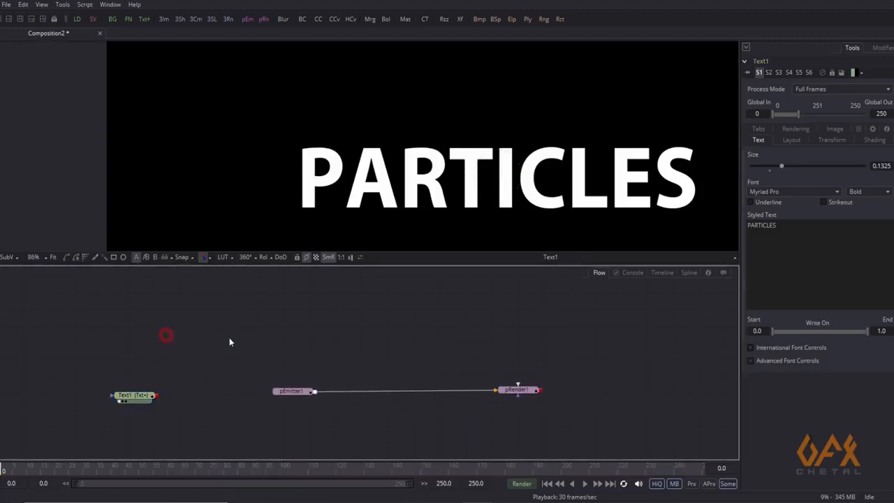
left_click_drag(285, 146, 252, 137)
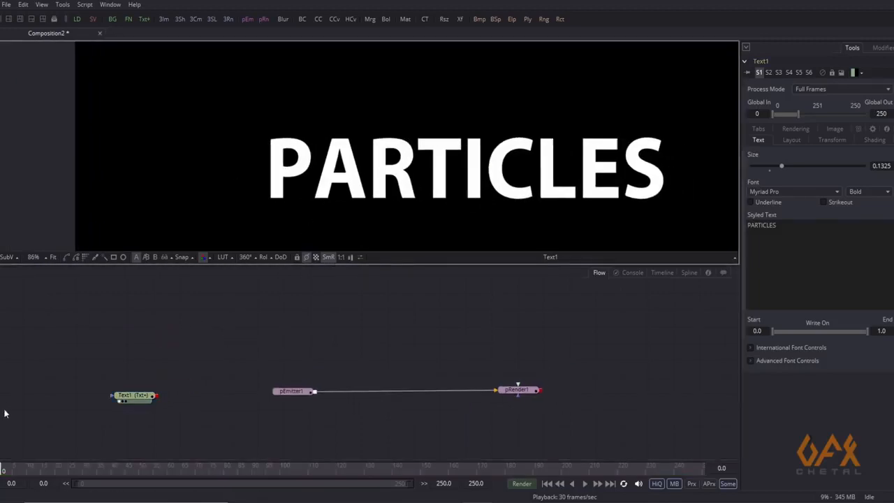
left_click(68, 258)
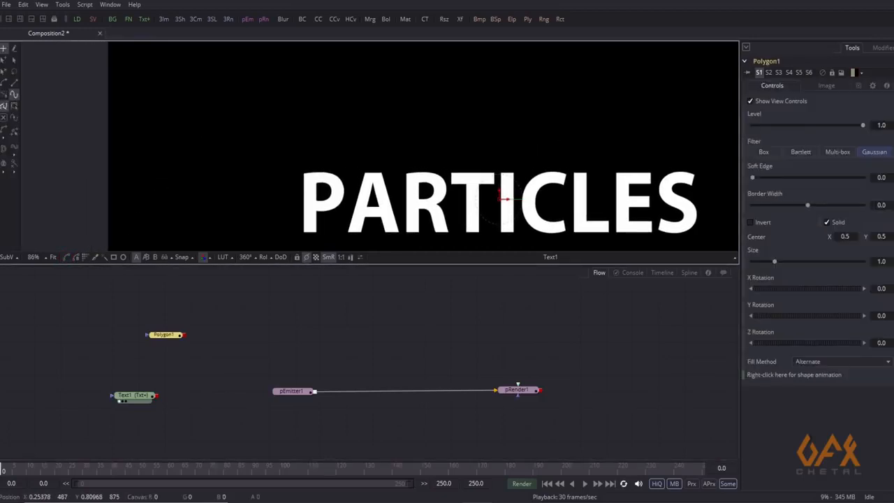
Draw a closed polygon beside the P of PARTICLES, with a wavy right edge and its left edge outside the frame
left_click(303, 55)
left_click(285, 123)
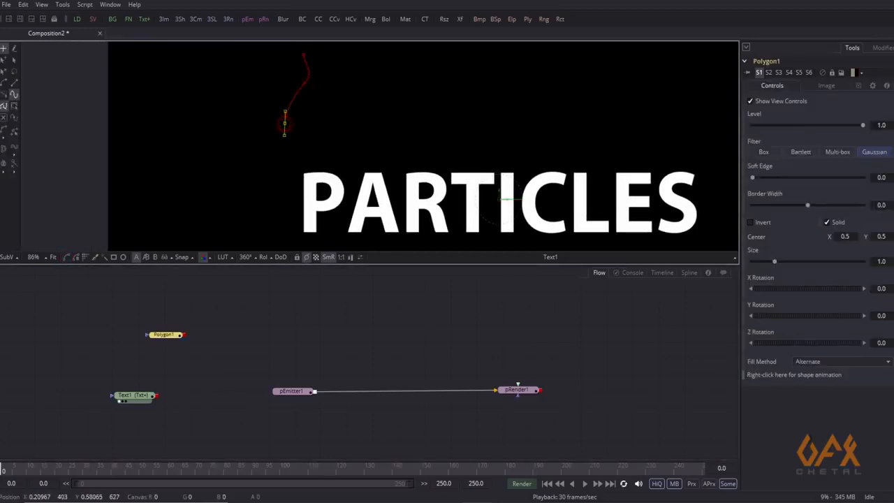
left_click(267, 167)
left_click(245, 202)
left_click(182, 215)
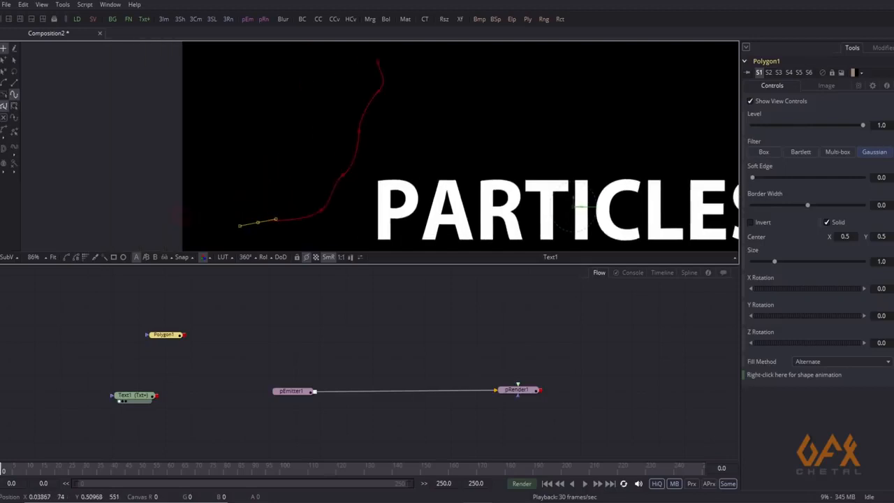
left_click_drag(213, 201, 233, 201)
left_click(171, 203)
left_click_drag(183, 150, 184, 225)
left_click(175, 113)
left_click(280, 91)
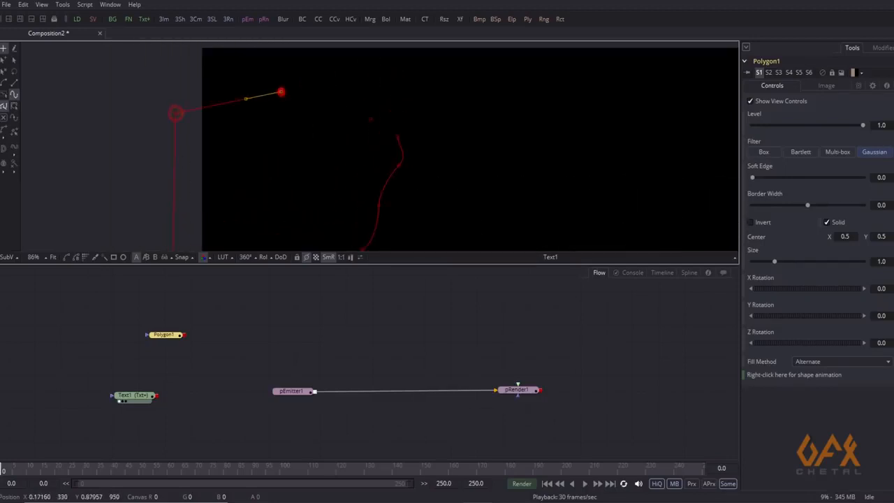
left_click(371, 118)
left_click(397, 137)
Examine the polygon shape by showing Polygon1 in the viewer, and return the viewer to Text1
left_click_drag(326, 166, 264, 92)
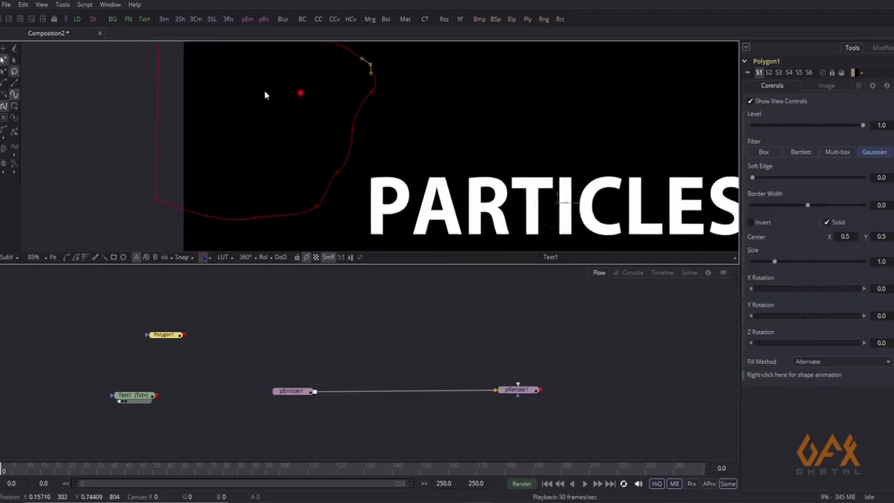
scroll(268, 92, "down", 2)
left_click_drag(290, 150, 333, 167)
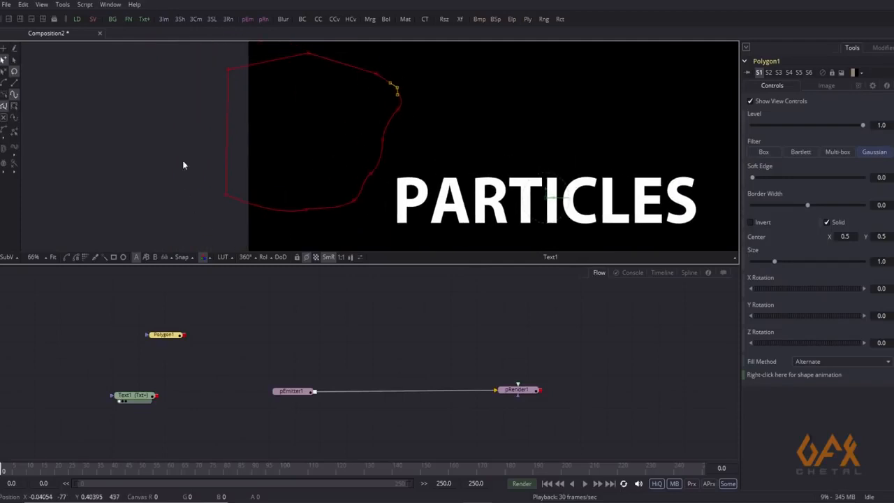
left_click(176, 332)
key("1")
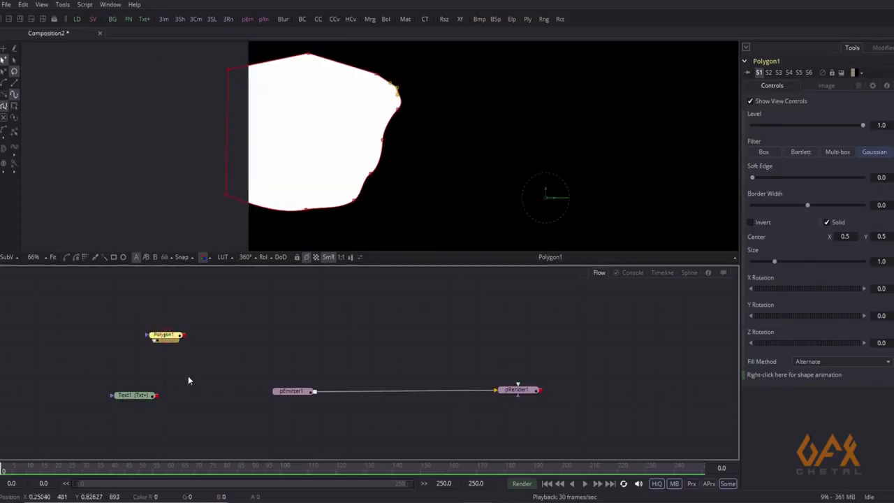
left_click_drag(133, 396, 311, 170)
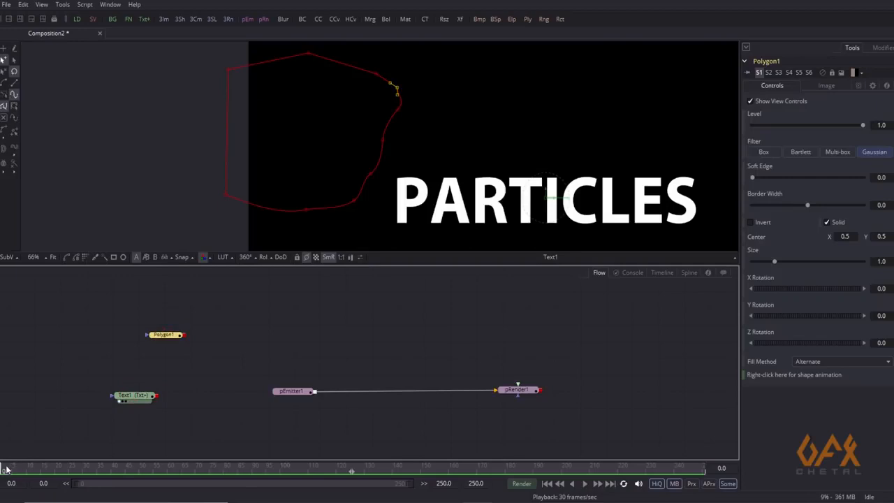
Keyframe the polygon at frame 150 by moving its right-hand points past the final S and lowering its bottom point to enclose the text
left_click_drag(3, 469, 421, 478)
left_click_drag(477, 110, 643, 226)
left_click(303, 125)
left_click(306, 194)
left_click_drag(306, 194, 317, 225)
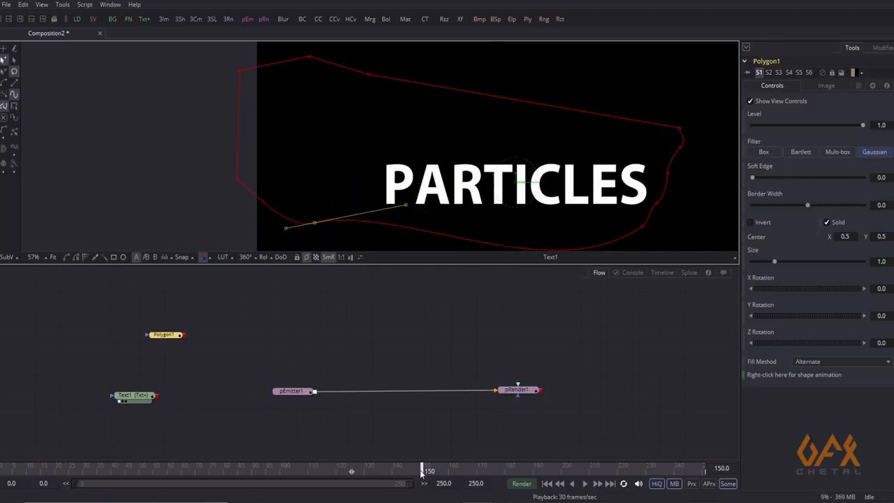
left_click_drag(421, 471, 160, 483)
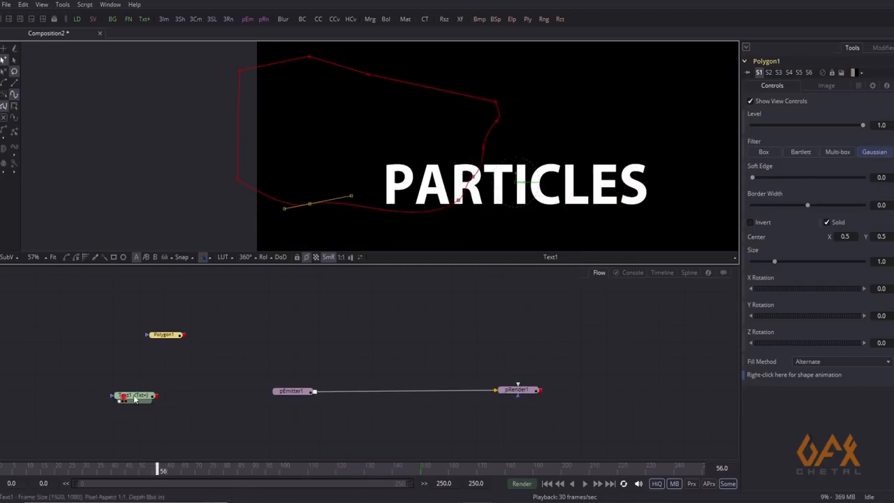
Move Text1 closer to Polygon1, connect Polygon1 as its effect mask, and scrub the timeline to check the reveal
left_click_drag(134, 399, 216, 370)
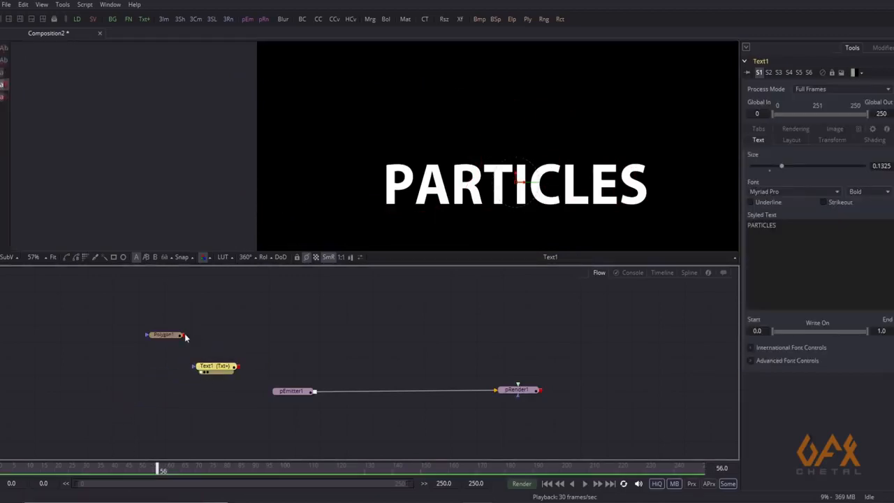
left_click_drag(185, 337, 212, 366)
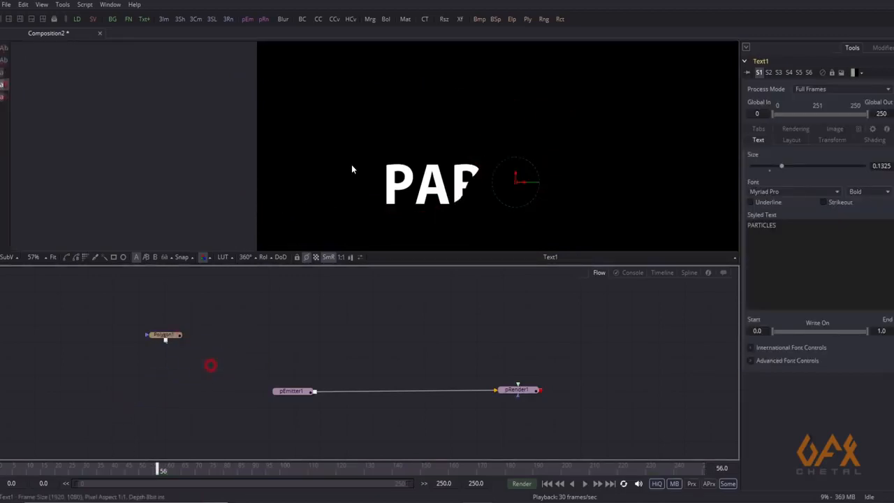
left_click_drag(133, 473, 311, 348)
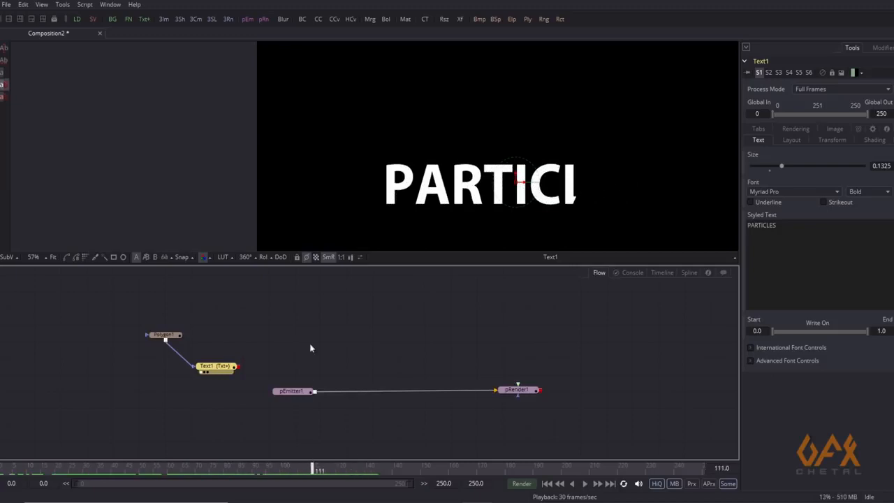
Turn on the viewer's checker underlay and examine the partly revealed text at frame 51
left_click(316, 257)
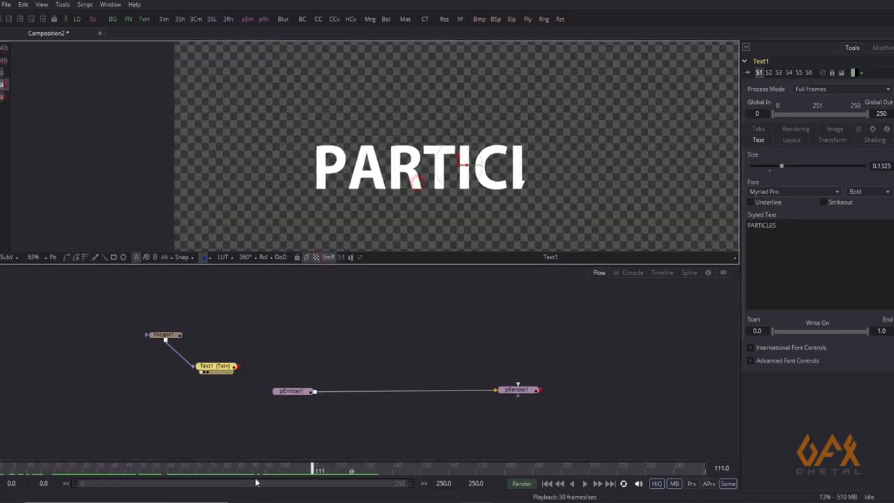
left_click_drag(296, 469, 142, 474)
left_click_drag(196, 392, 238, 384)
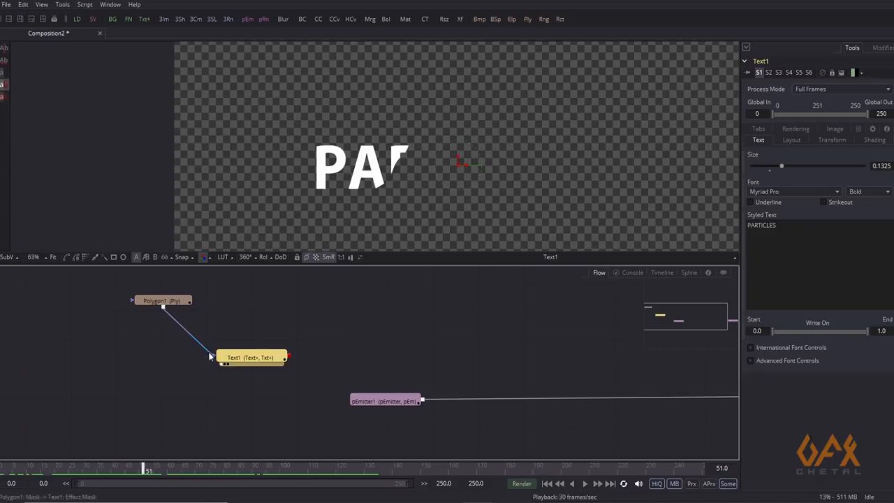
Disconnect Polygon1 from Text1, show Polygon1 in the viewer and move it further away from the text node
left_click_drag(211, 357, 149, 339)
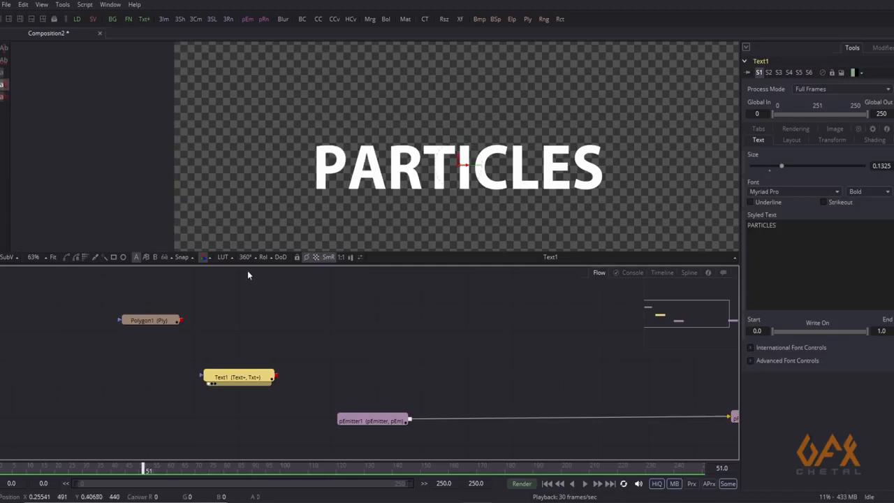
scroll(133, 347, "up", 2)
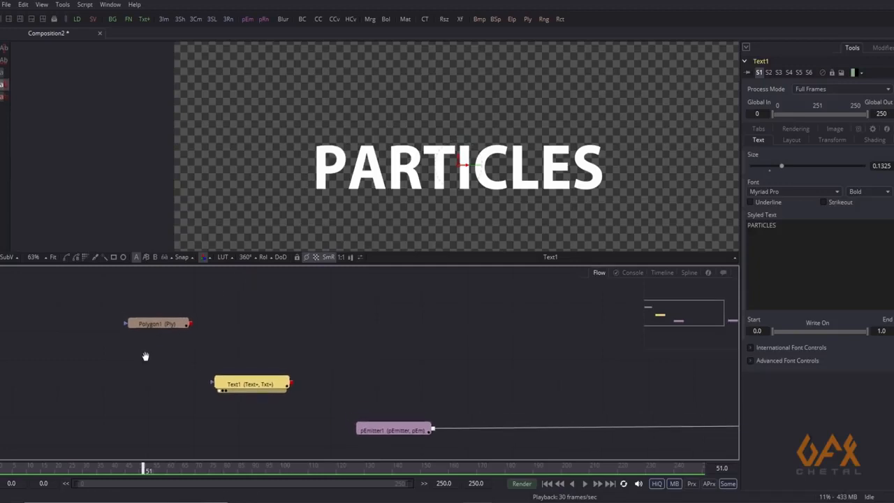
left_click_drag(159, 328, 200, 179)
left_click(123, 324)
left_click_drag(126, 319, 130, 309)
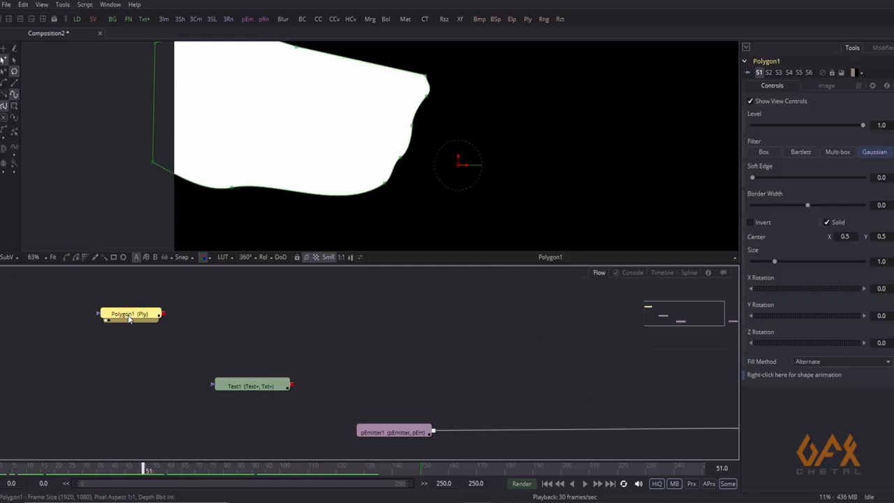
left_click(227, 318)
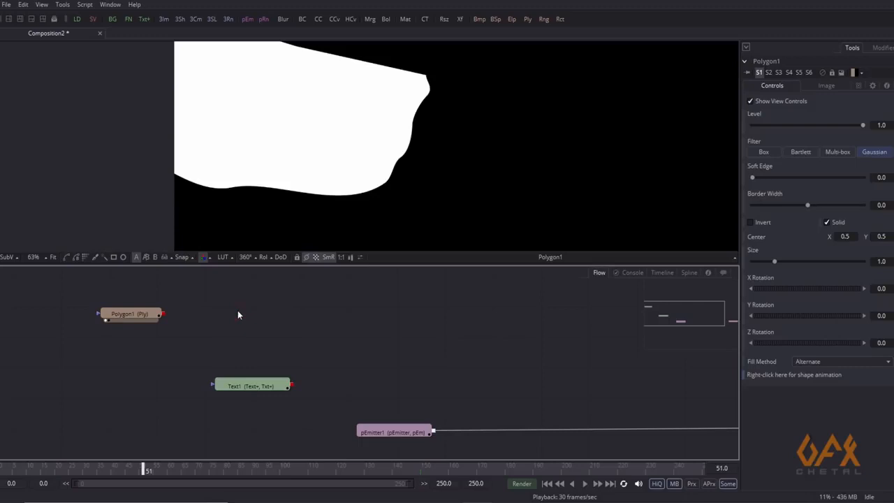
key("ctrl+v")
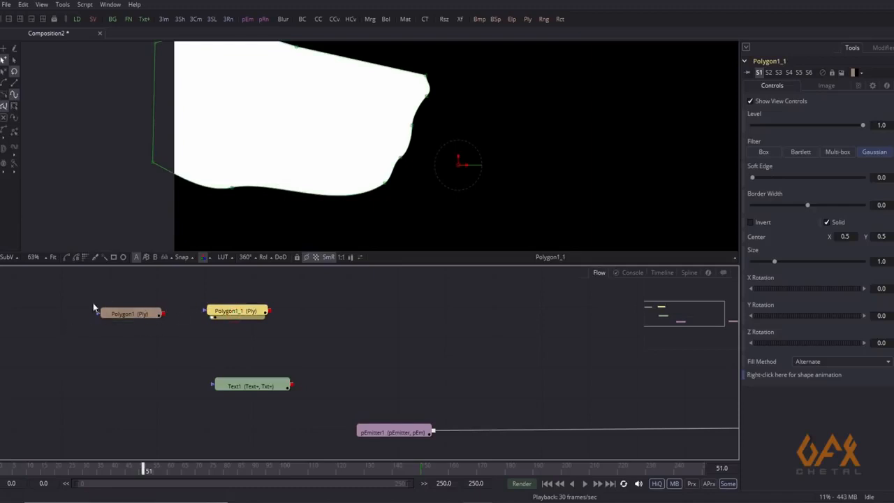
left_click_drag(190, 294, 285, 323)
key("Delete")
Show the remaining Polygon1 in the viewer and reposition its node above Text1 in the flow
left_click_drag(74, 290, 172, 333)
key("1")
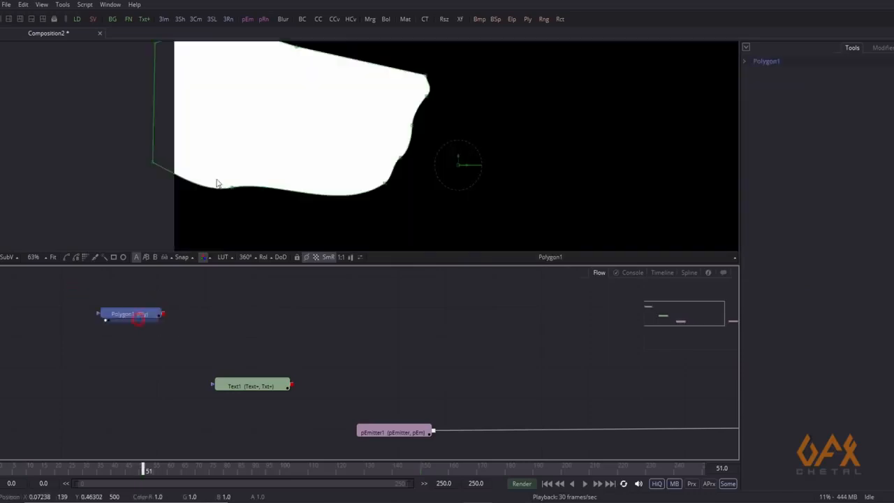
left_click(139, 319)
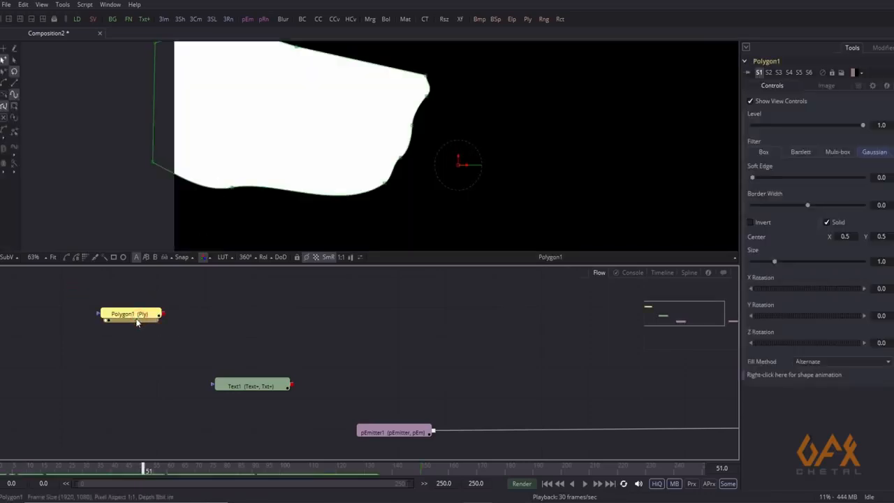
scroll(185, 328, "up", 2)
left_click(194, 318)
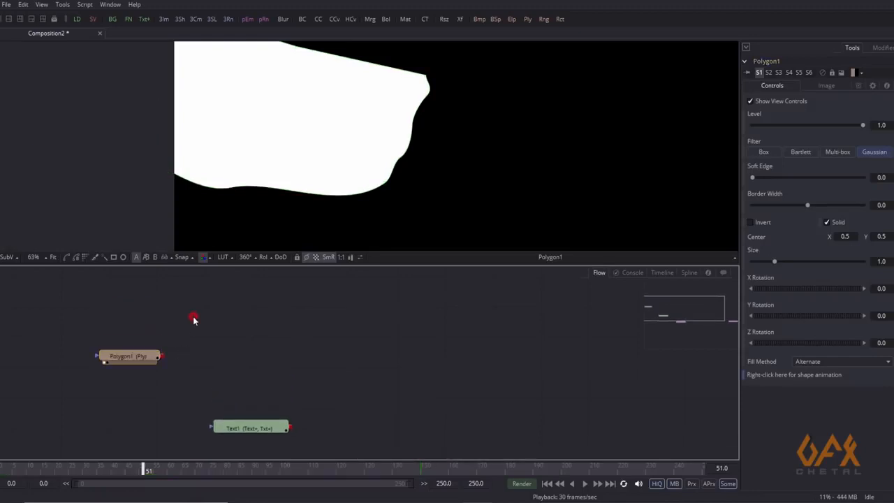
left_click_drag(138, 355, 207, 323)
left_click(91, 376)
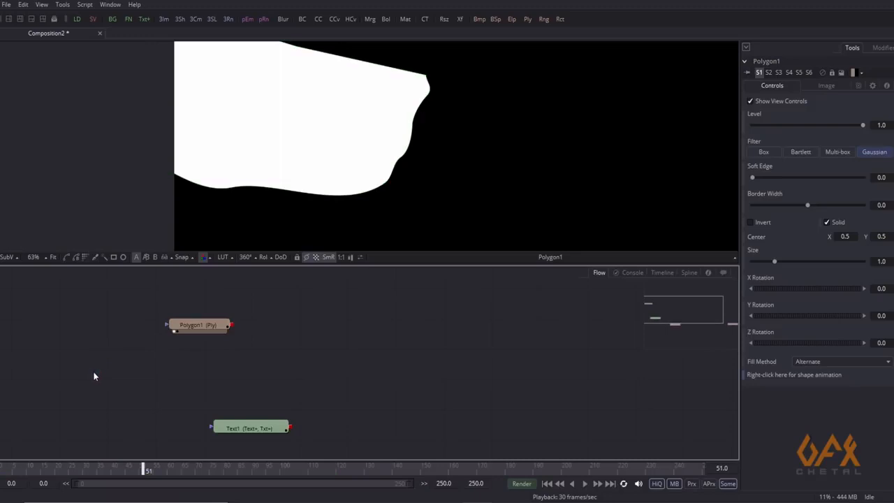
Paste an instance of Polygon1 into the flow and place its node below Polygon1
key("ctrl+shift+v")
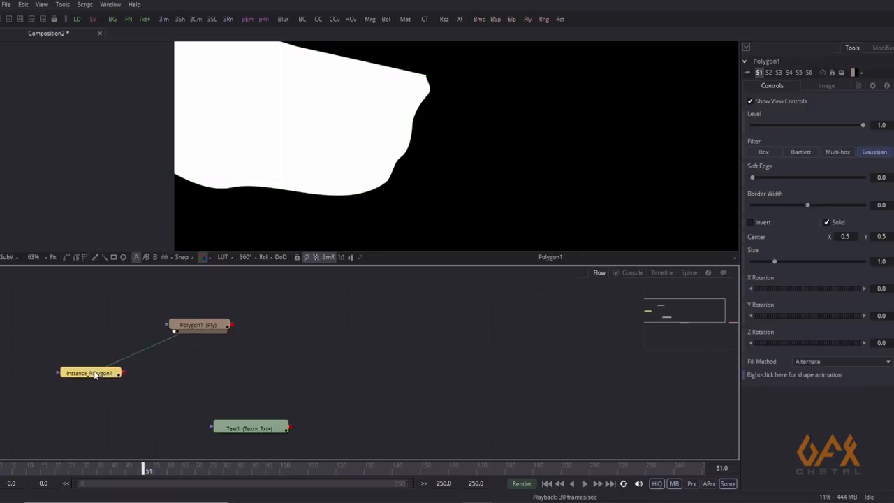
left_click_drag(96, 372, 124, 375)
scroll(175, 335, "up", 2)
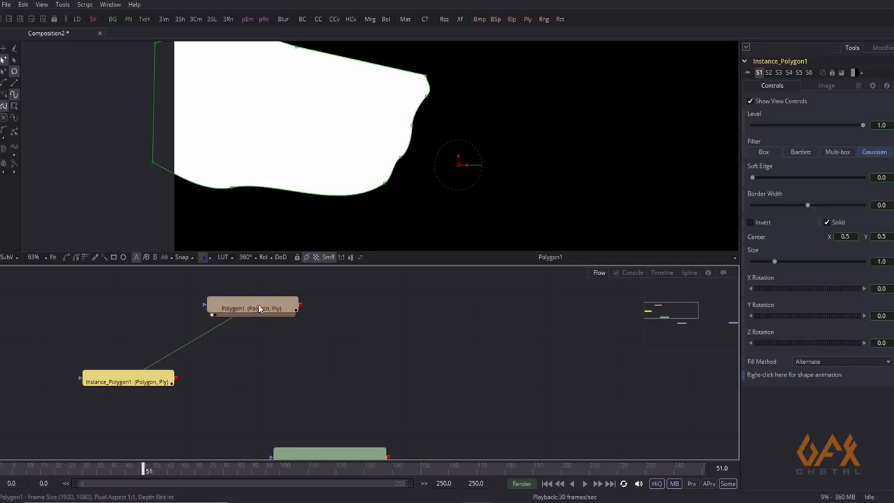
left_click_drag(118, 384, 138, 375)
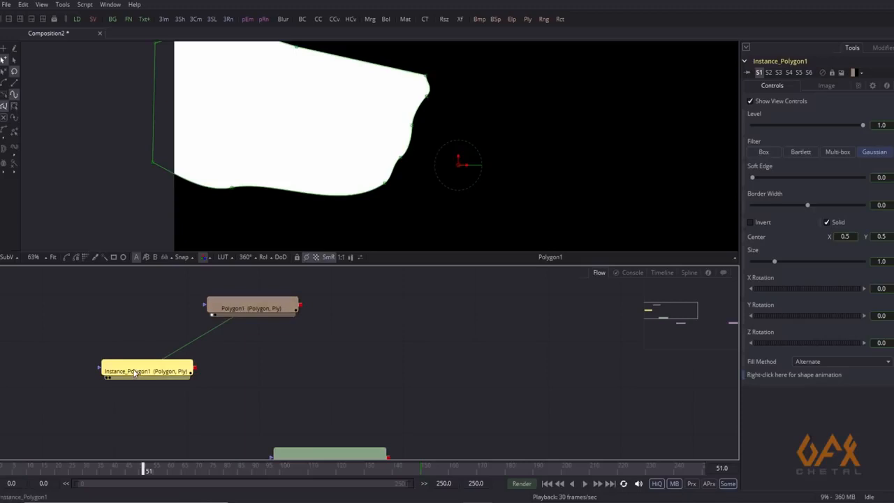
Split the display into two side-by-side viewers and show Instance_Polygon1 in the second one
left_click(20, 20)
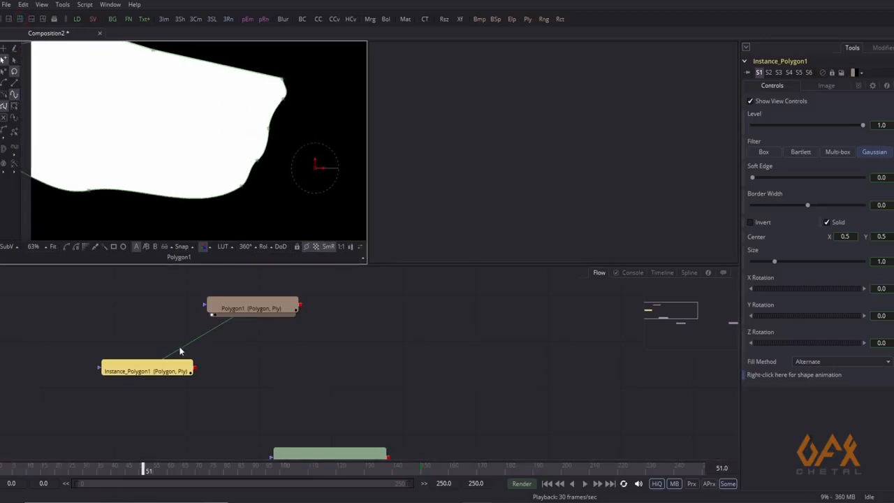
left_click(144, 370)
left_click_drag(482, 154, 621, 154)
left_click_drag(620, 154, 525, 164)
Try a slightly negative border width on Polygon1 and reset it to the default
left_click(237, 309)
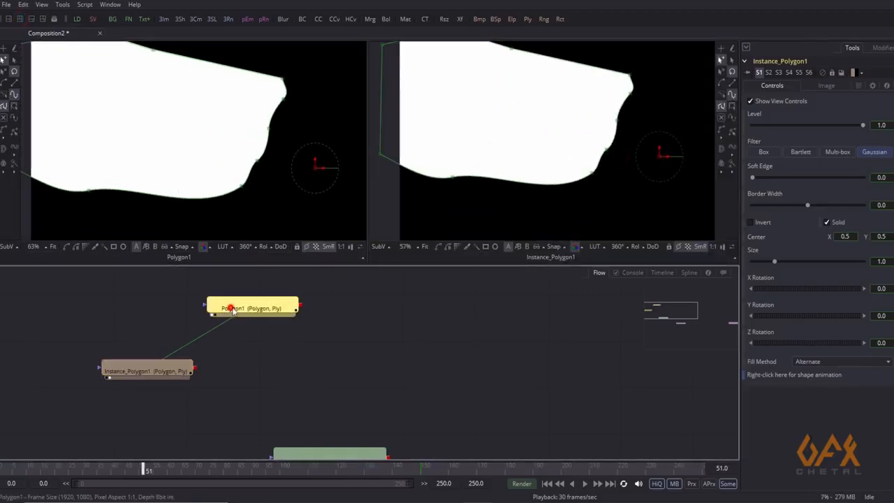
mouse_move(808, 207)
left_mouse_down()
mouse_move(818, 206)
mouse_move(807, 207)
left_mouse_up()
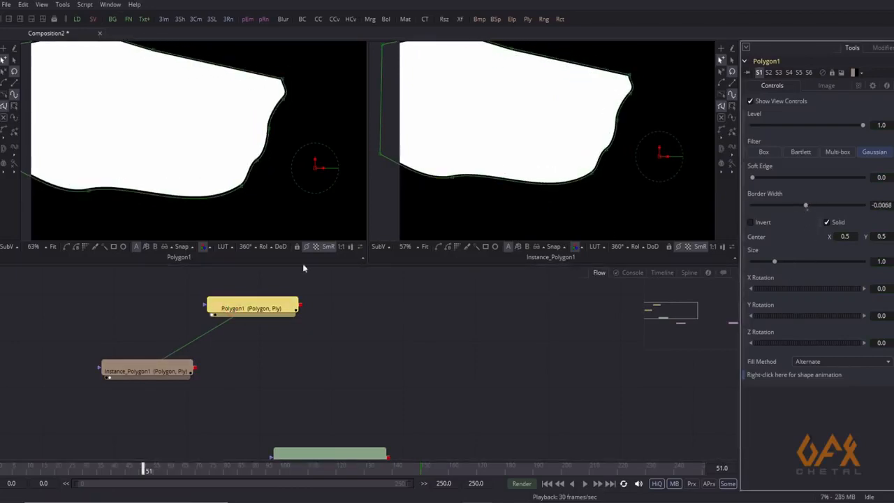
double_click(807, 208)
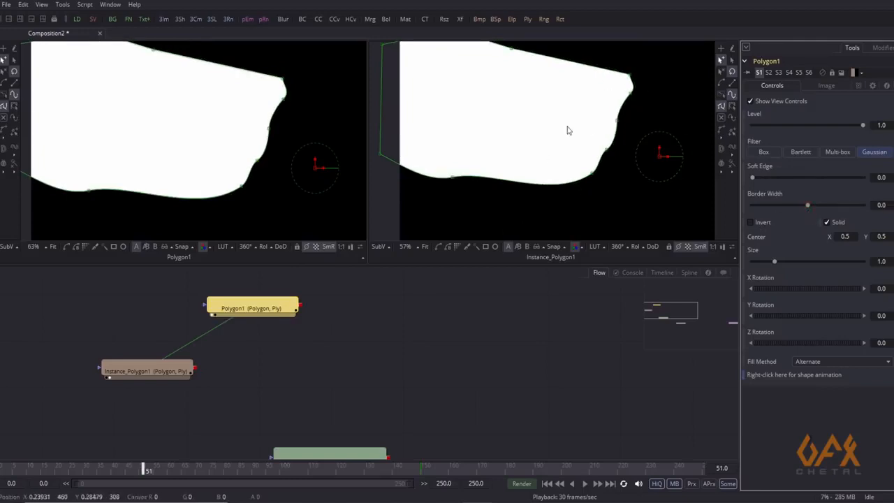
Deinstance the Border Width of Instance_Polygon1 so it can be adjusted independently of Polygon1
left_click_drag(149, 156, 211, 160)
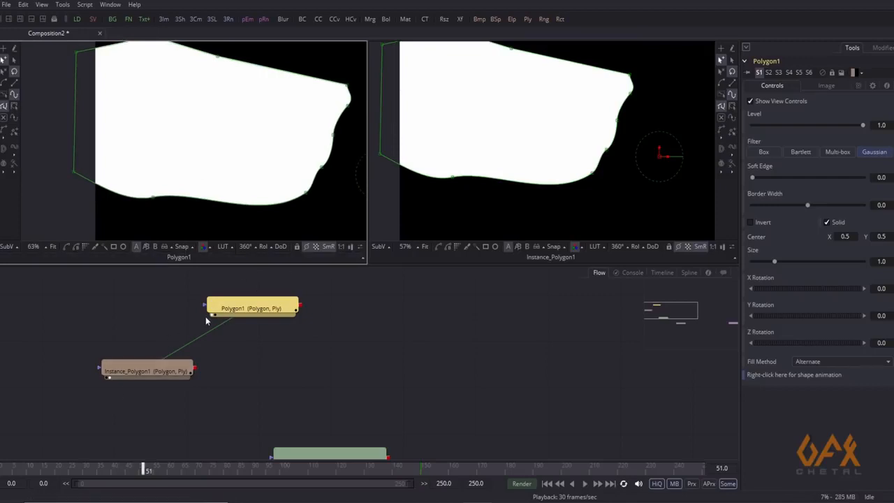
left_click(127, 322)
left_click(139, 372)
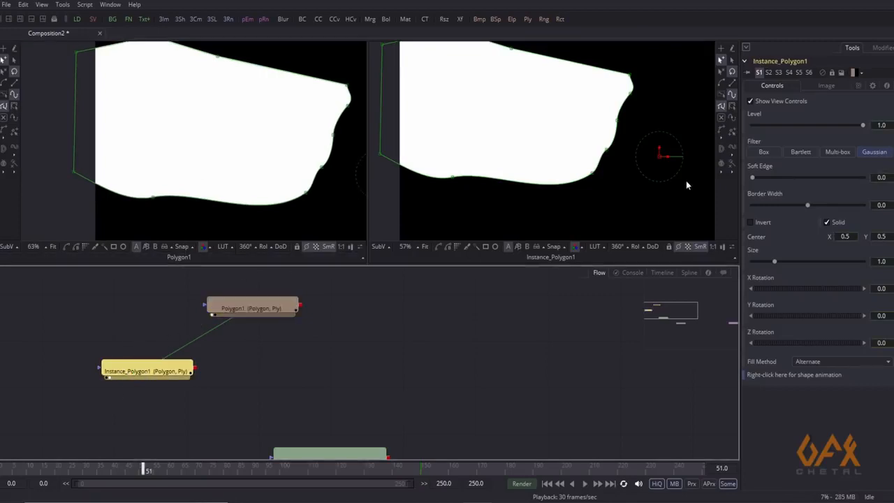
left_click_drag(196, 126, 215, 138)
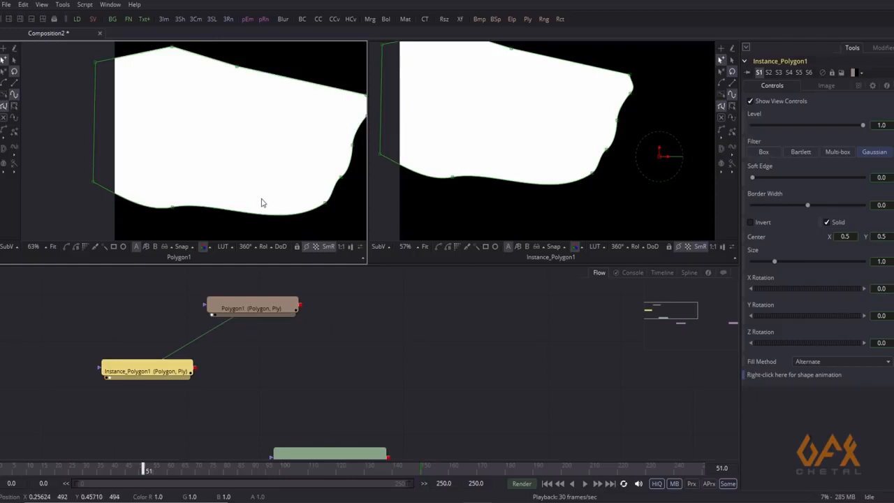
left_click_drag(326, 183, 277, 191)
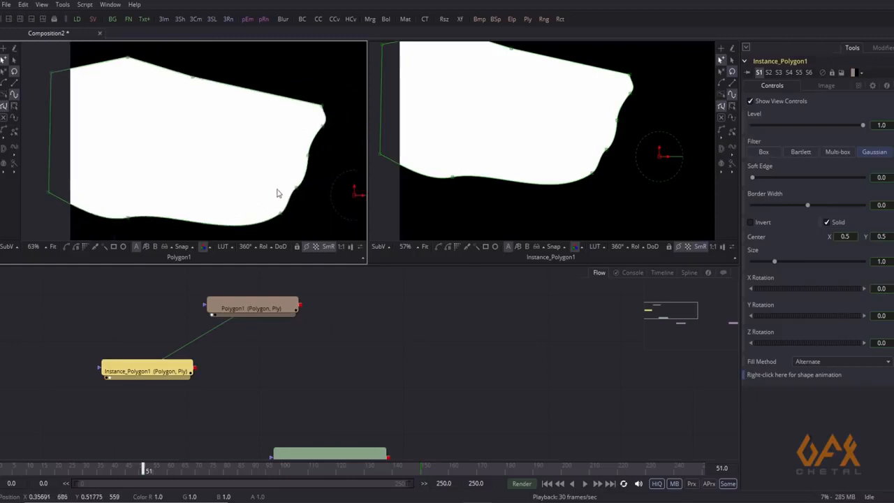
left_click(150, 371)
left_click_drag(588, 119, 582, 148)
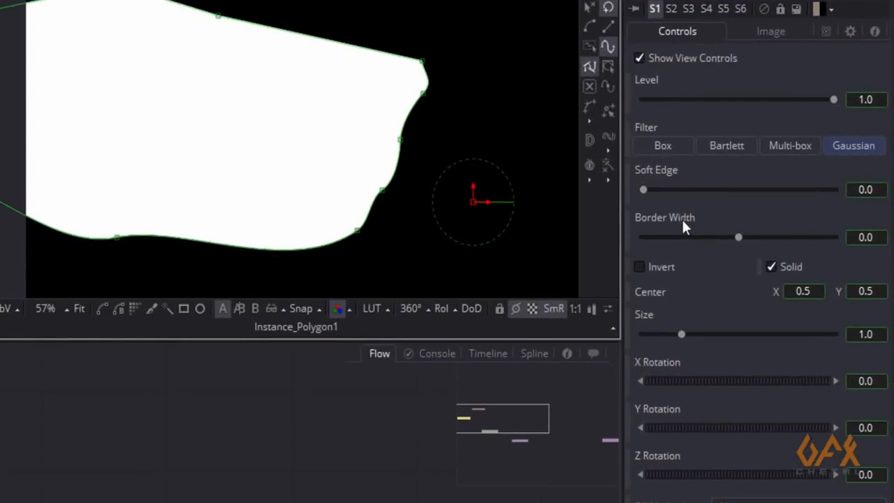
right_click(682, 218)
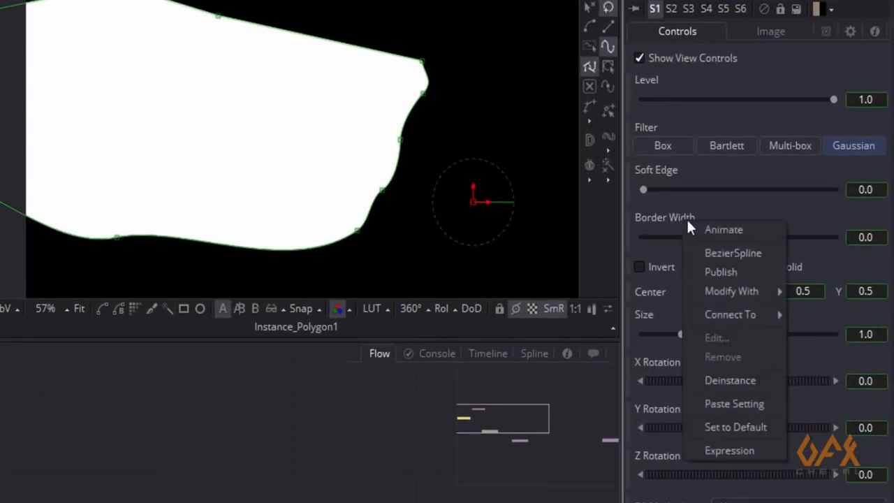
left_click(722, 379)
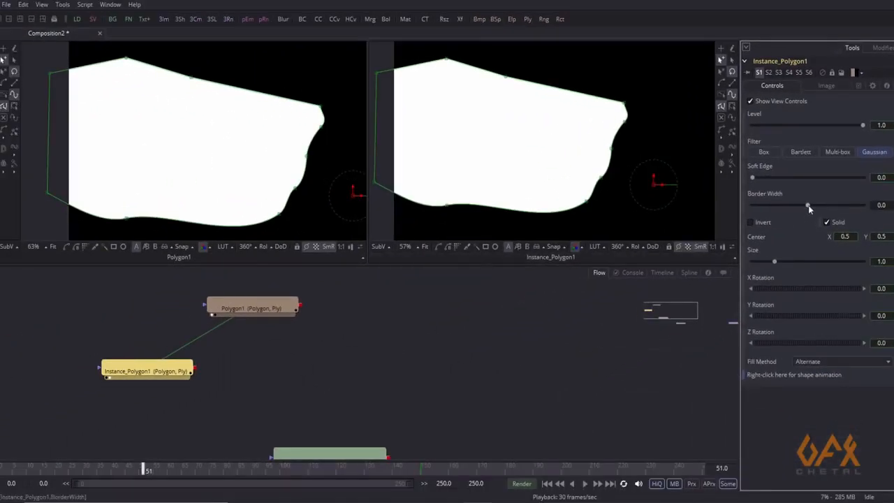
Set Instance_Polygon1's border width to -0.0274 and soft edge to 0.0068, nudging one right-edge mask point slightly inward
left_click_drag(808, 207, 801, 208)
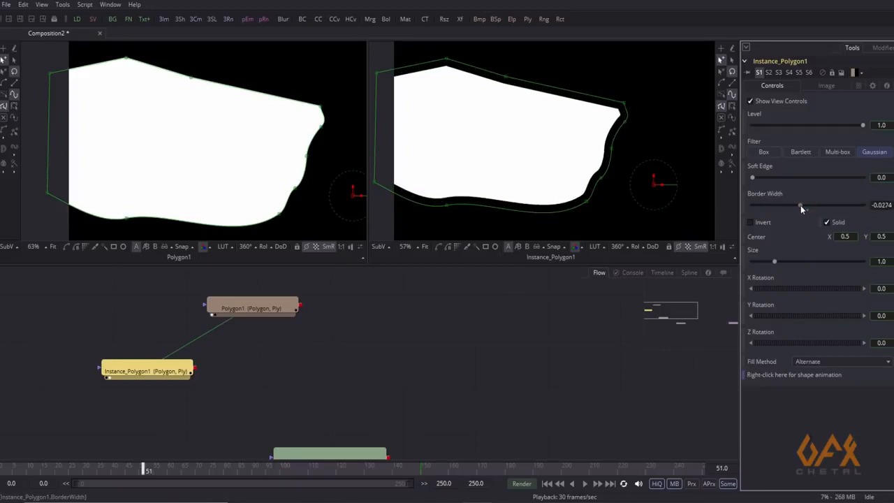
left_click_drag(753, 177, 757, 177)
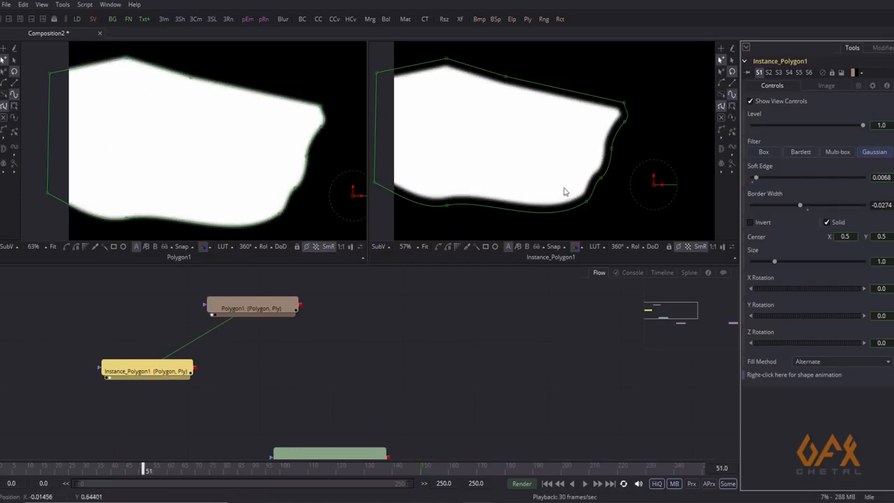
left_click_drag(611, 148, 607, 148)
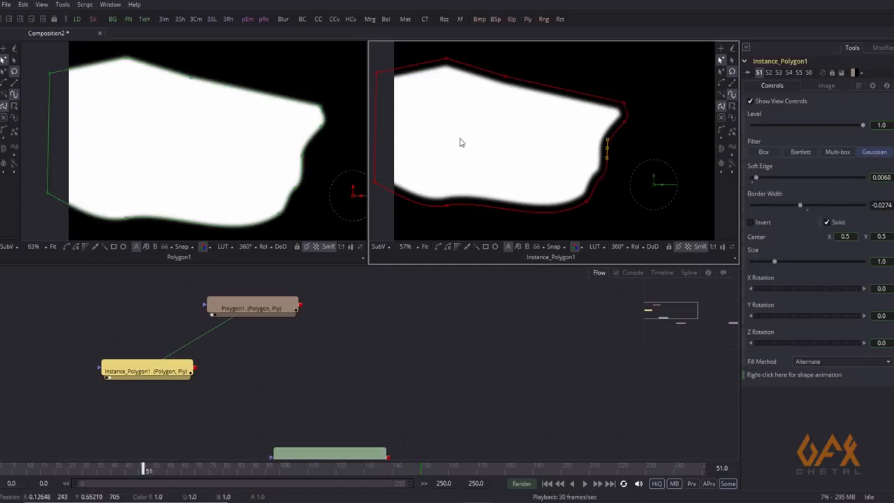
Add a Merge node between the polygon nodes and Text1
left_click_drag(246, 337, 193, 325)
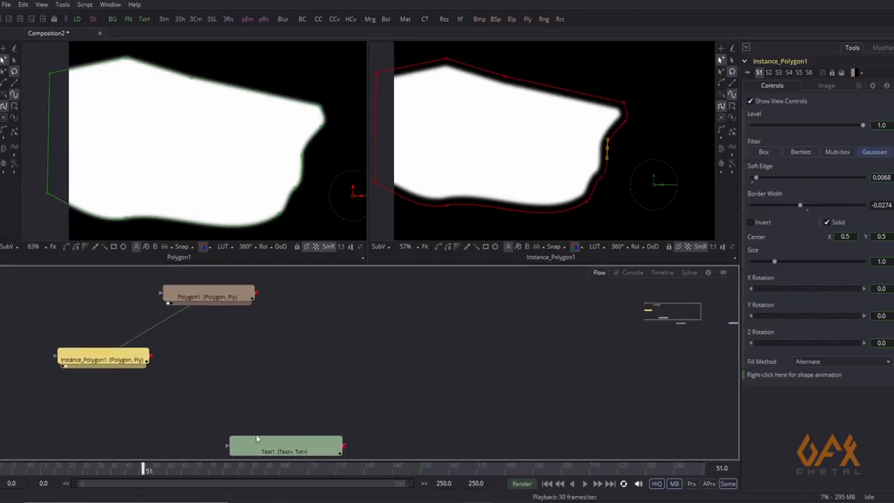
left_click_drag(256, 437, 308, 425)
left_click(278, 358)
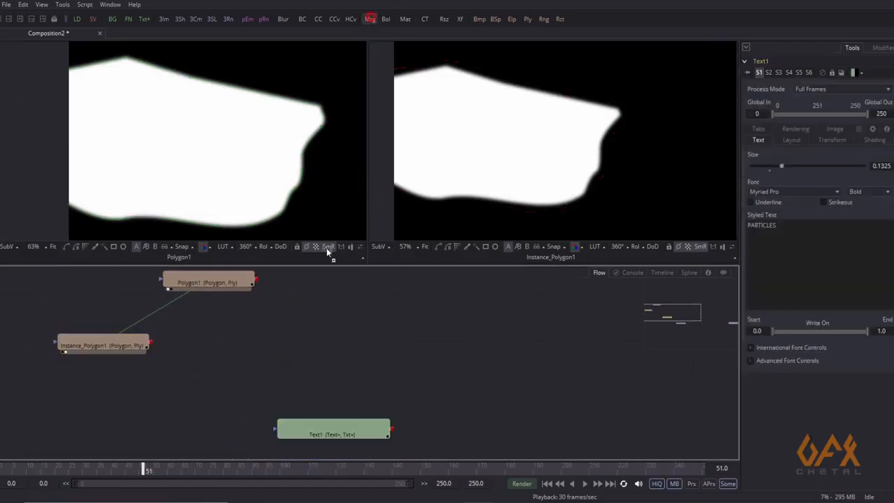
left_click_drag(326, 248, 280, 347)
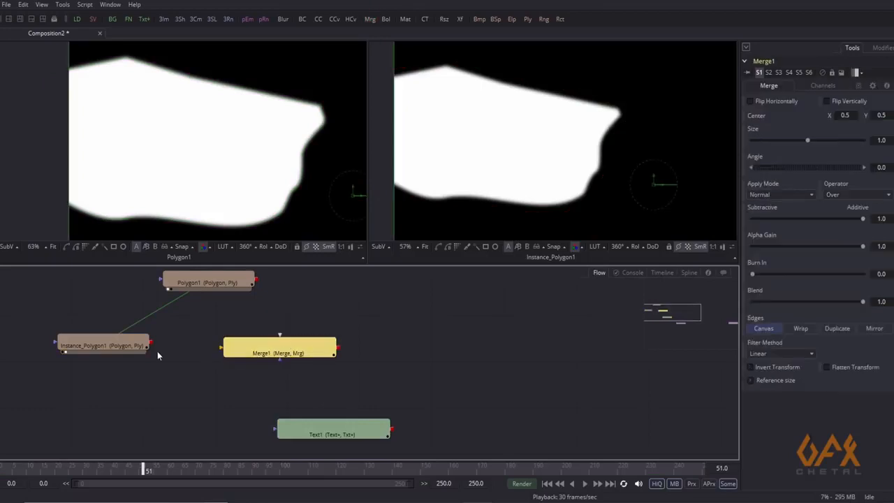
Connect Instance_Polygon1 as Merge1's background and Polygon1 as its foreground, and show Merge1 in the first viewer
left_click_drag(151, 346, 159, 346)
left_click_drag(217, 346, 220, 351)
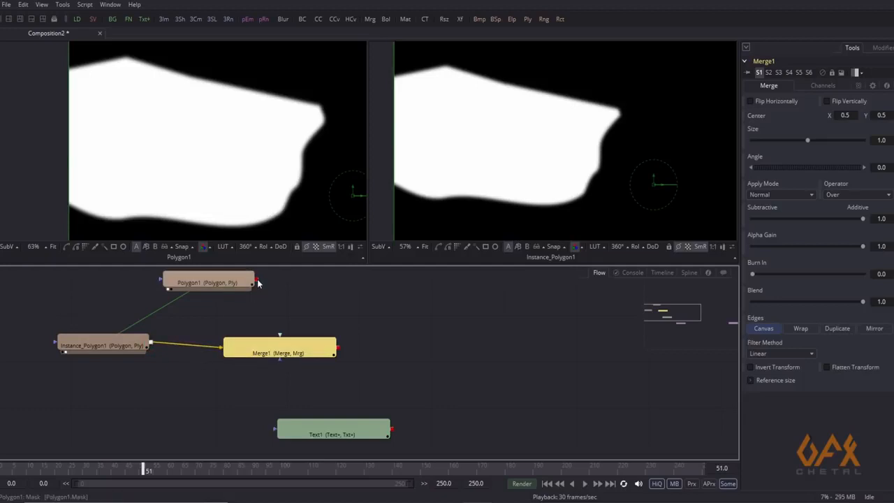
left_click_drag(257, 280, 255, 198)
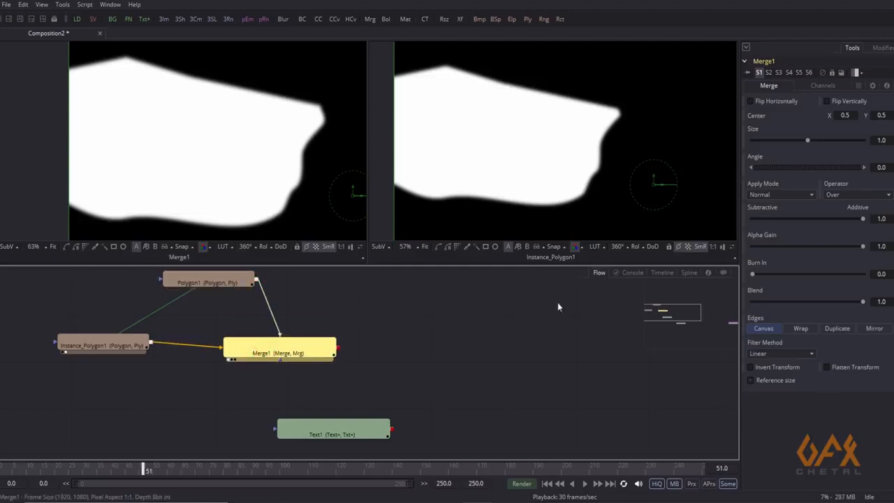
Set Merge1's operator to XOr and scrub the timeline to frame 39 to check the mask outline
left_click(844, 196)
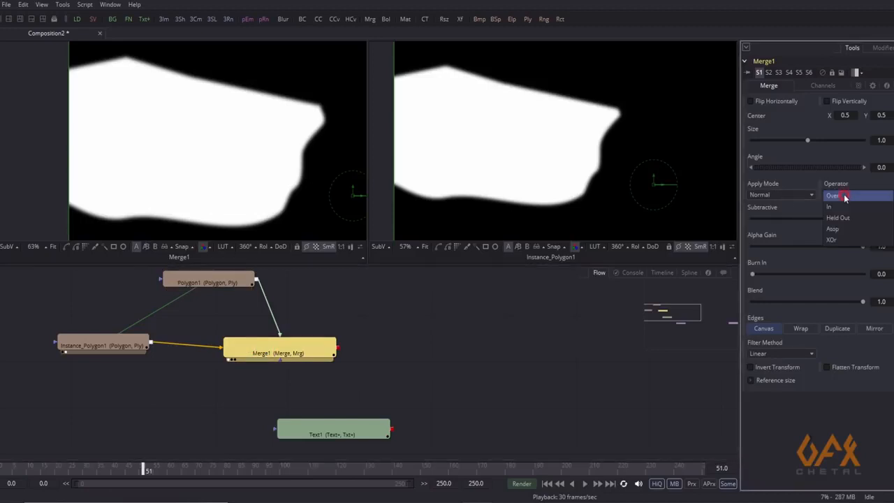
left_click(833, 240)
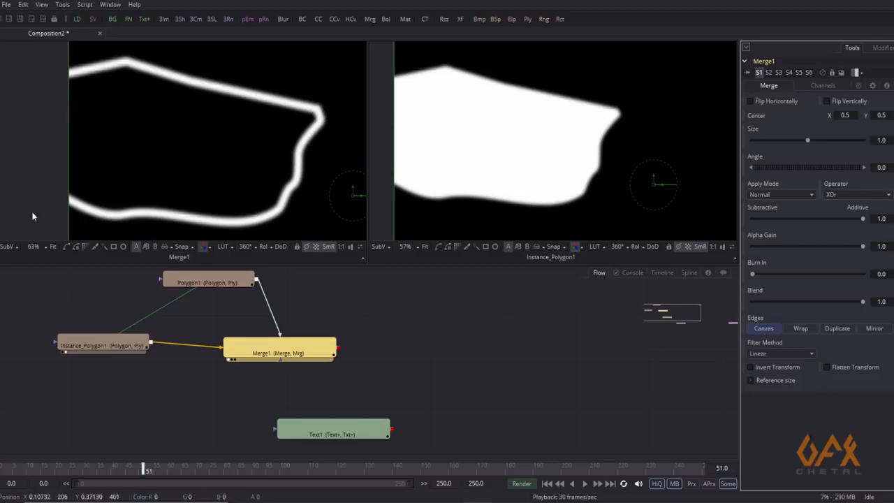
left_click_drag(198, 146, 181, 142)
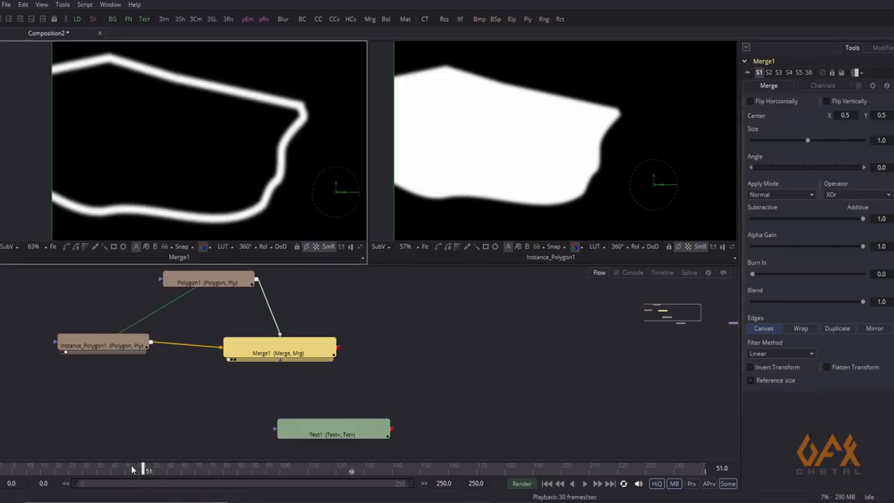
left_click_drag(132, 469, 109, 481)
Show Text1 in the second viewer with the whole frame in view
left_click_drag(276, 370, 486, 144)
left_click(222, 362)
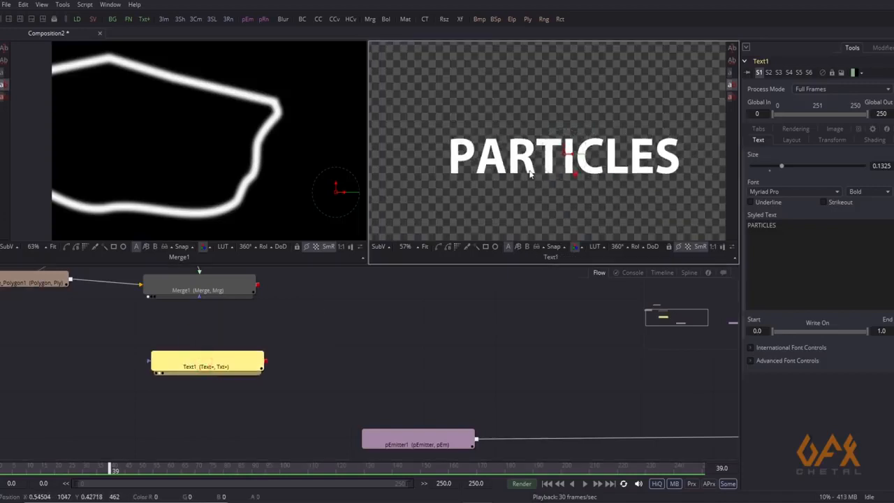
scroll(529, 174, "down", 3)
left_click_drag(523, 174, 493, 172)
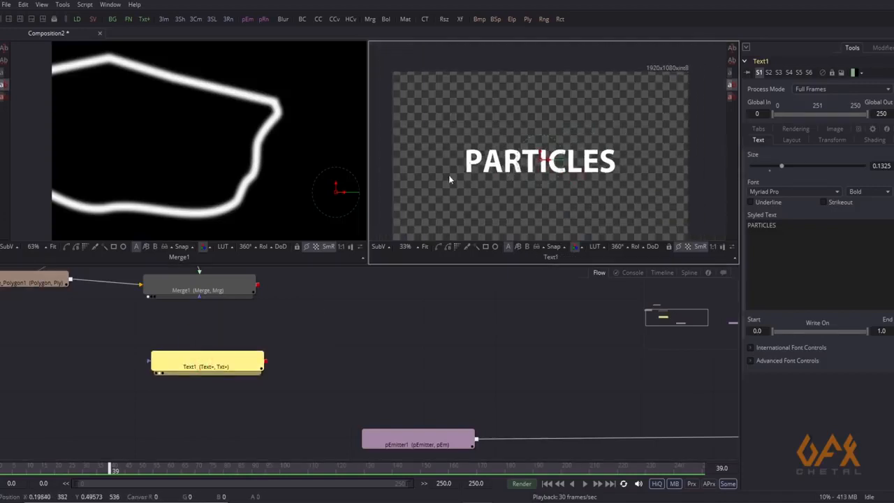
Add a Bitmap mask node, connect Merge1's output to it, and show it in the first viewer
mouse_move(318, 336)
left_mouse_down()
mouse_move(282, 362)
mouse_move(313, 349)
left_mouse_up()
left_click(289, 361)
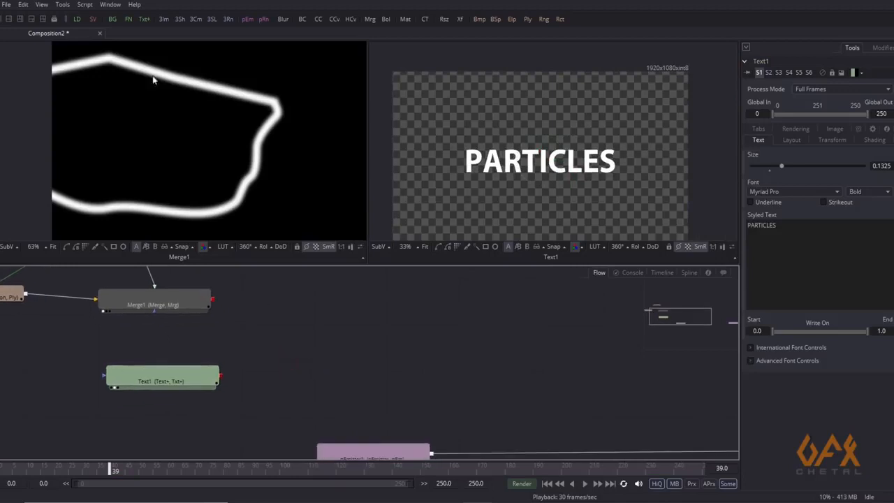
left_click_drag(169, 376, 192, 406)
left_click_drag(303, 331, 291, 352)
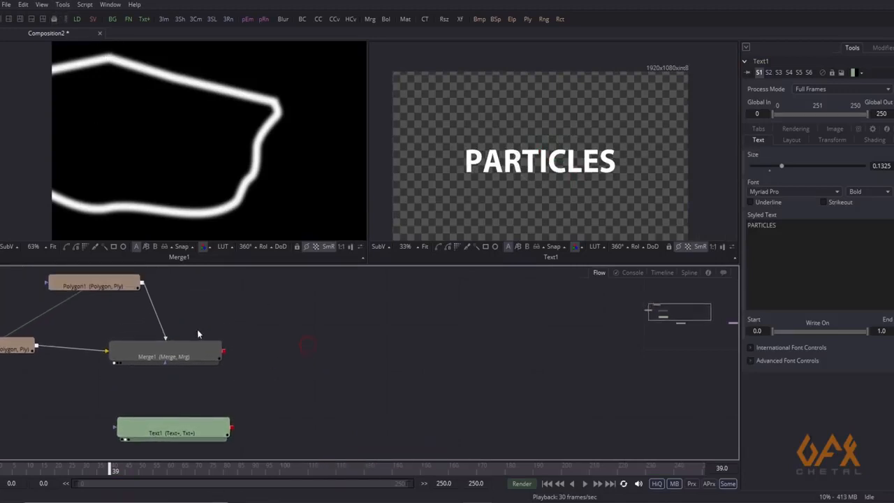
left_click(84, 247)
left_click_drag(285, 352, 292, 356)
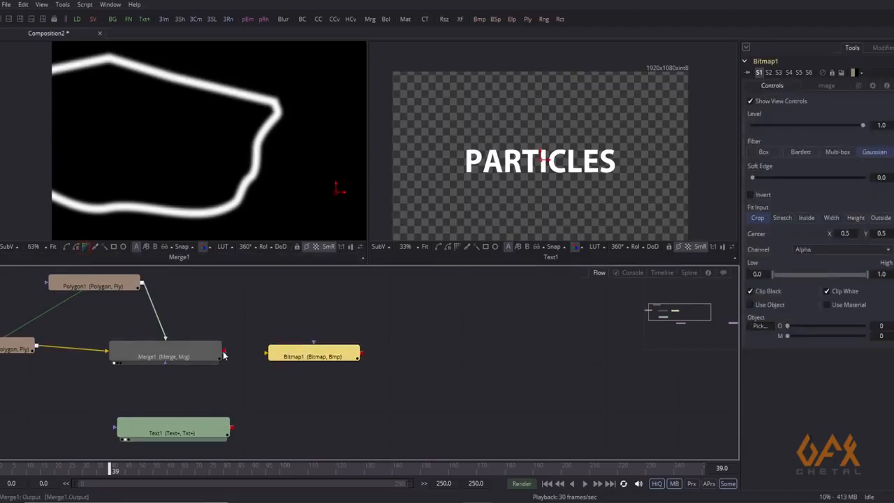
left_click_drag(225, 354, 270, 356)
left_click_drag(257, 286, 267, 208)
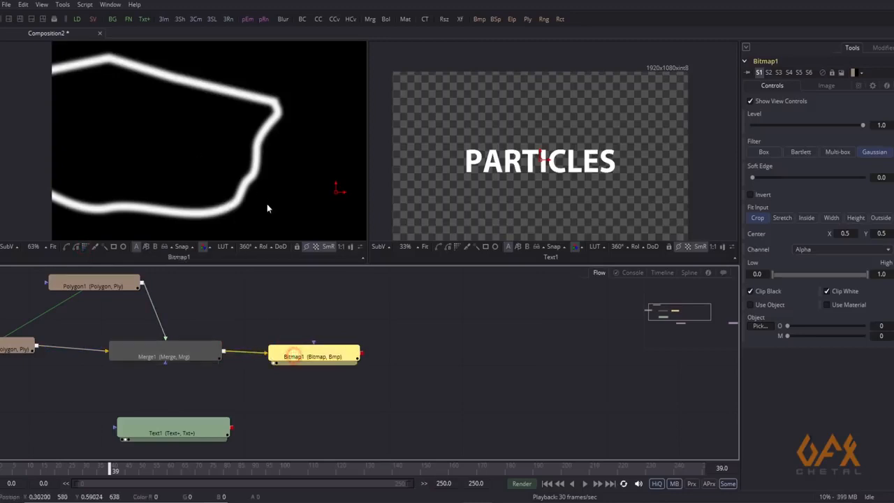
Add a Matte Control node to the flow beneath the Bitmap1 node
left_click_drag(246, 397, 197, 348)
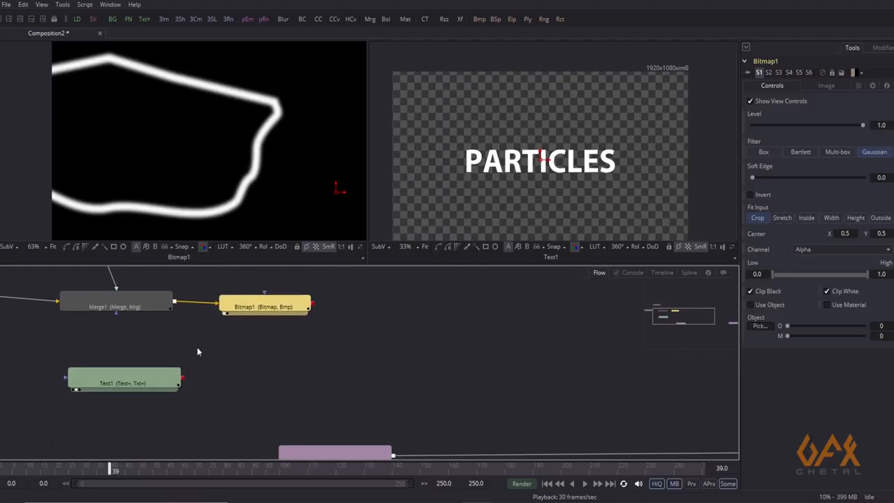
left_click(294, 368)
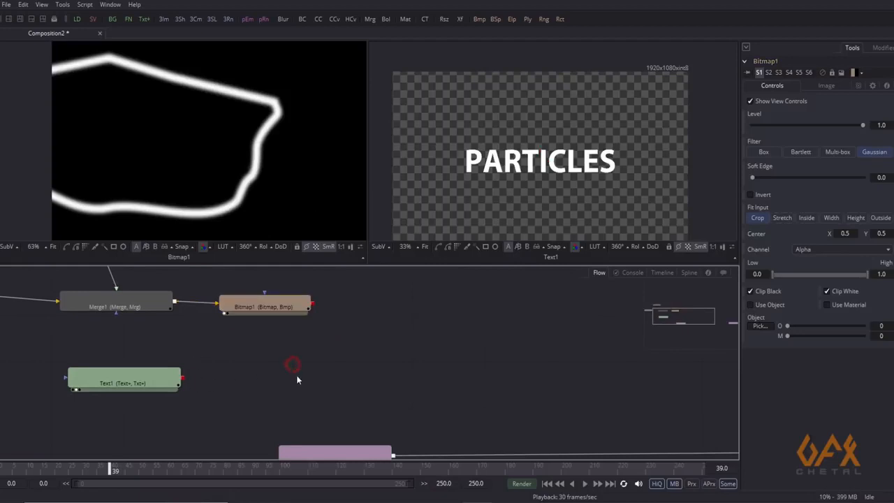
left_click(63, 5)
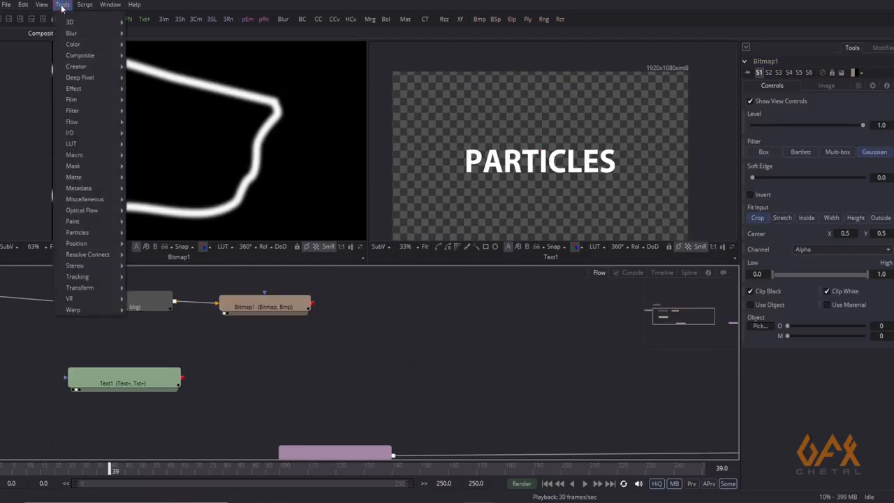
mouse_move(95, 187)
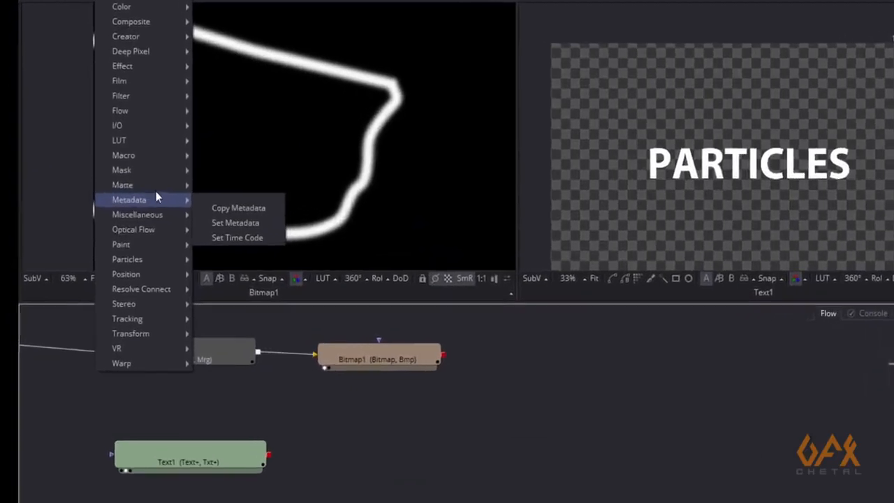
mouse_move(153, 184)
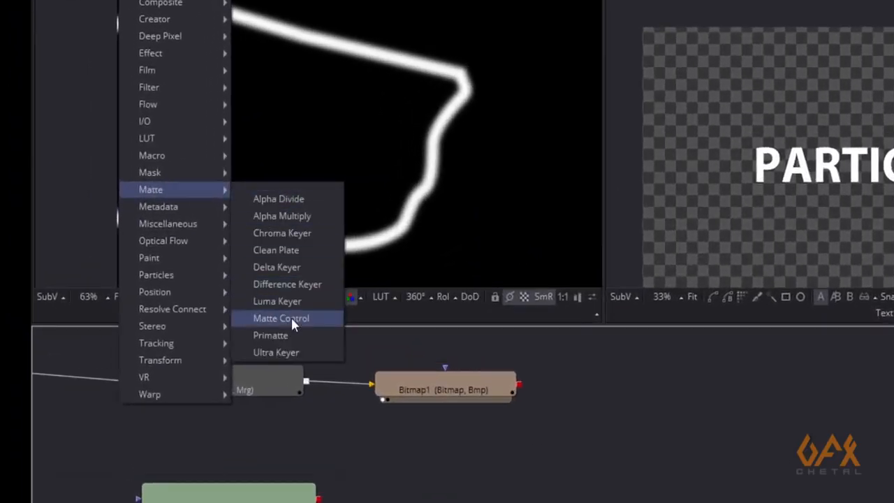
left_click(291, 319)
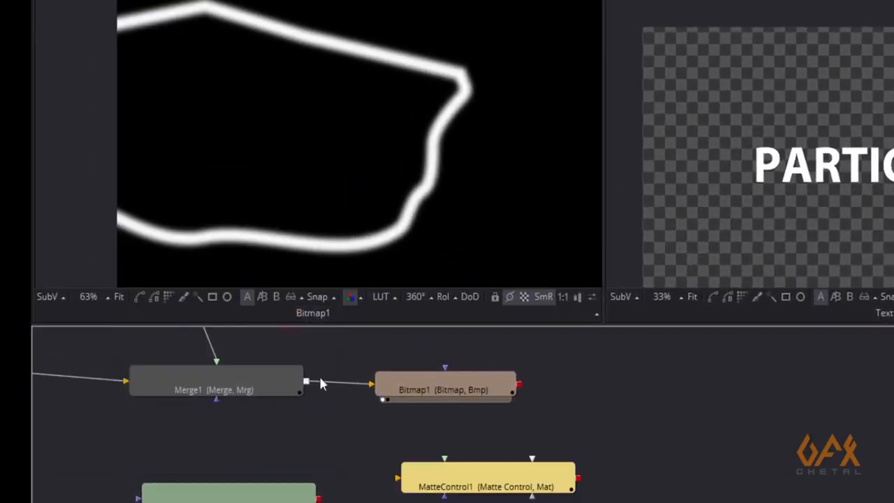
Connect Text1 as MatteControl1's background and Bitmap1's output as its garbage matte
left_click_drag(203, 464, 172, 462)
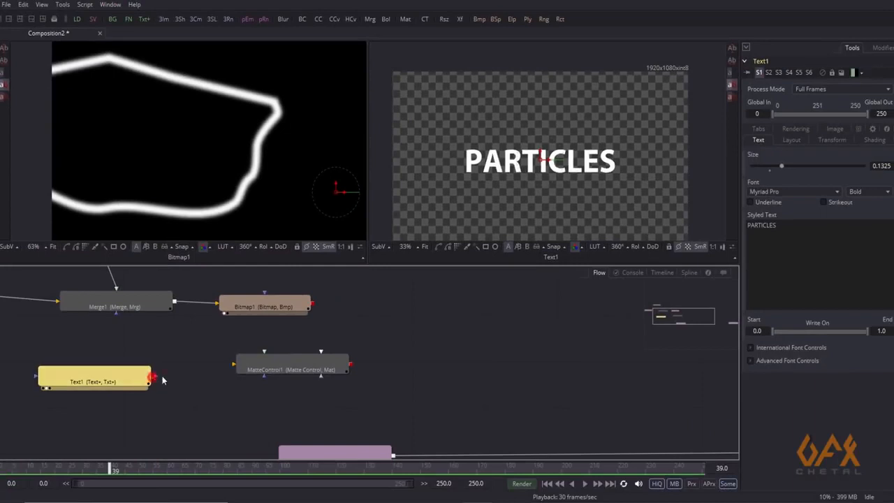
left_click_drag(208, 365, 234, 381)
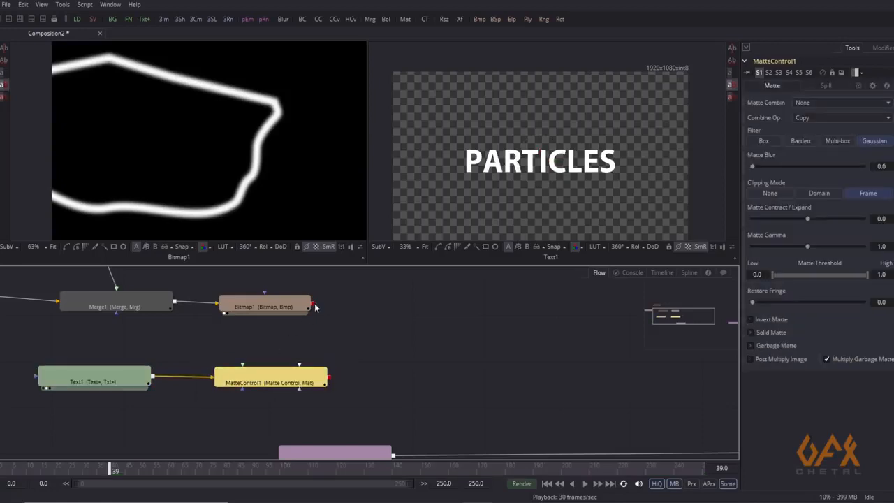
left_click_drag(314, 306, 297, 341)
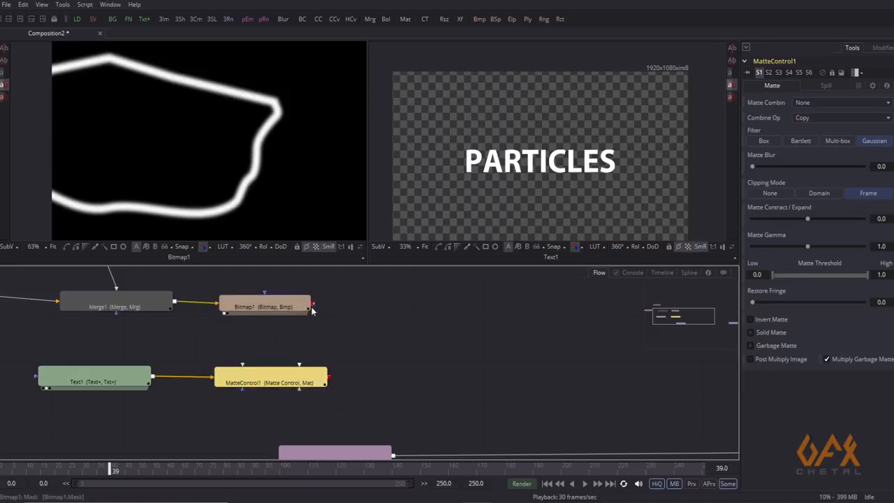
left_click_drag(313, 308, 277, 380)
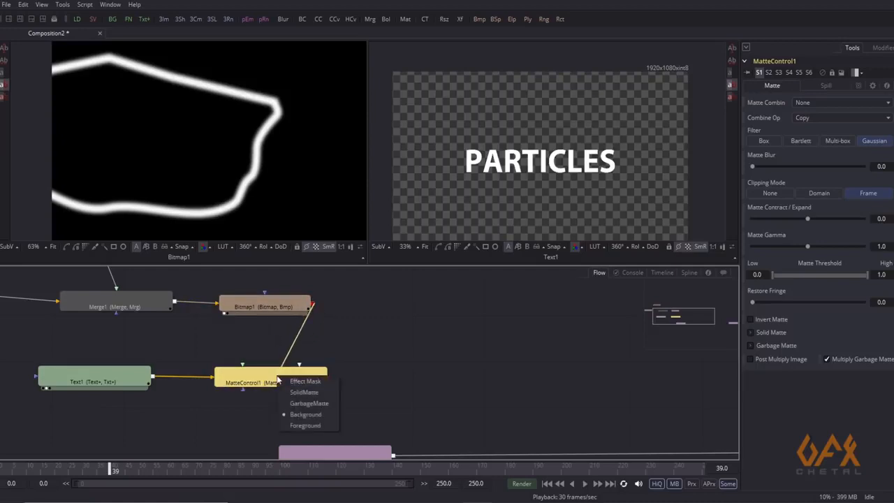
left_click(307, 403)
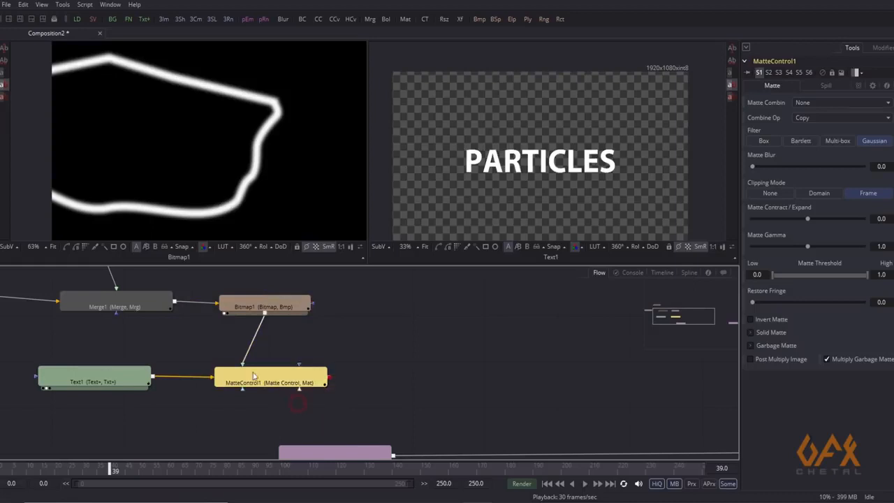
Show MatteControl1 in the first viewer and bring the masked text into view
left_click(259, 377)
key("1")
left_click(259, 373)
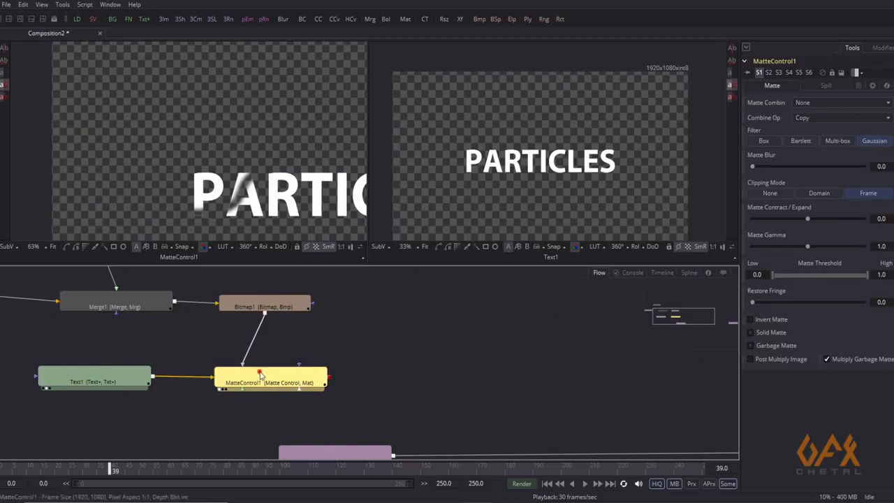
left_click_drag(269, 136, 243, 127)
left_click(260, 378)
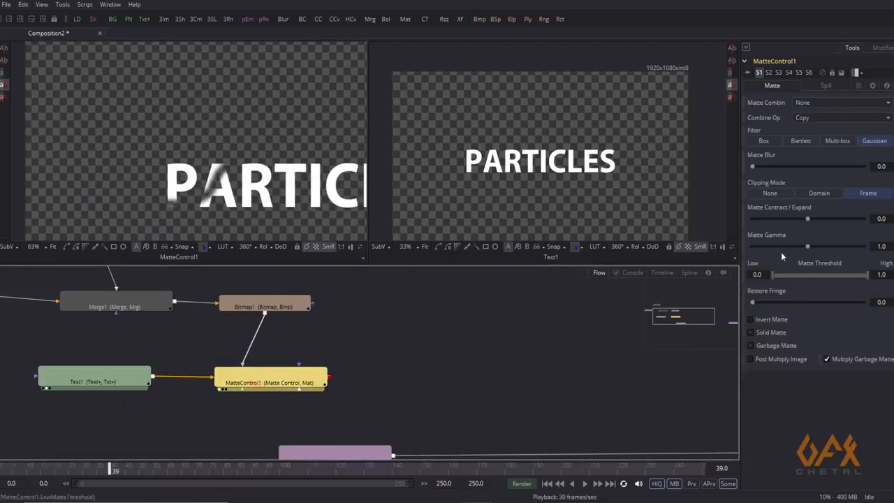
Invert MatteControl1's garbage matte and take a closer look at the remaining text pieces
left_click(750, 345)
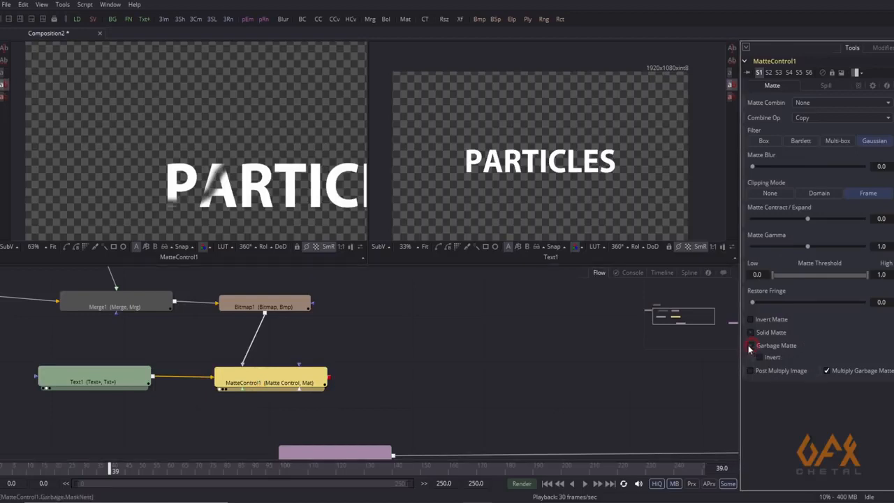
left_click(761, 357)
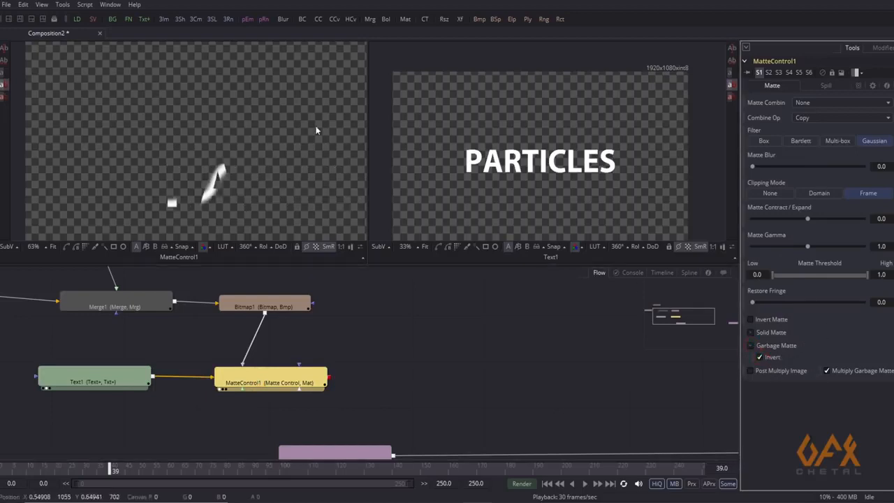
scroll(210, 133, "up", 3)
left_click_drag(204, 127, 238, 176)
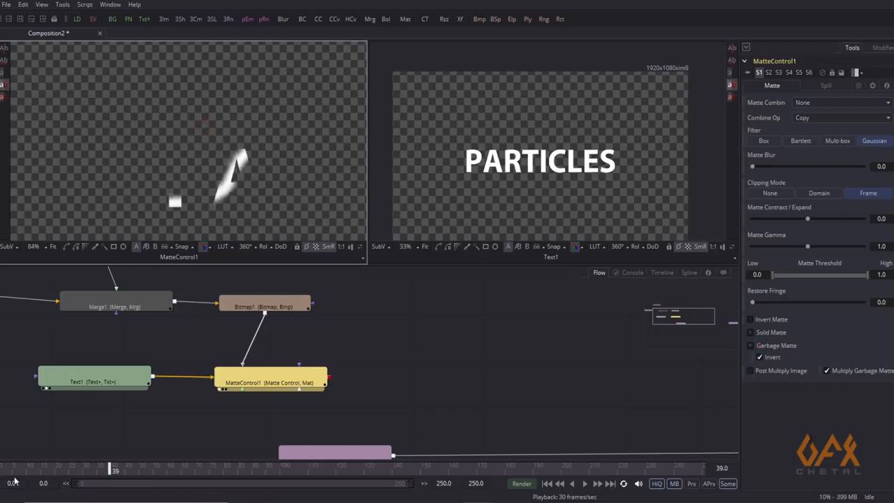
Show Bitmap1 in the second viewer and scrub to frame 45 to compare the outline with the revealed text
left_click_drag(4, 469, 183, 473)
left_click_drag(252, 309, 493, 162)
left_click_drag(69, 472, 129, 471)
scroll(206, 371, "up", 5)
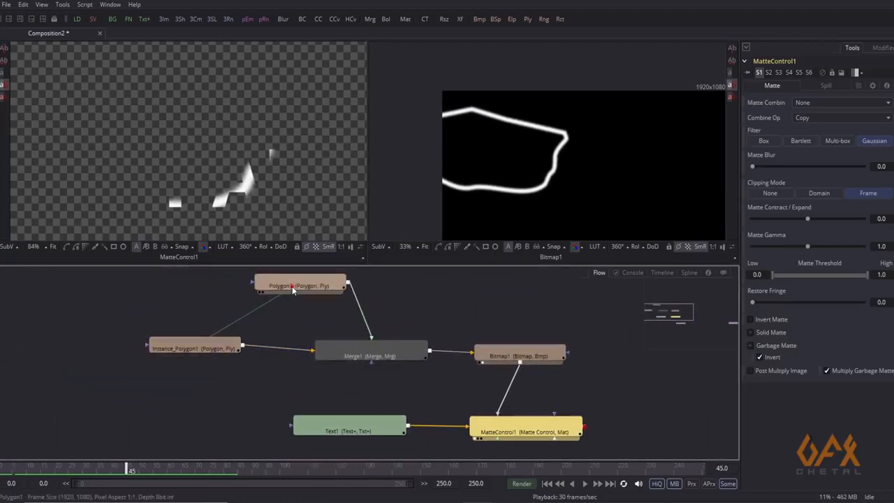
Set Polygon1's soft edge to 0.002 and check the sharper text edges at frame 54
left_click(290, 294)
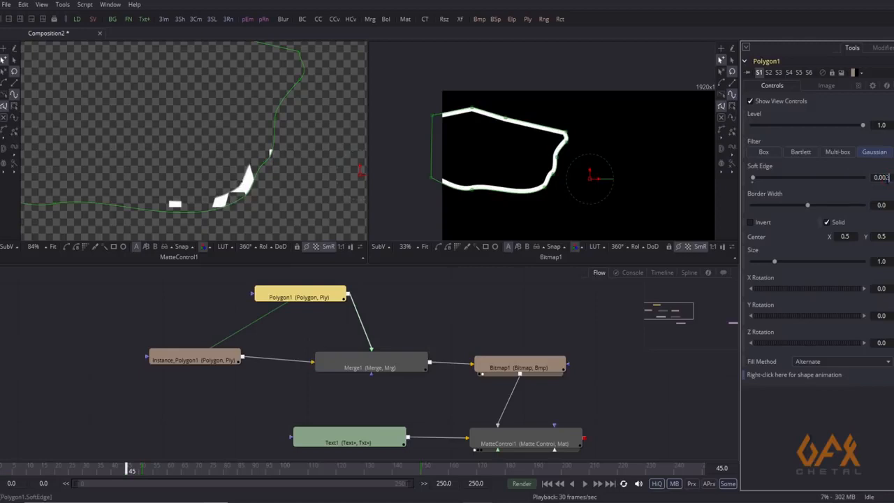
scroll(230, 176, "up", 4)
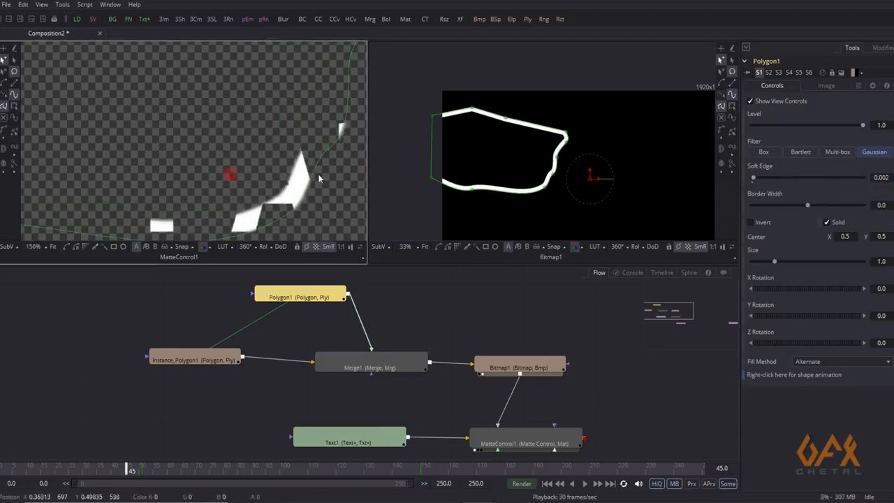
scroll(113, 123, "down", 3)
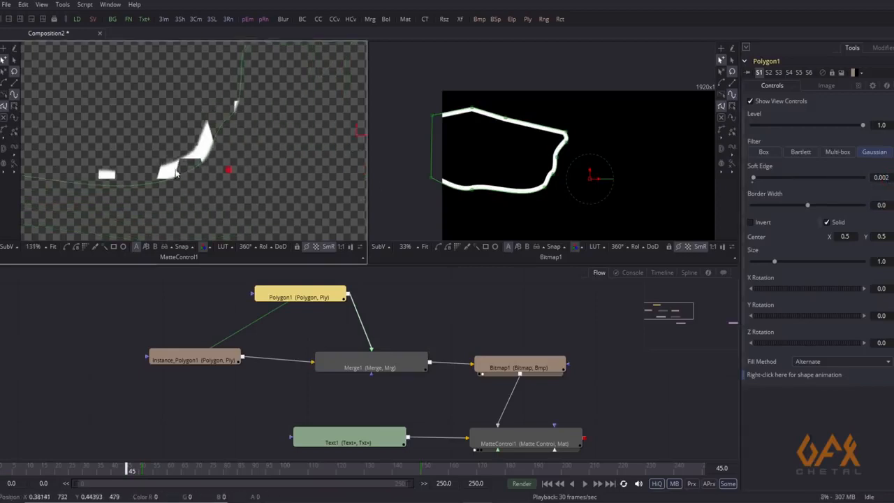
left_click_drag(126, 461, 153, 484)
Move the mask and text node group away from the particle nodes, and widen the gap between Text1 and MatteControl1
left_click_drag(305, 358, 262, 352)
scroll(276, 338, "down", 2)
left_click_drag(126, 293, 527, 440)
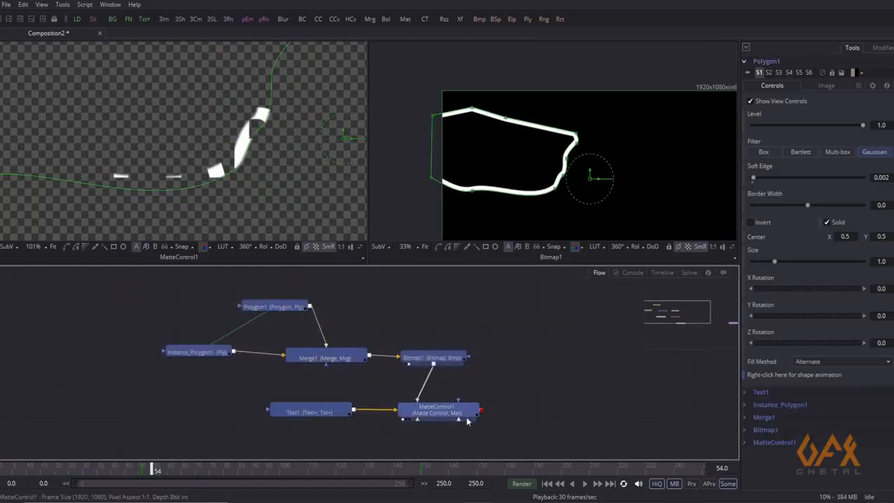
left_click_drag(461, 409, 283, 400)
left_click(391, 366)
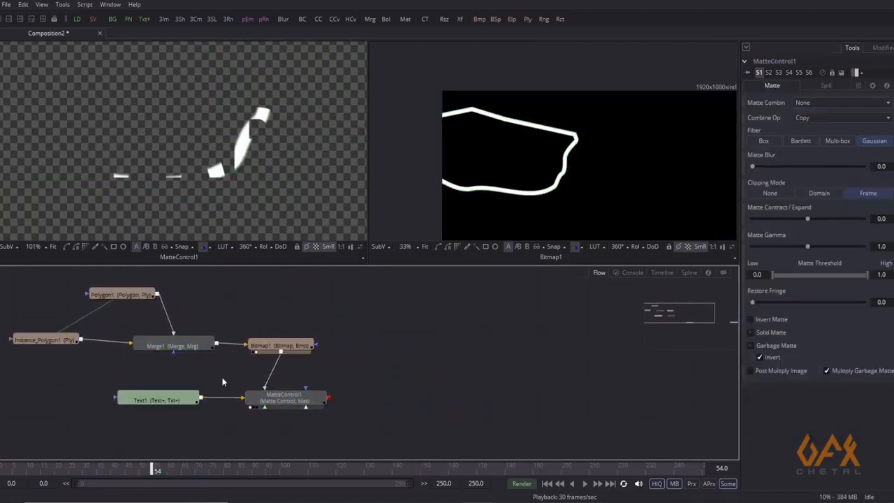
left_click(155, 400)
left_click_drag(155, 401, 91, 383)
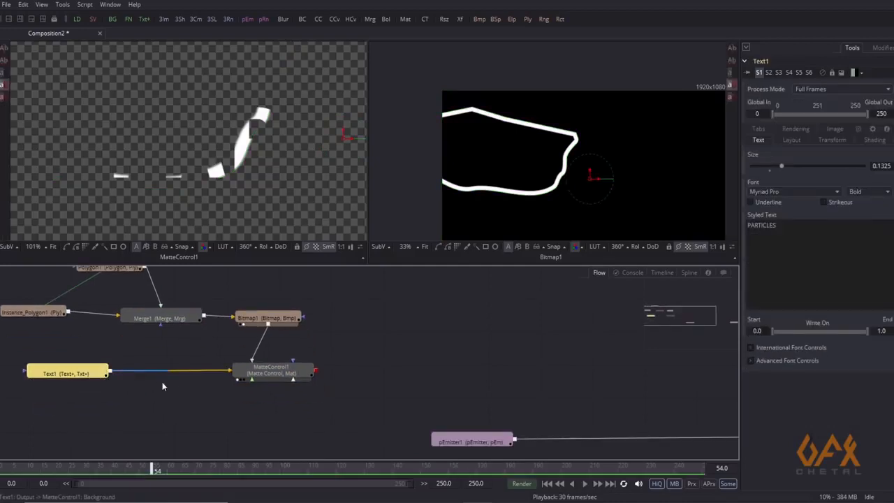
left_click_drag(276, 372, 287, 374)
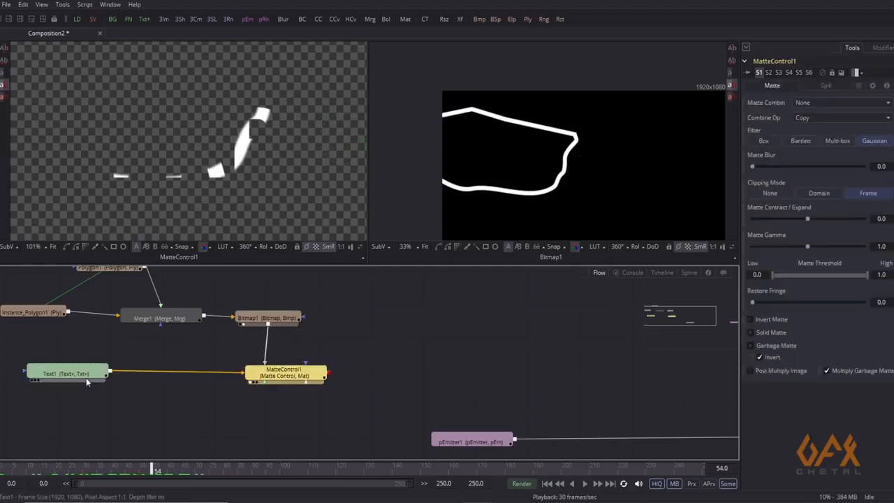
Move pRender1 closer to pEmitter1 in the flow, and select pEmitter1
left_click_drag(74, 329, 172, 329)
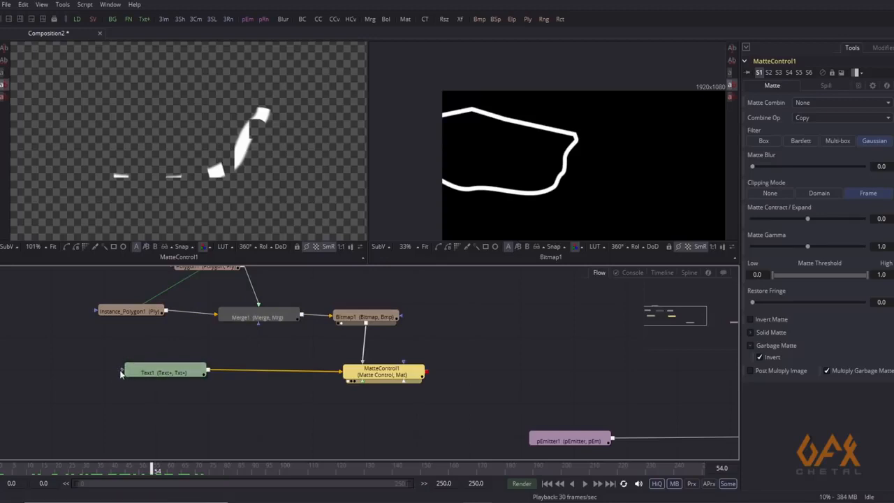
left_click_drag(397, 386, 271, 352)
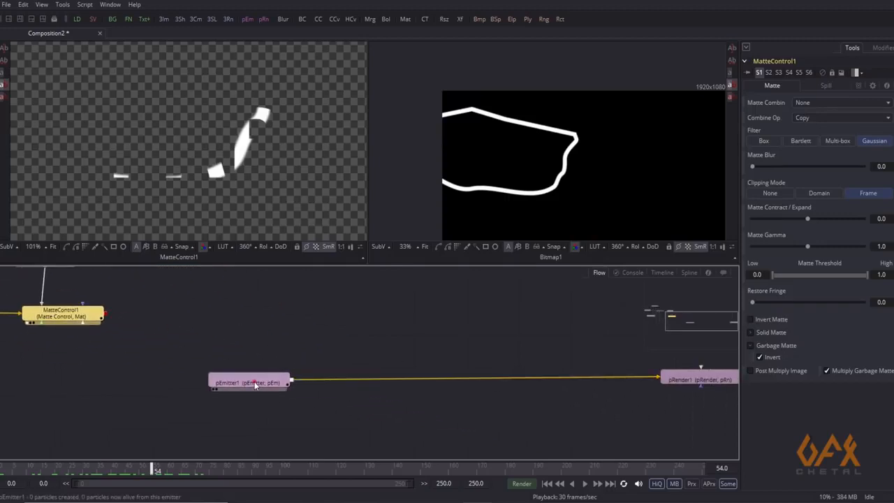
left_click(256, 383)
left_click_drag(258, 384, 430, 390)
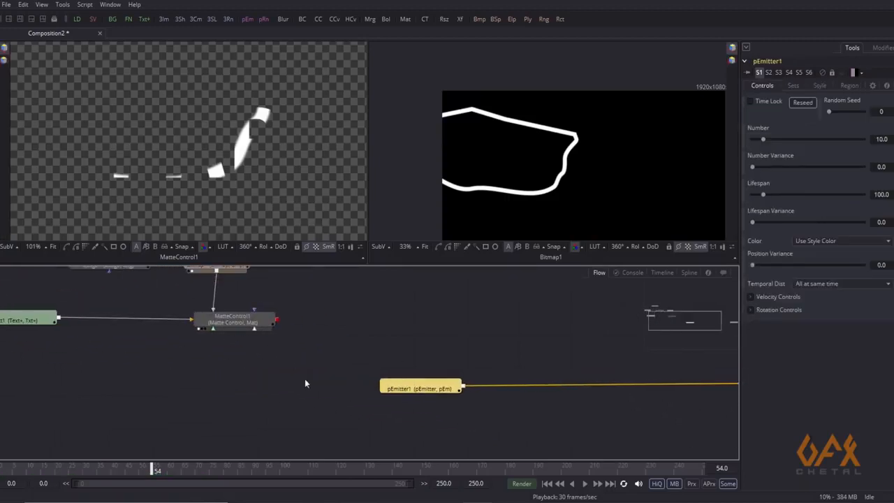
left_click_drag(240, 328, 315, 393)
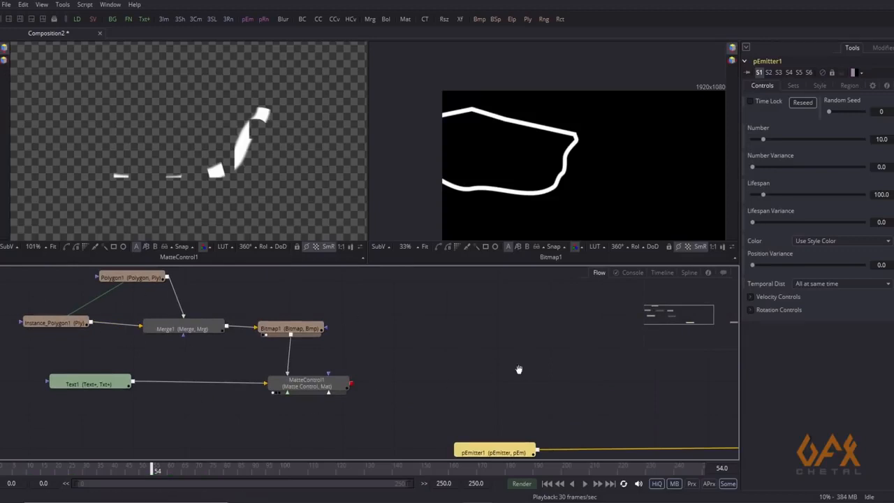
left_click_drag(519, 370, 364, 331)
left_click_drag(348, 415, 235, 373)
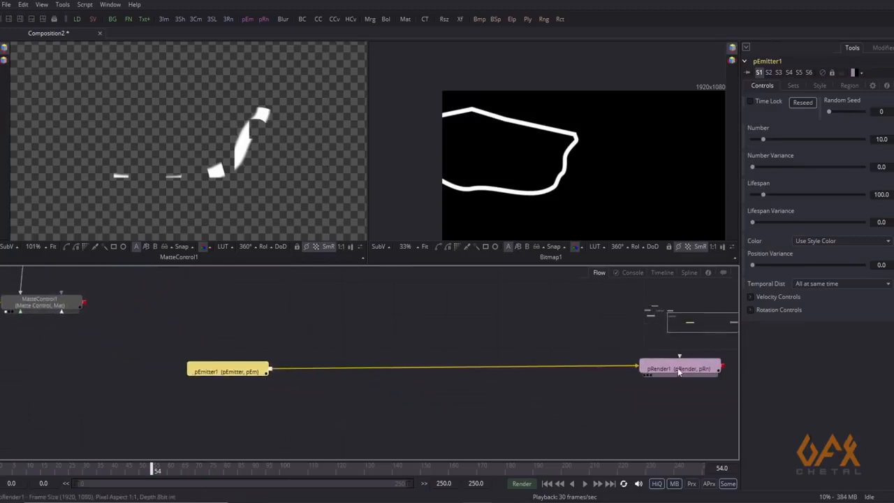
left_click_drag(678, 372, 557, 390)
left_click(239, 372)
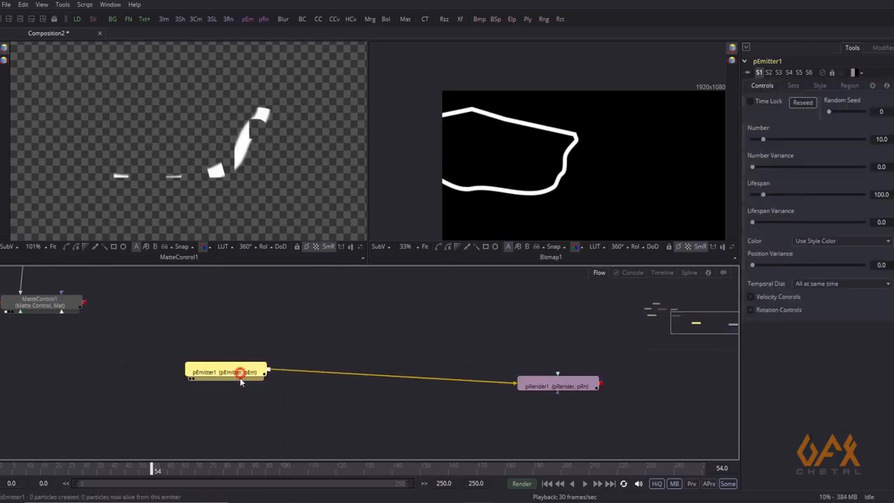
Switch to a single-viewer layout, line pEmitter1 up with pRender1, and open pEmitter1's region settings
left_click(9, 18)
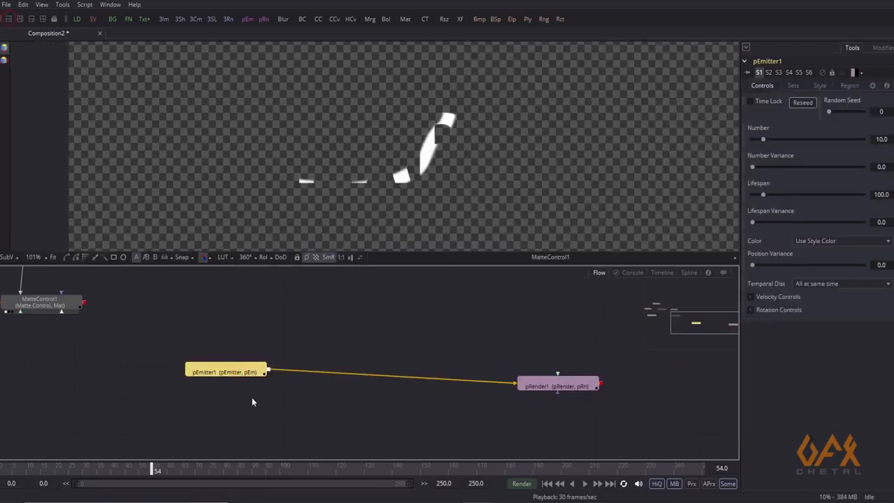
left_click_drag(233, 371, 264, 393)
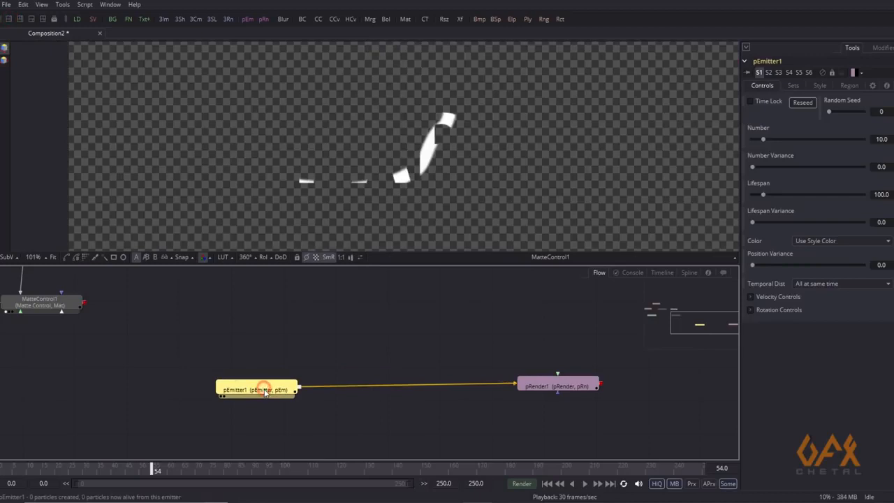
left_click(849, 86)
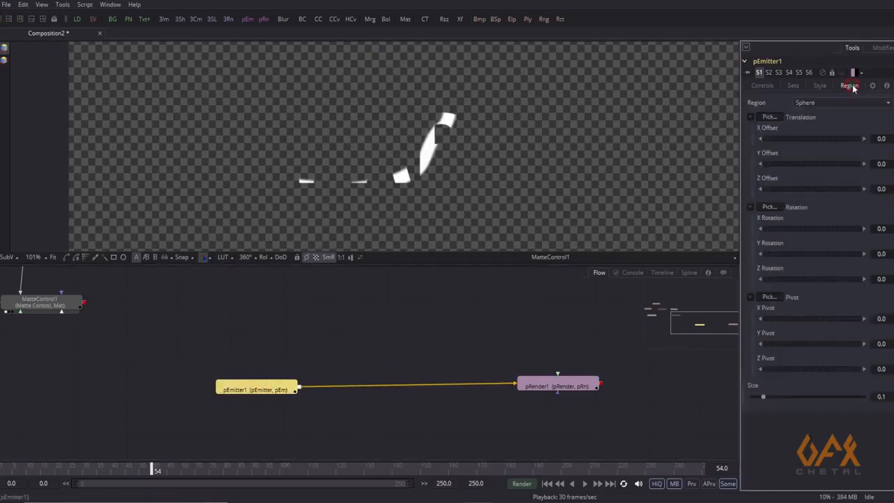
scroll(327, 145, "down", 3)
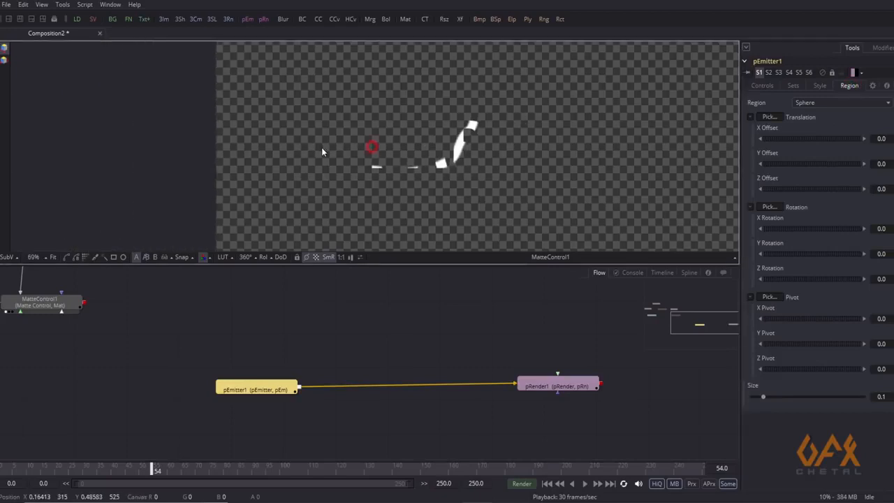
scroll(323, 175, "down", 2)
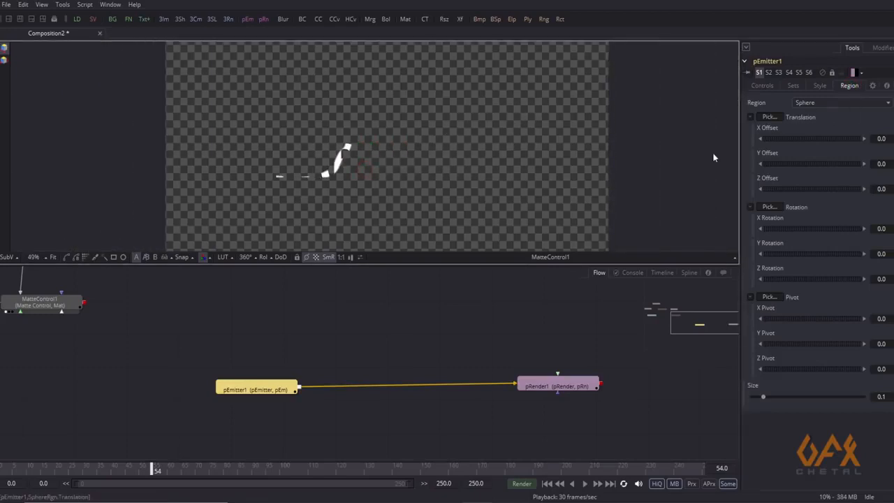
Show pRender1 in the viewer, look closely at the sphere emitter, and return the timeline to frame 0
left_click_drag(531, 386, 438, 173)
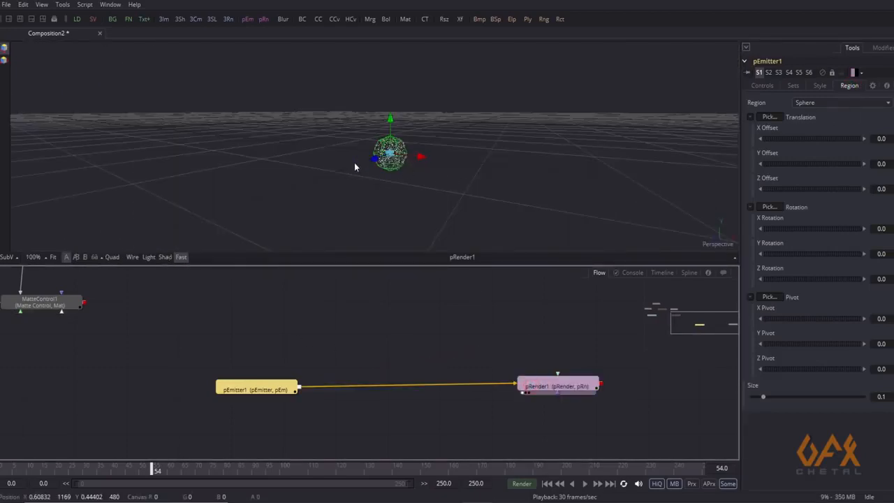
left_click_drag(354, 163, 428, 177)
scroll(429, 180, "up", 2)
left_click(6, 471)
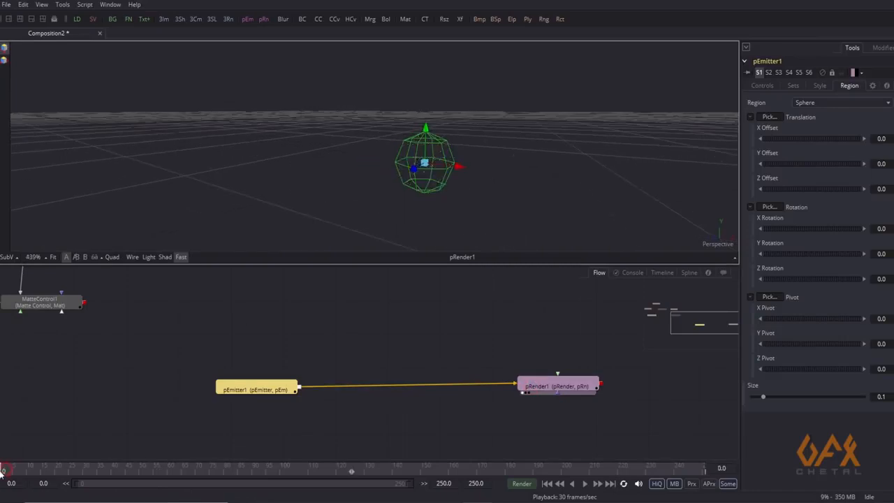
left_click_drag(2, 471, 43, 471)
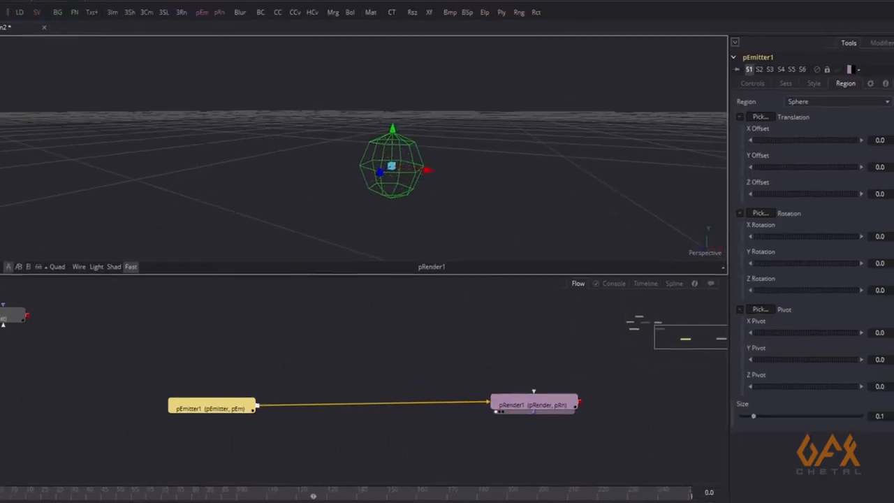
Try the Rectangle and Cube region shapes on pEmitter1
left_click(774, 97)
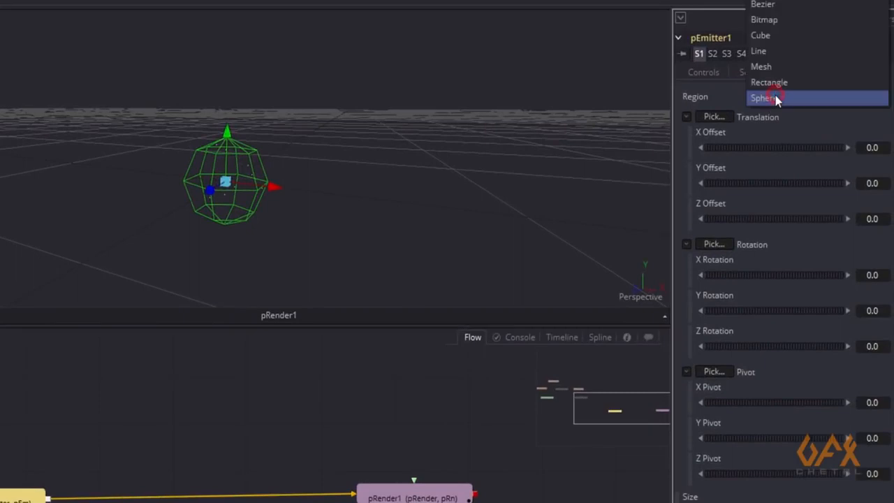
left_click(772, 84)
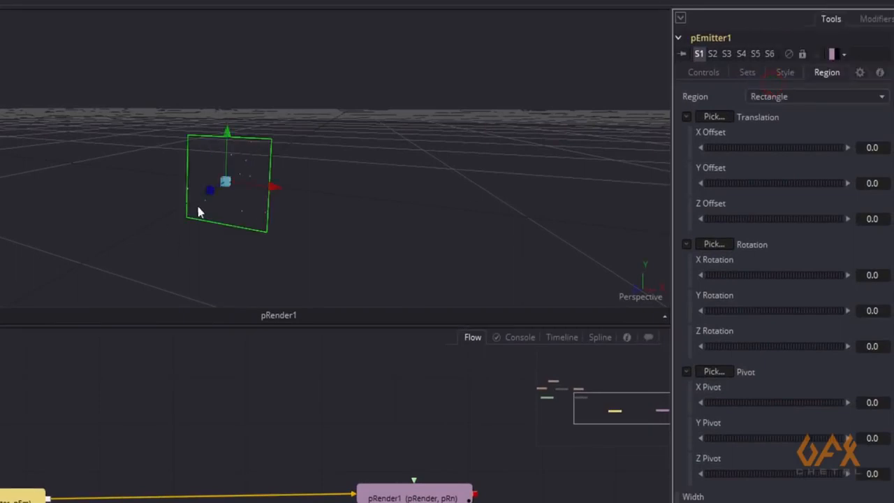
left_click(797, 99)
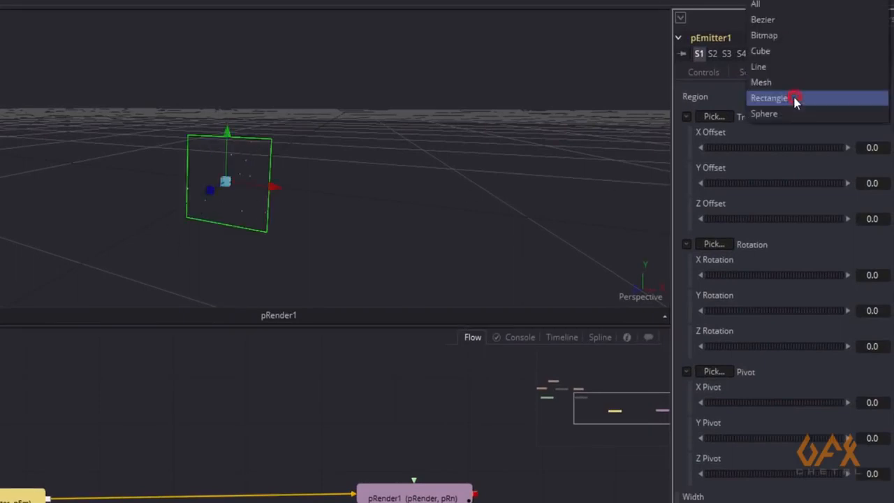
left_click(768, 54)
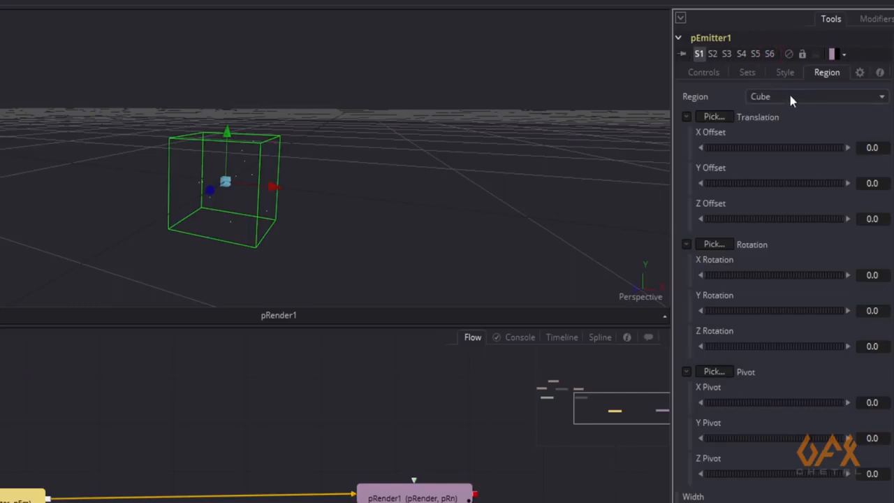
Set pEmitter1's region to Bitmap, feed MatteControl1's output into pEmitter1, and move pRender1 closer to it
left_click(789, 96)
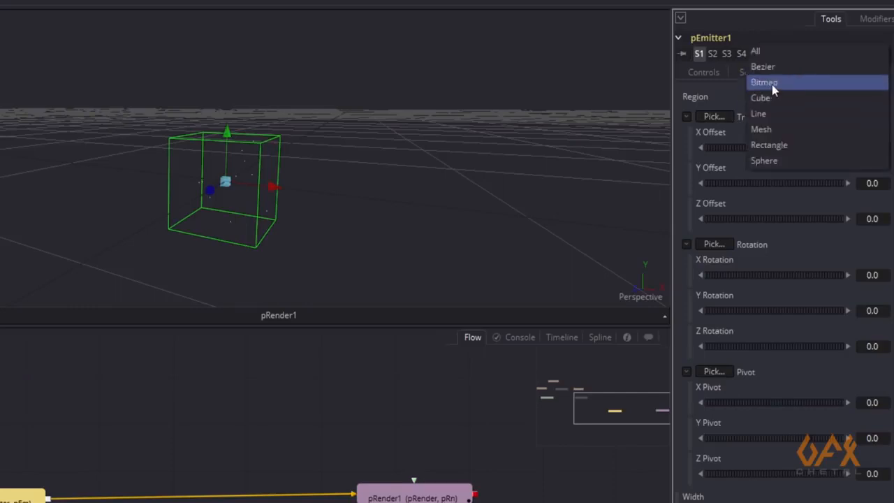
left_click(772, 85)
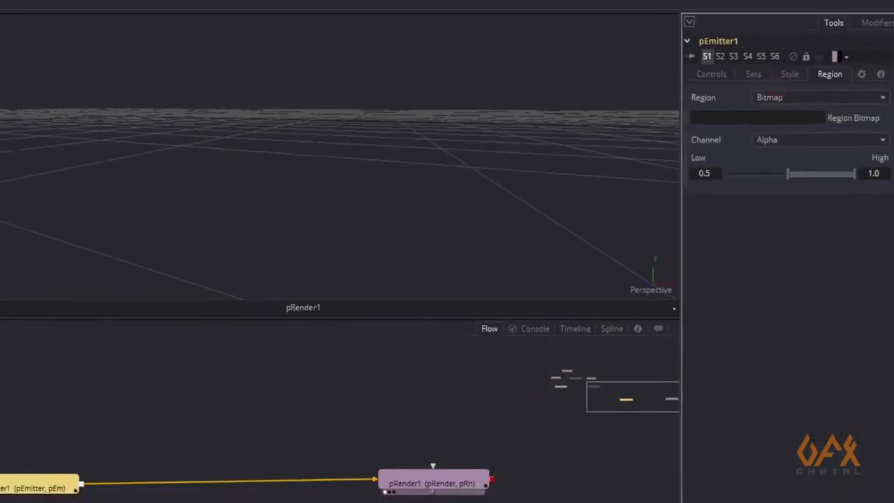
left_click_drag(28, 430, 145, 435)
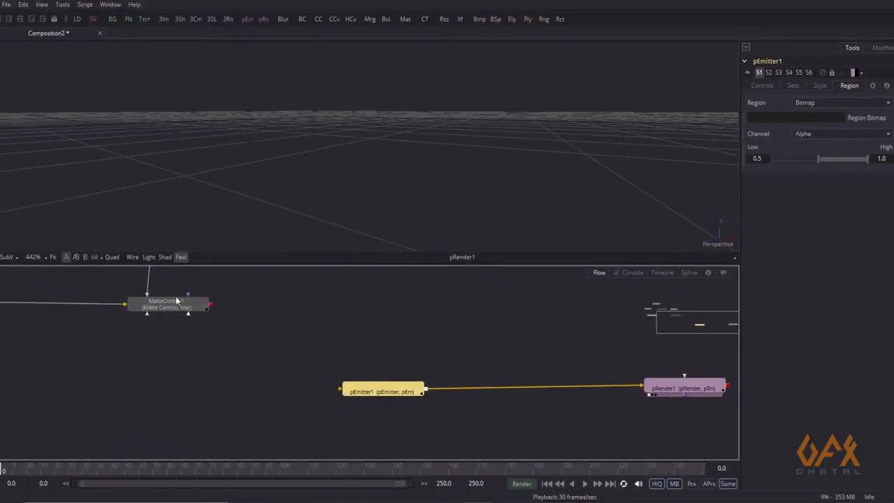
left_click_drag(240, 339, 179, 343)
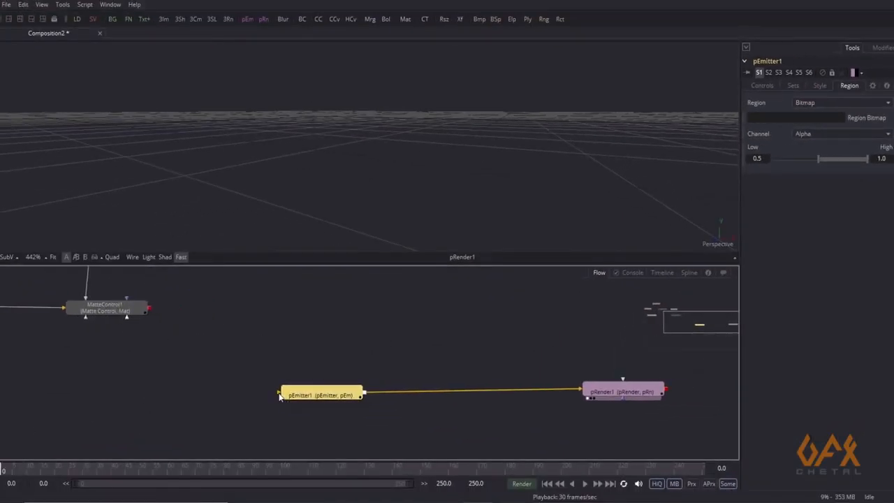
left_click_drag(151, 311, 162, 317)
left_click_drag(250, 366, 278, 395)
left_click_drag(567, 394, 522, 396)
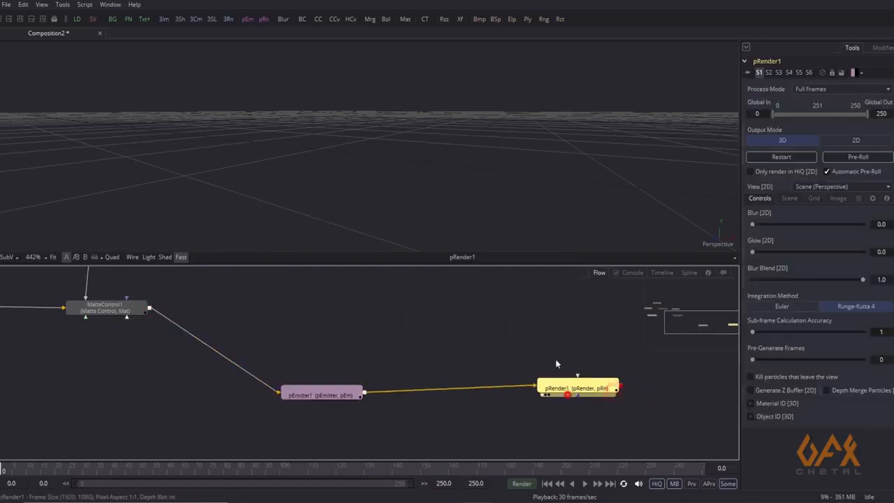
Switch to a dual-viewer layout and show MatteControl1 in the second viewer beside pRender1
left_click_drag(468, 158, 419, 186)
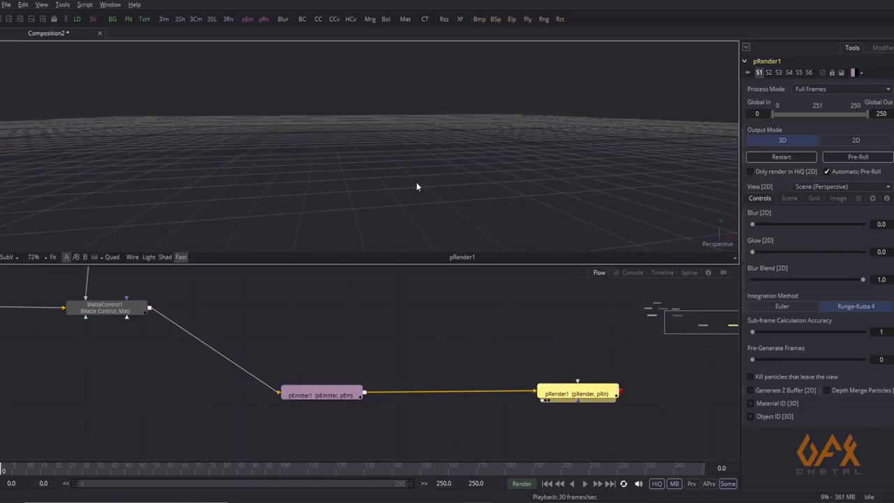
left_click(16, 20)
left_click_drag(99, 307, 546, 163)
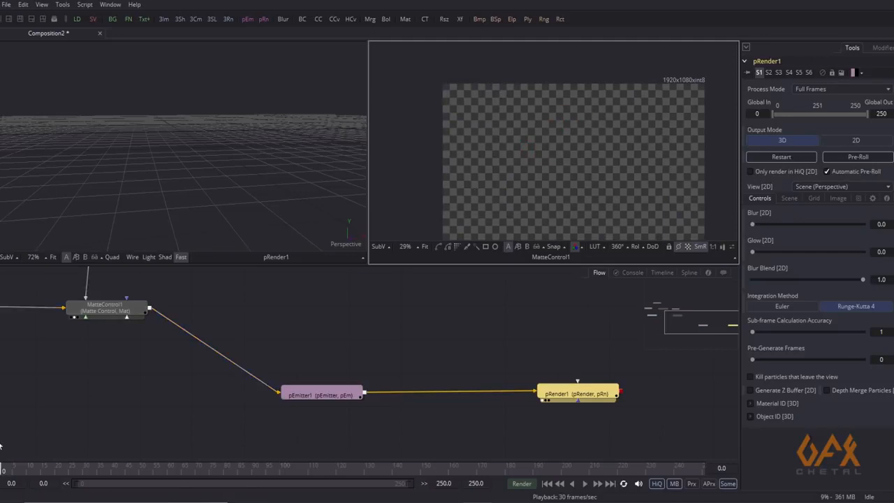
Play the animation while examining the particles emitted from the text in the 3D view, and stop playback
left_click(585, 485)
left_click(123, 166)
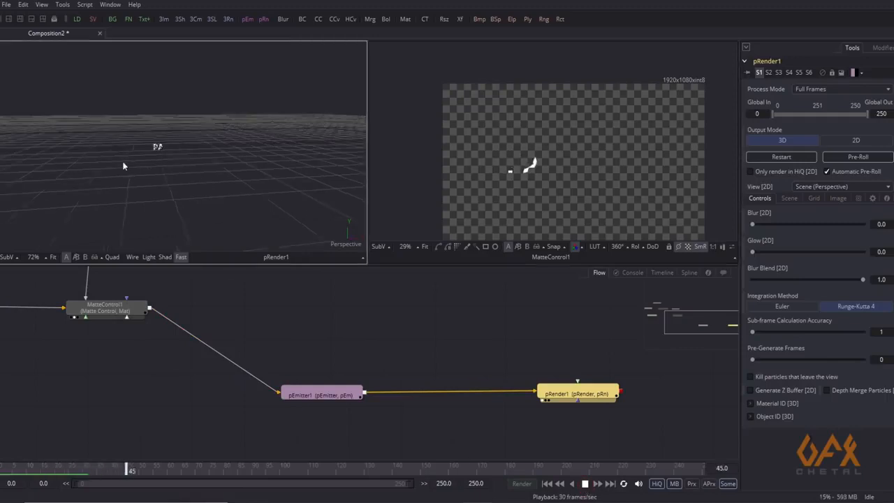
left_click_drag(123, 166, 308, 183)
left_click_drag(92, 172, 201, 172)
left_click_drag(201, 172, 278, 186)
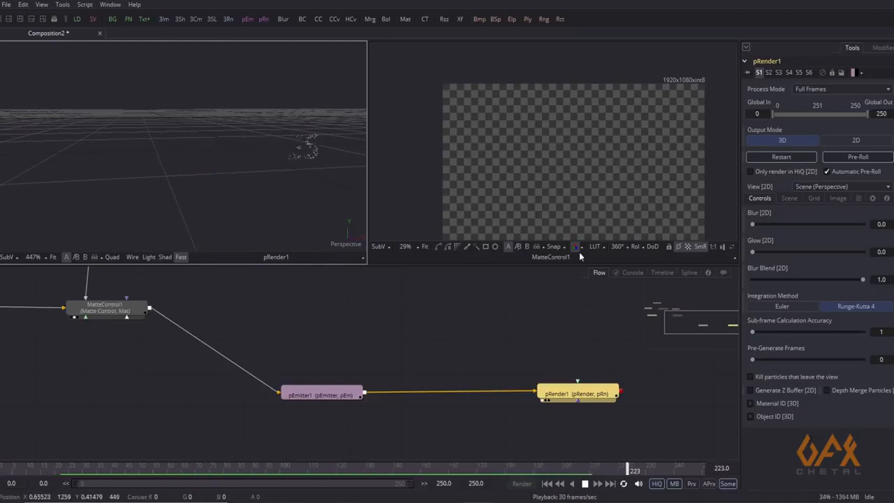
left_click(585, 483)
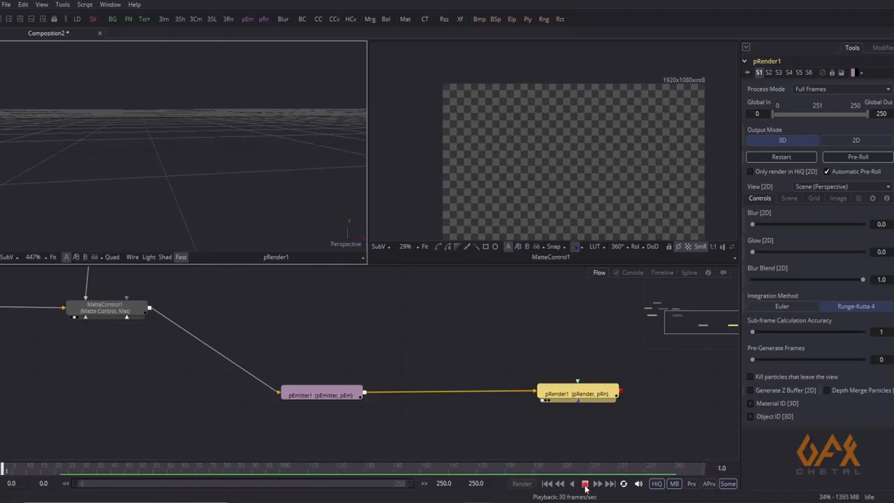
Check the particle text at frame 128 and set pEmitter1's lifespan to 250
left_click(329, 397)
left_click(763, 85)
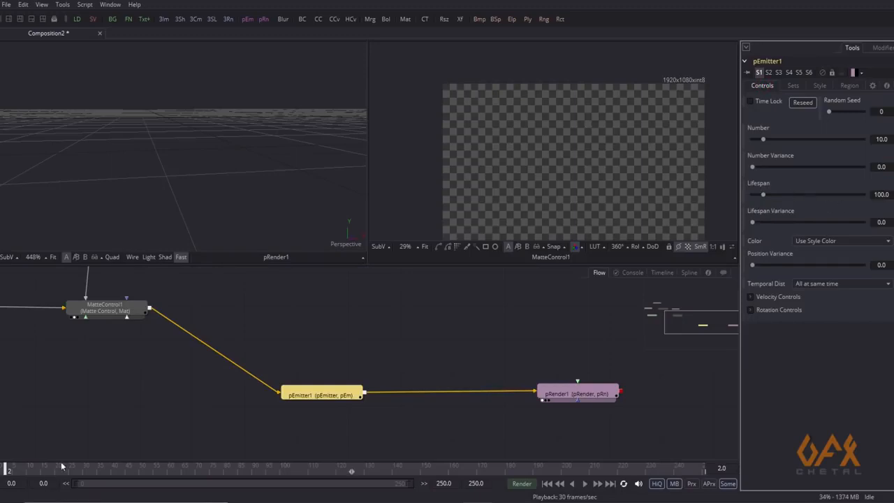
left_click_drag(7, 472, 361, 475)
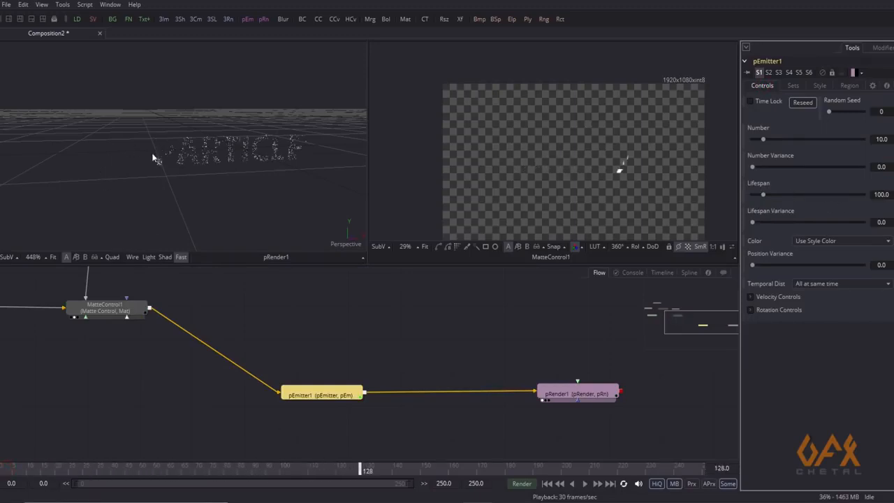
left_click_drag(157, 140, 230, 146)
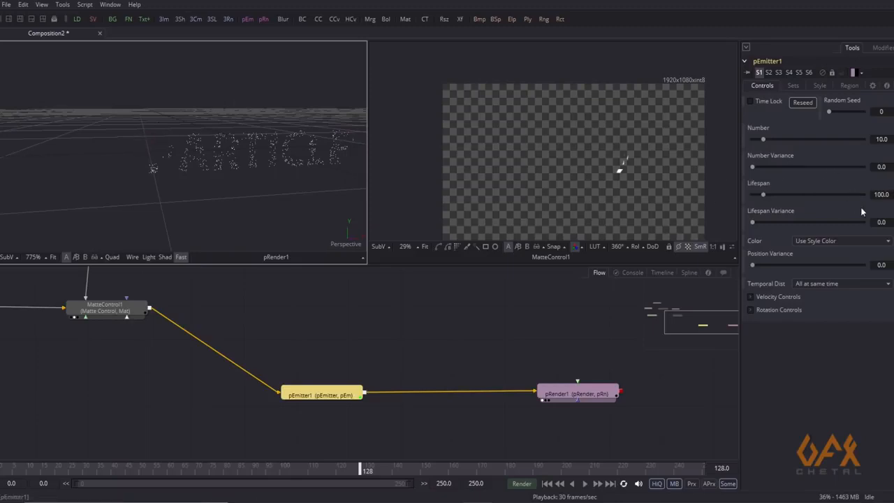
left_click(882, 194)
type("250")
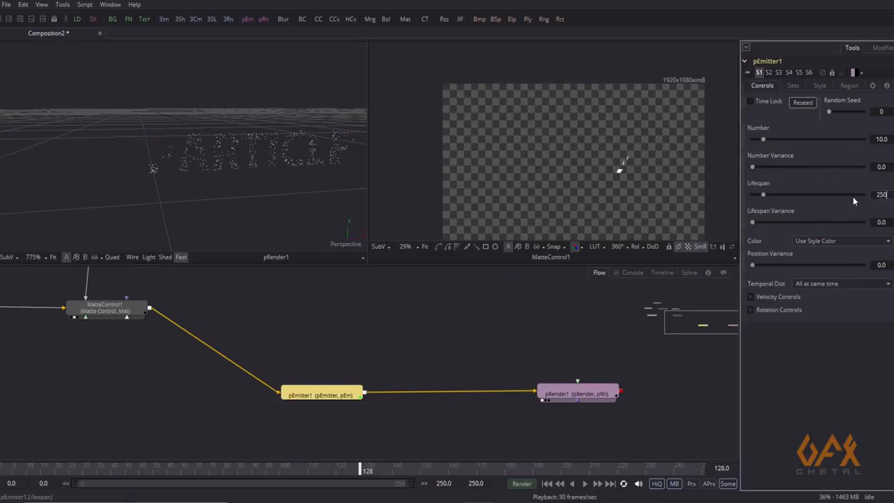
key("Tab")
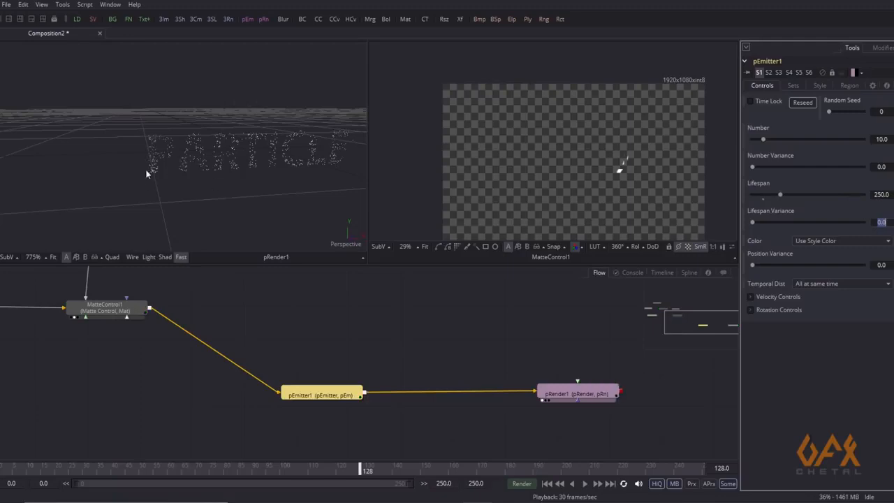
Scrub to frame 141 and back to 128, inspecting from several angles how long the particles last along the text
left_click_drag(19, 472, 402, 469)
left_click_drag(275, 194, 228, 182)
left_click_drag(227, 182, 123, 164)
left_click_drag(261, 199, 137, 241)
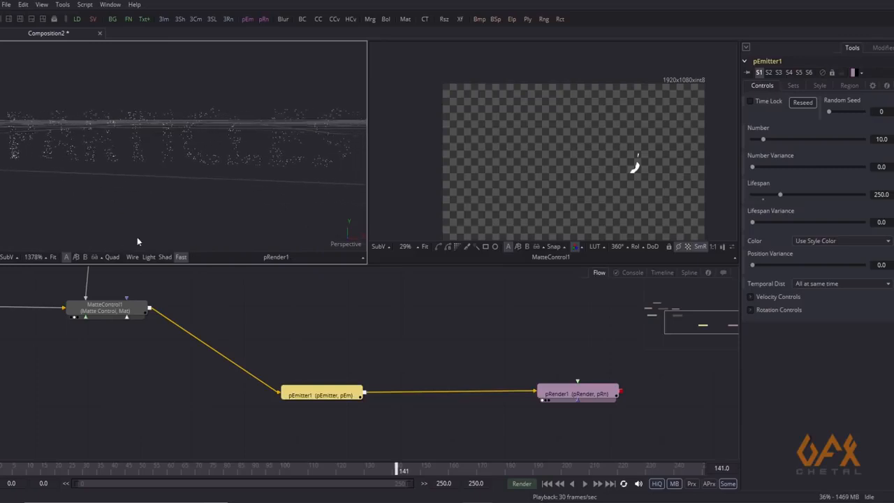
left_click_drag(403, 472, 361, 472)
Show Text1 in the second viewer, select Instance_Polygon1, and compare its outline with the text at frame 79
left_click_drag(219, 321, 494, 346)
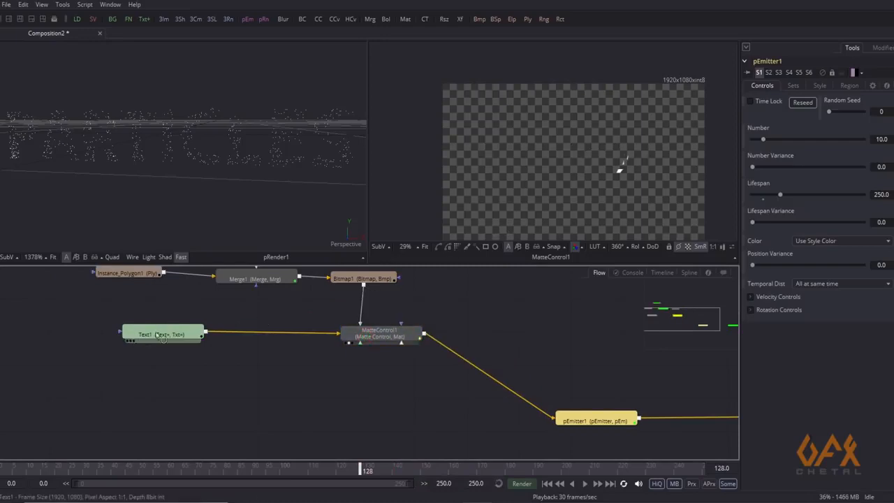
left_click_drag(160, 334, 615, 124)
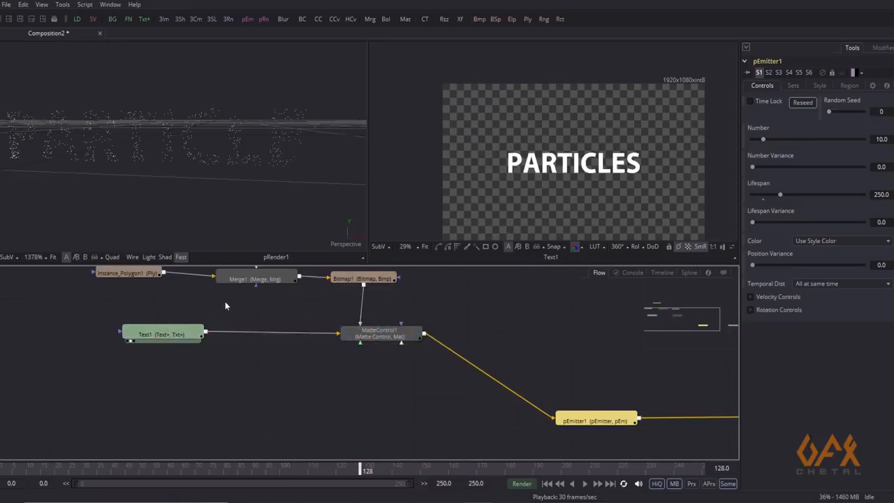
left_click(139, 275)
left_click_drag(605, 167, 568, 168)
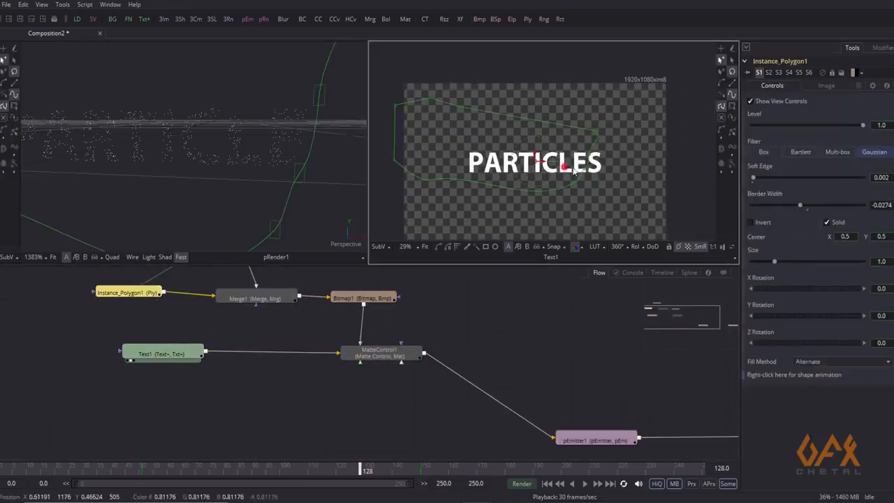
scroll(568, 168, "up", 3)
left_click_drag(368, 472, 222, 483)
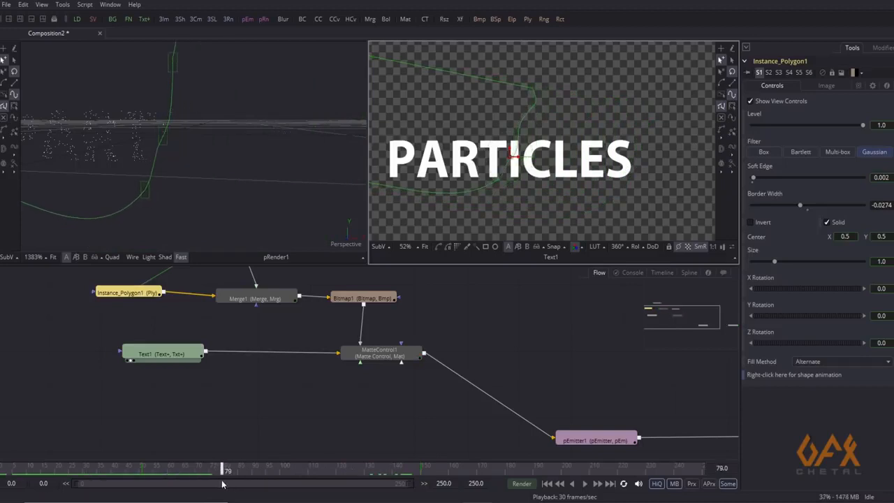
Examine how the particles follow the moving outline around frames 23 and 71 from different viewing angles
left_click_drag(458, 336, 305, 308)
left_click_drag(425, 365, 447, 357)
left_click_drag(447, 356, 336, 325)
left_click_drag(132, 199, 199, 203)
left_click_drag(138, 194, 207, 199)
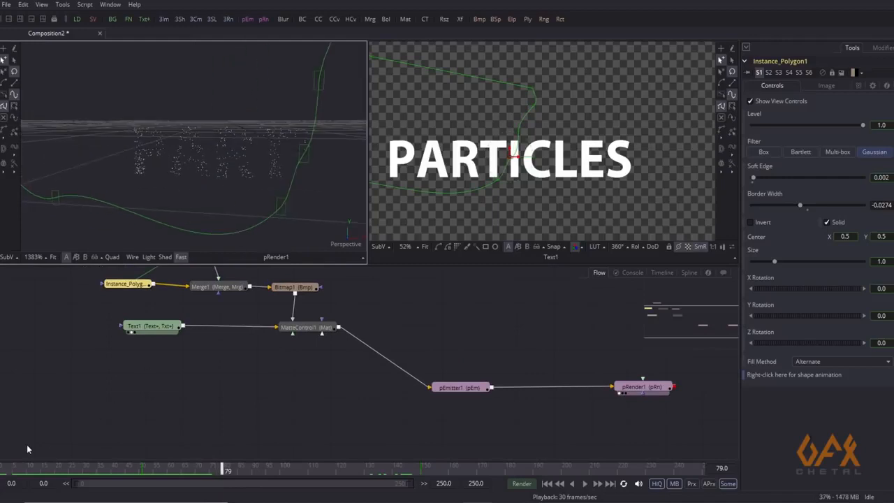
left_click_drag(6, 469, 65, 470)
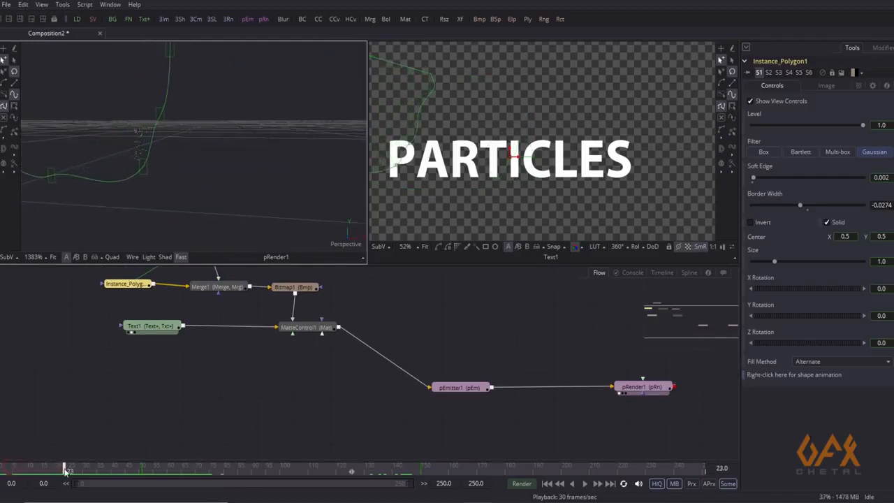
left_click_drag(170, 138, 328, 149)
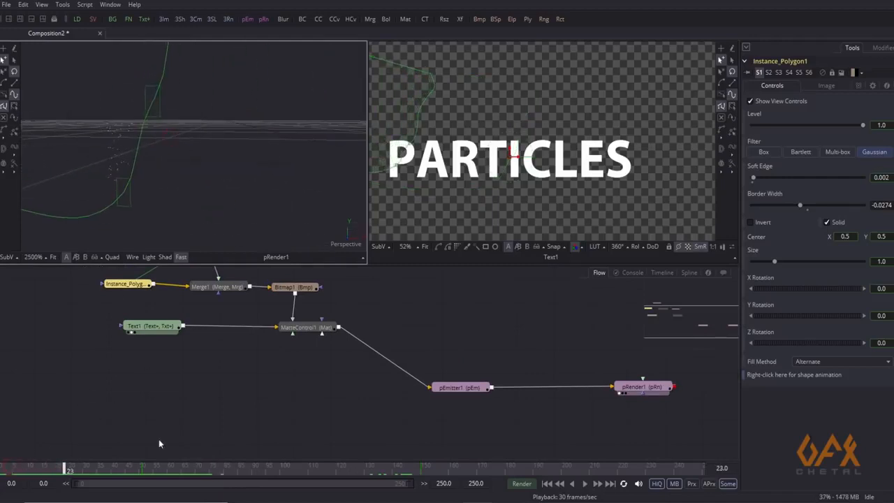
left_click_drag(184, 470, 203, 470)
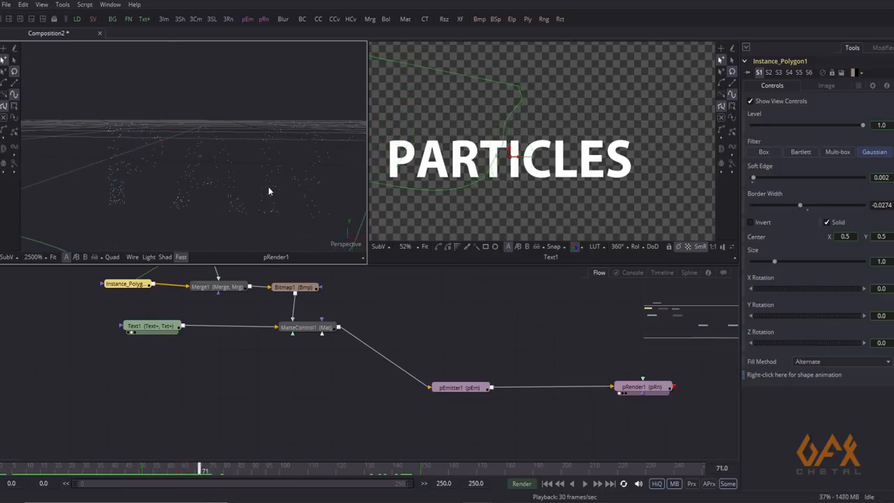
left_click_drag(291, 173, 148, 175)
left_click_drag(259, 186, 169, 181)
Move pRender1 further from pEmitter1 in the flow, and expand pEmitter1's velocity controls
left_click_drag(473, 356, 408, 360)
left_click(399, 395)
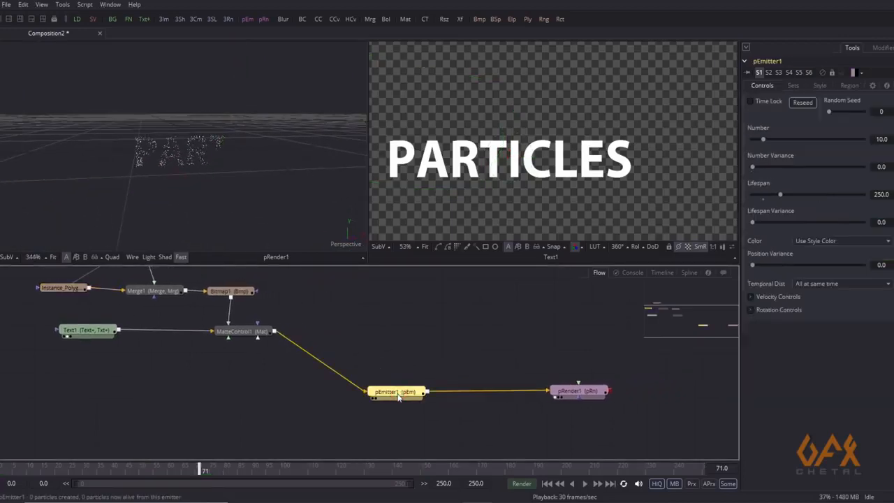
left_click_drag(570, 396, 624, 400)
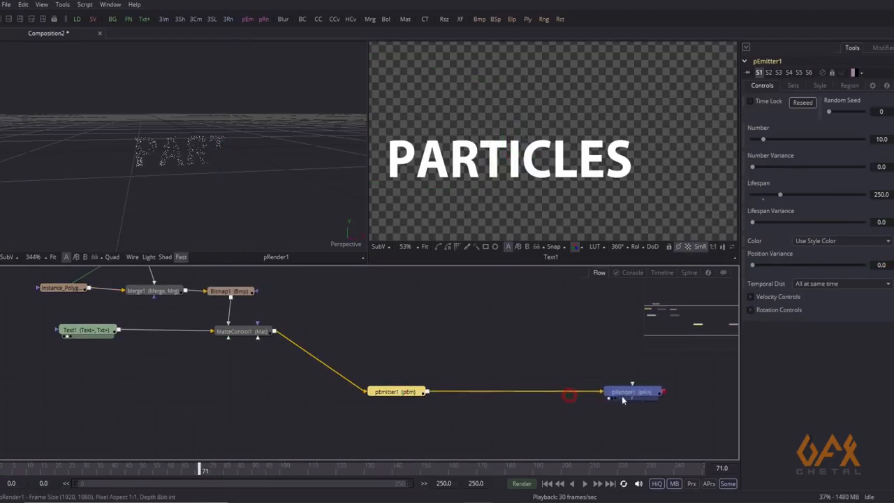
left_click(388, 395)
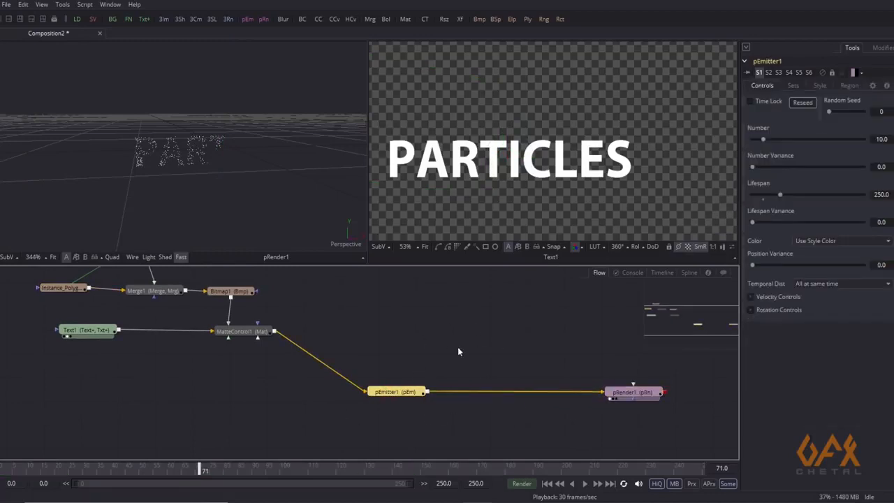
left_click(381, 393)
left_click(751, 296)
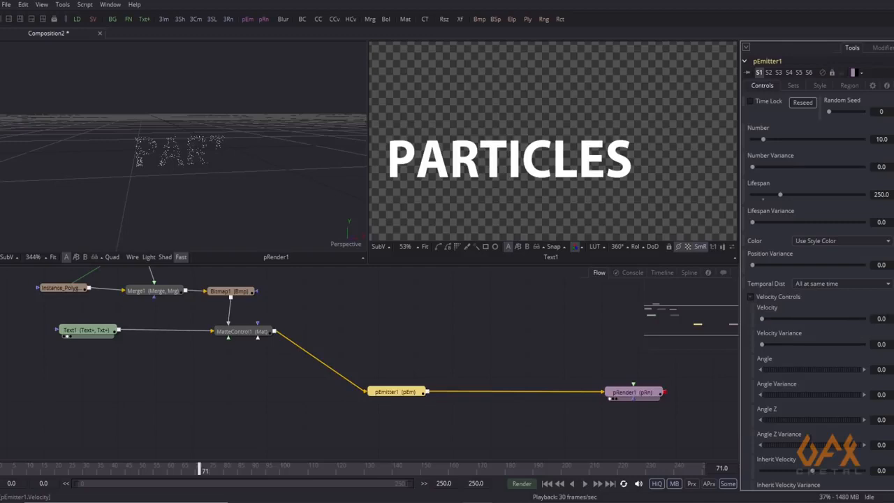
Set pEmitter1's Velocity to 0.025 and play the particle animation from frame 0 to check the motion
left_click(886, 318)
left_click_drag(888, 319, 869, 319)
type(".025")
key("Tab")
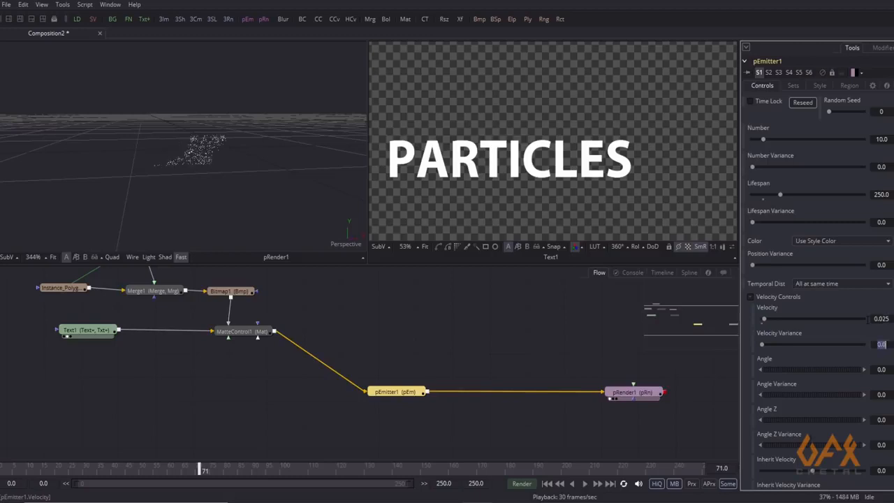
left_click(3, 468)
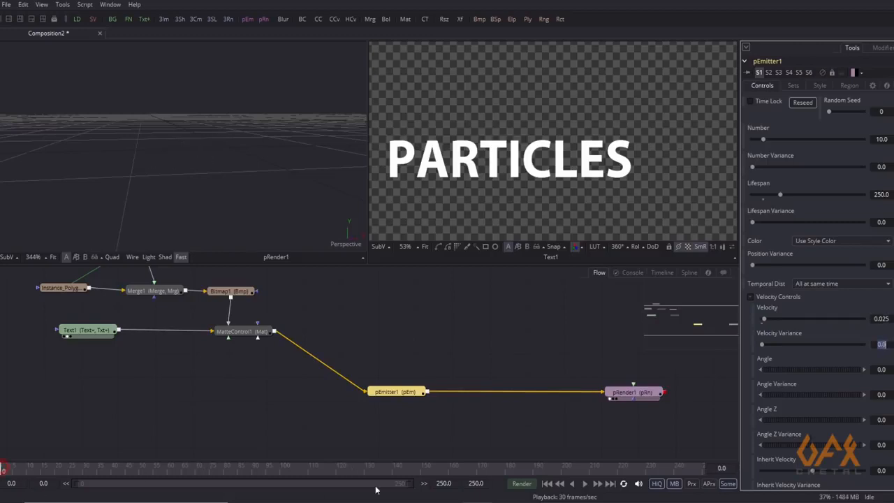
left_click(585, 484)
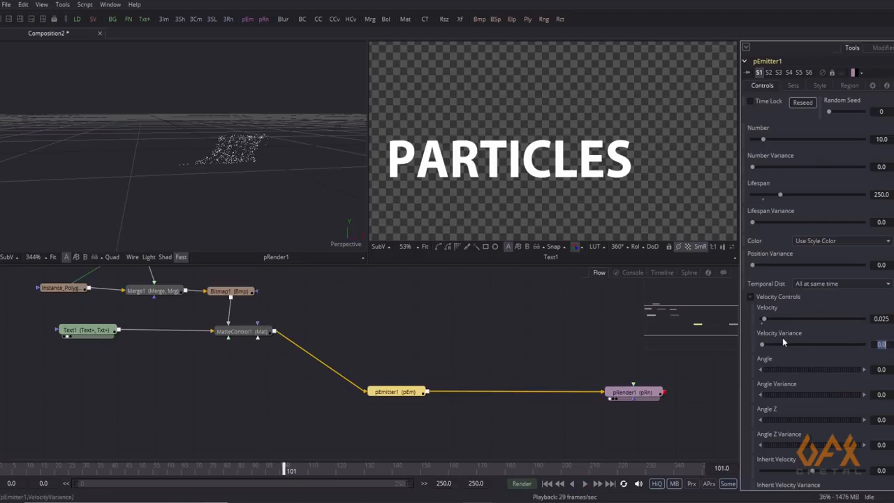
Set pEmitter1's Velocity Variance to 0.003 and inspect the particles up close in the perspective view
left_click(890, 345)
type("03")
key("Tab")
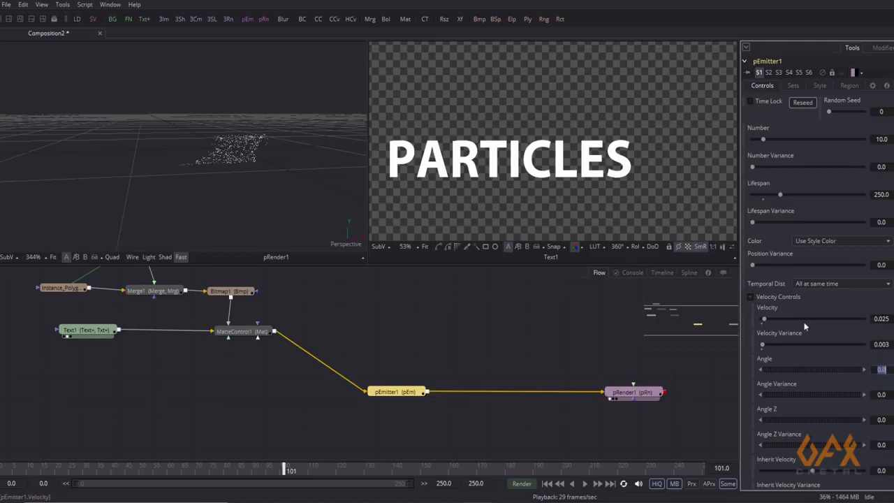
left_click(178, 144)
scroll(210, 150, "up", 4)
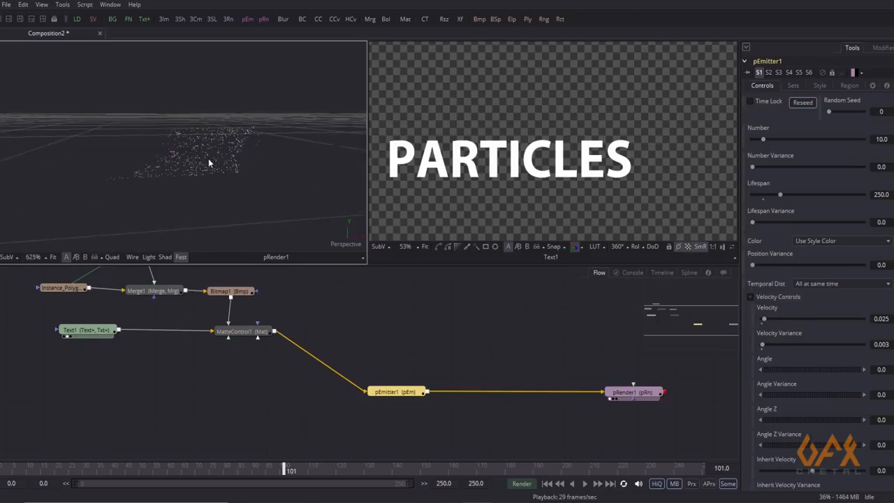
scroll(208, 163, "down", 2)
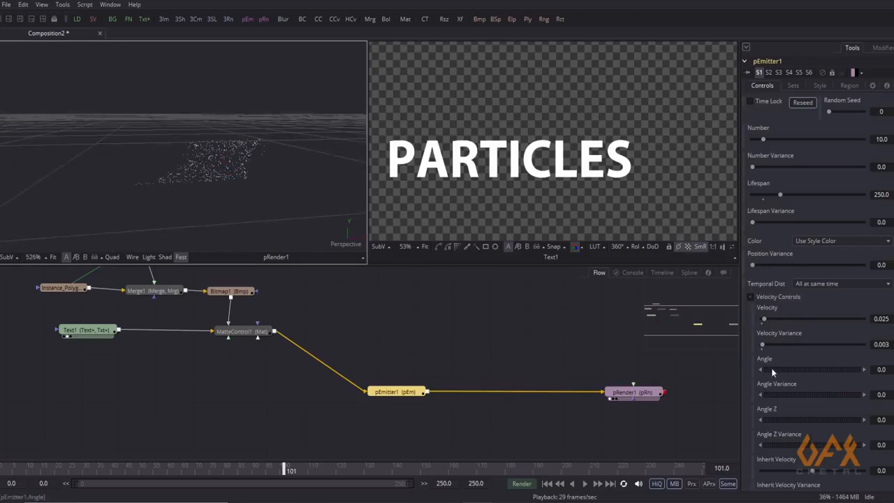
Try an Angle of 90 on pEmitter1, check the particles at frame 71, and set Angle back to 0
double_click(882, 370)
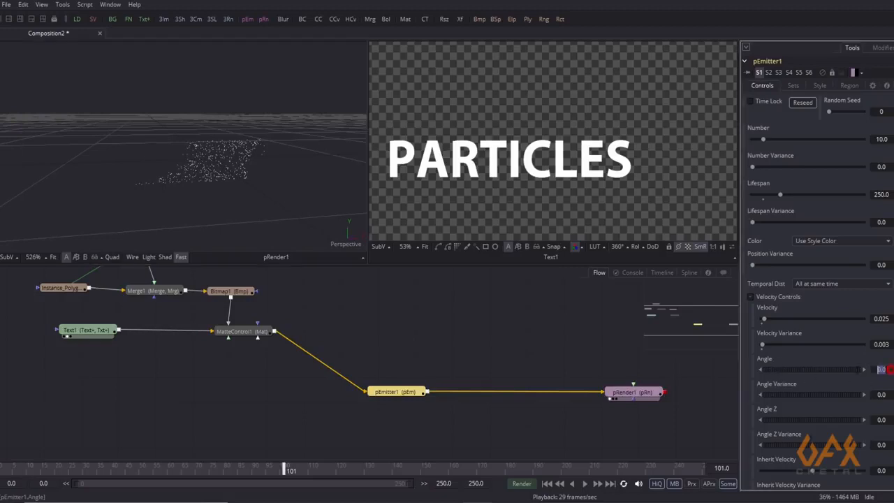
key("Return")
scroll(157, 155, "down", 1)
scroll(161, 184, "down", 2)
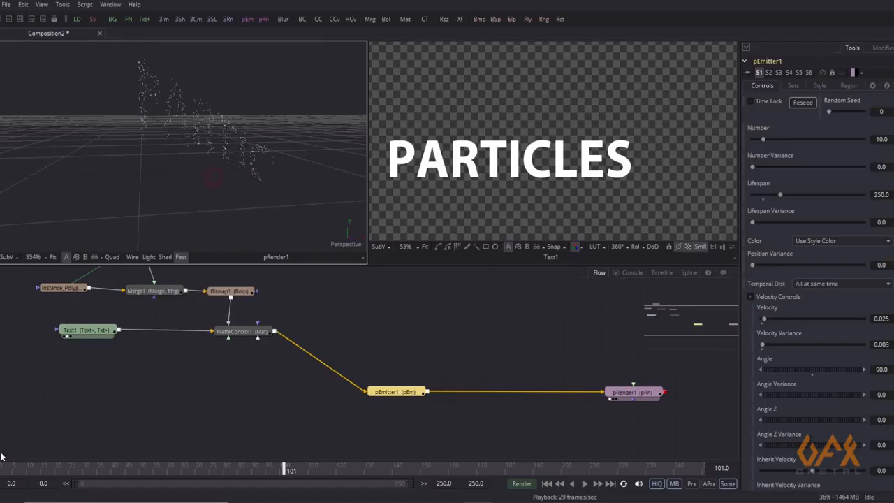
left_click_drag(7, 469, 200, 470)
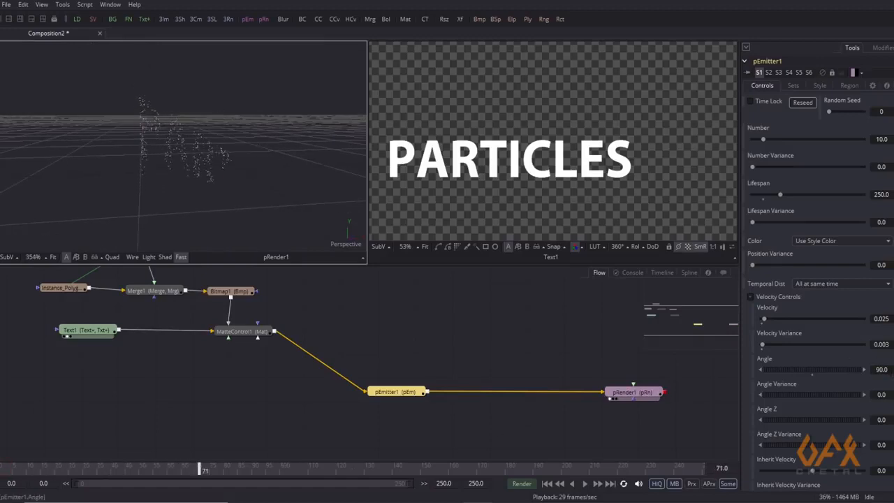
left_click(881, 370)
type("0")
key("Tab")
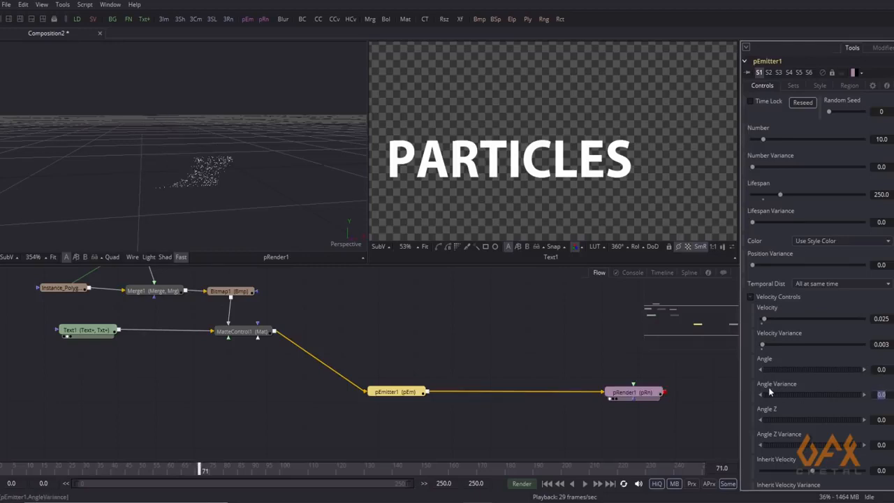
Set pEmitter1's Angle Variance to 360 and play the particles from the first frame to check their spread
left_click(886, 395)
type("360")
key("Tab")
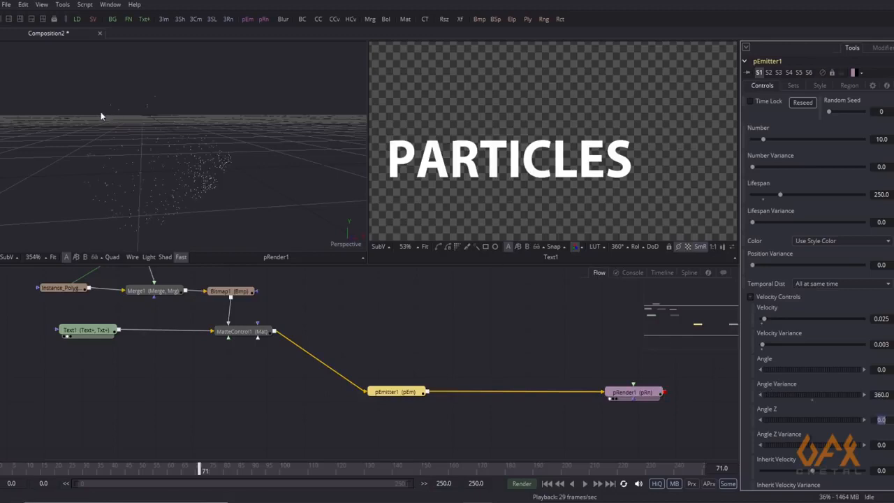
left_click_drag(124, 168, 207, 156)
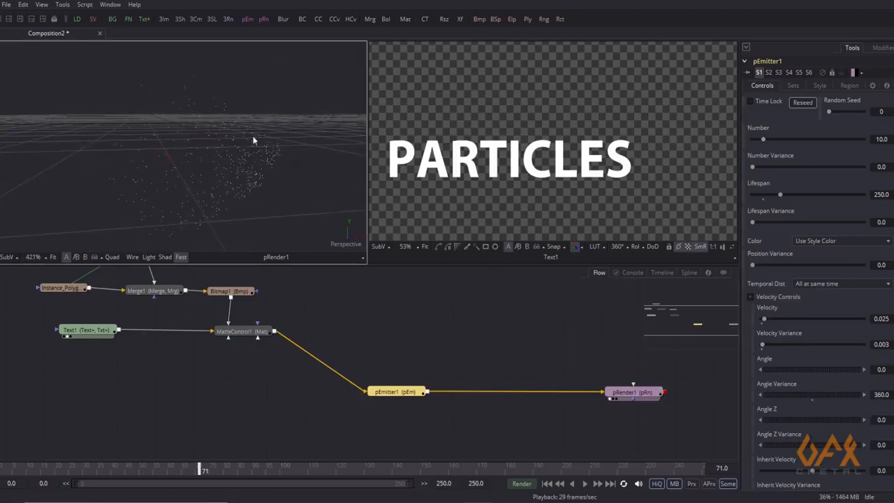
left_click(2, 470)
left_click(584, 485)
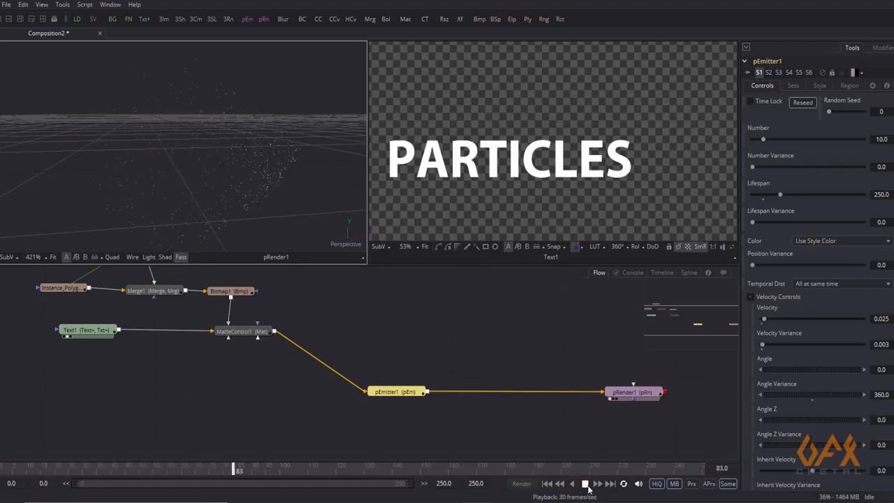
left_click(584, 484)
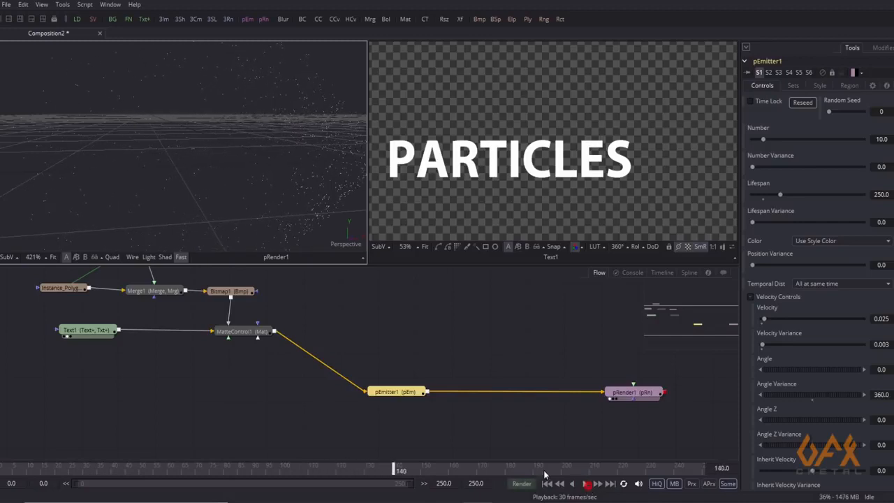
left_click(36, 468)
Set pEmitter1's Angle Z Variance to 360, play the animation from frame 0, and inspect the spread from different angles
scroll(814, 280, "down", 1)
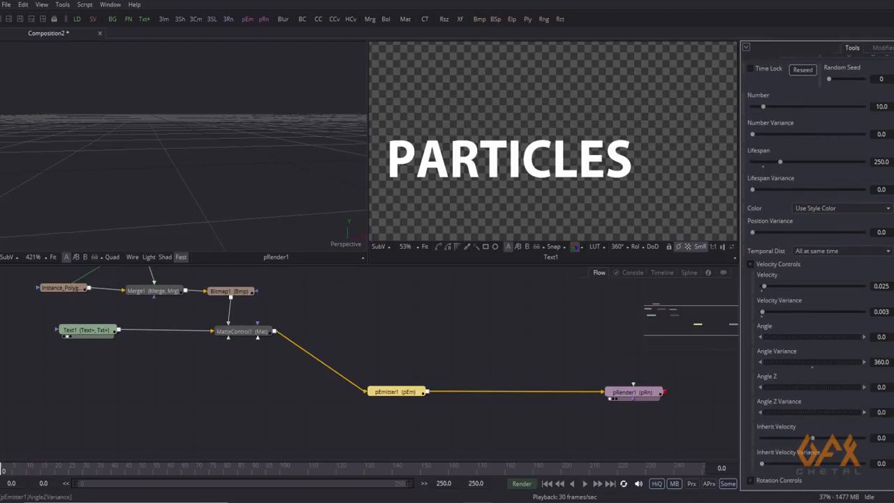
type("360")
key("Tab")
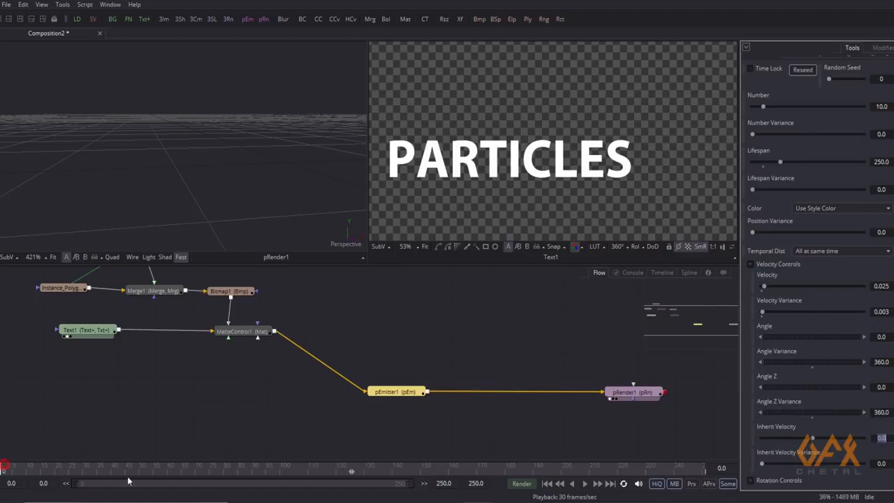
left_click(585, 483)
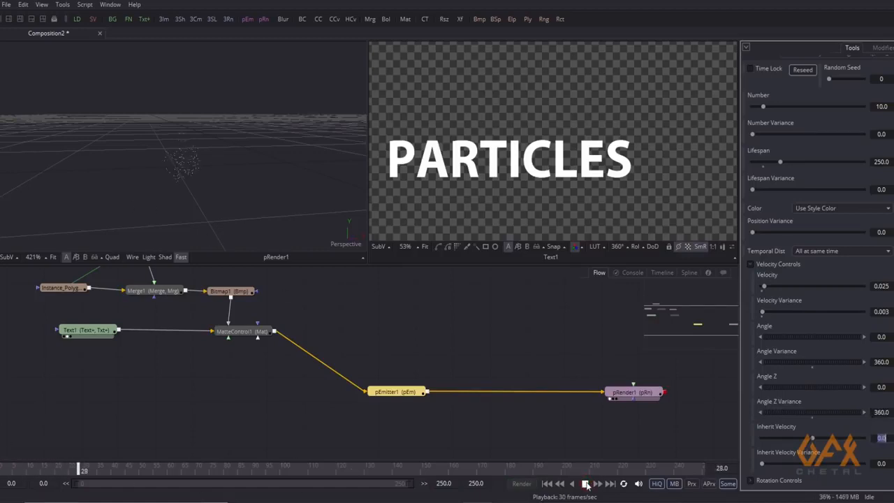
left_click_drag(160, 155, 125, 178)
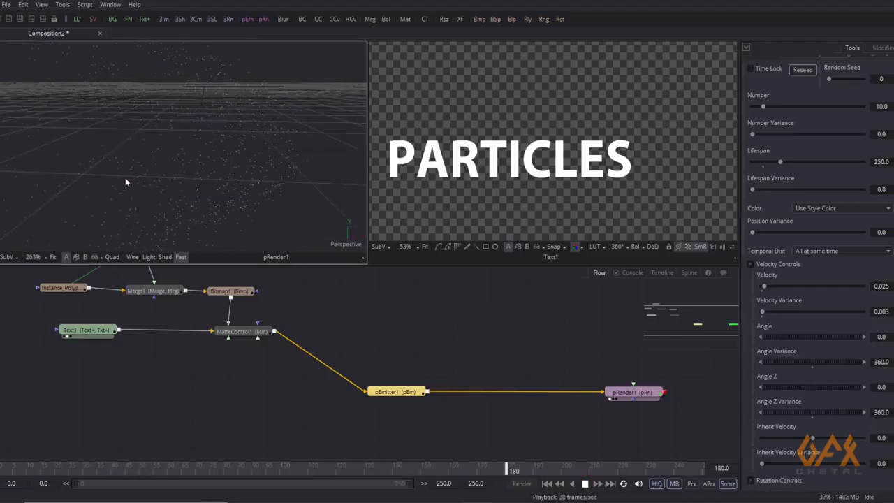
left_click(586, 483)
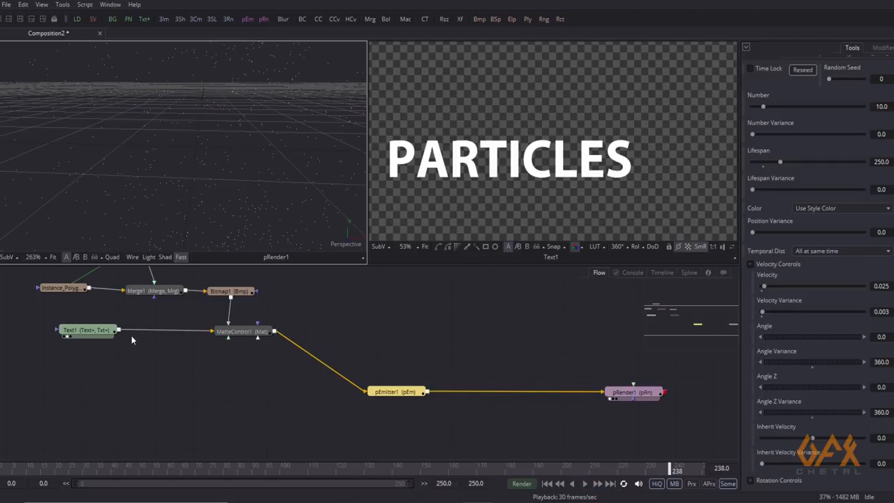
left_click_drag(172, 186, 201, 159)
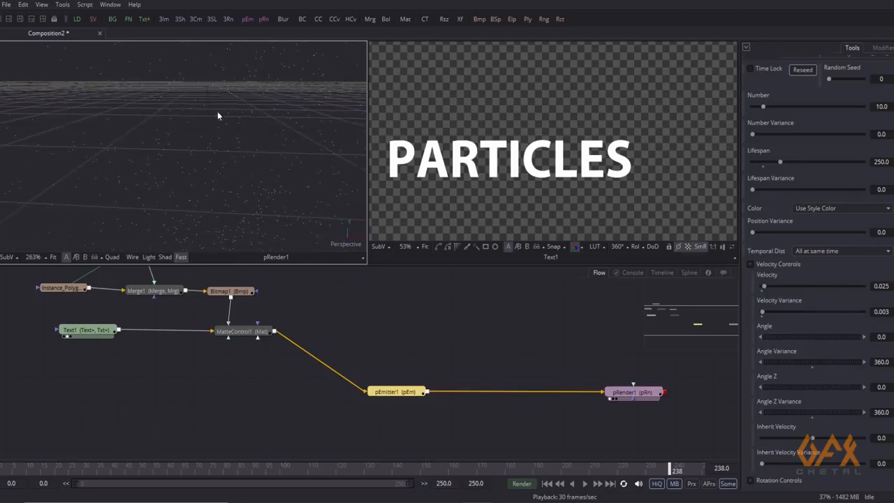
Add a separate Text+ node above the emitter in the flow and show it in the second viewer
left_click_drag(398, 345, 312, 363)
left_click(337, 342)
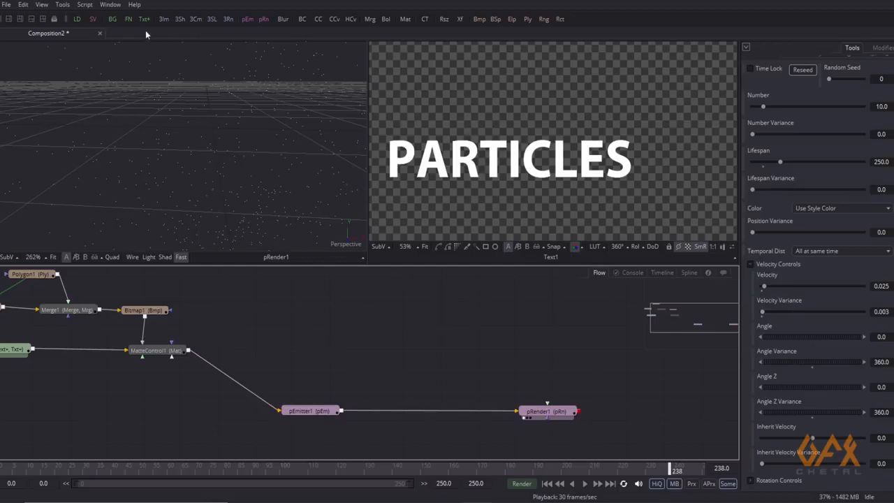
left_click_drag(144, 21, 377, 320)
key("2")
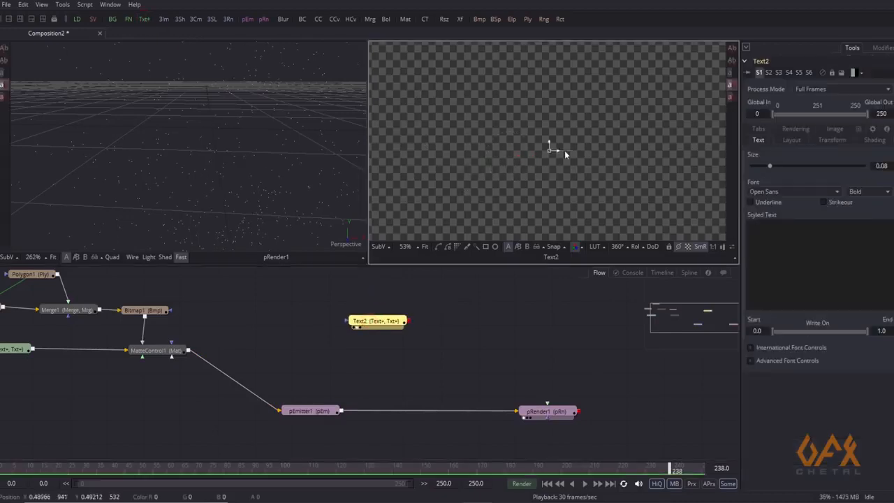
scroll(561, 150, "down", 2)
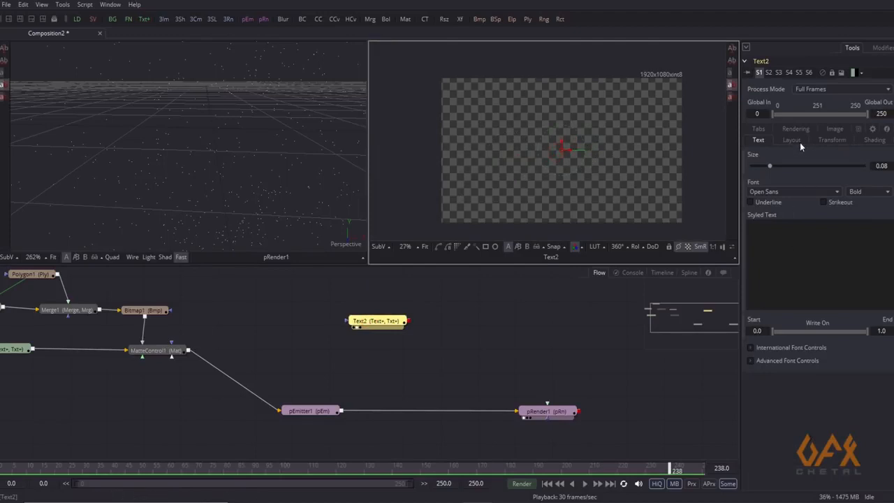
Set Text2's image width and height to 300 each
left_click(833, 130)
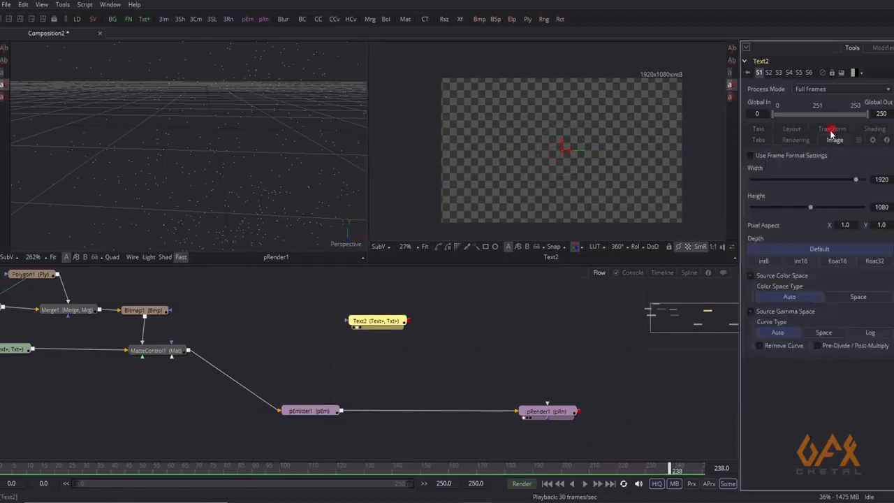
left_click(883, 178)
type("300")
key("Tab")
type("300")
key("Tab")
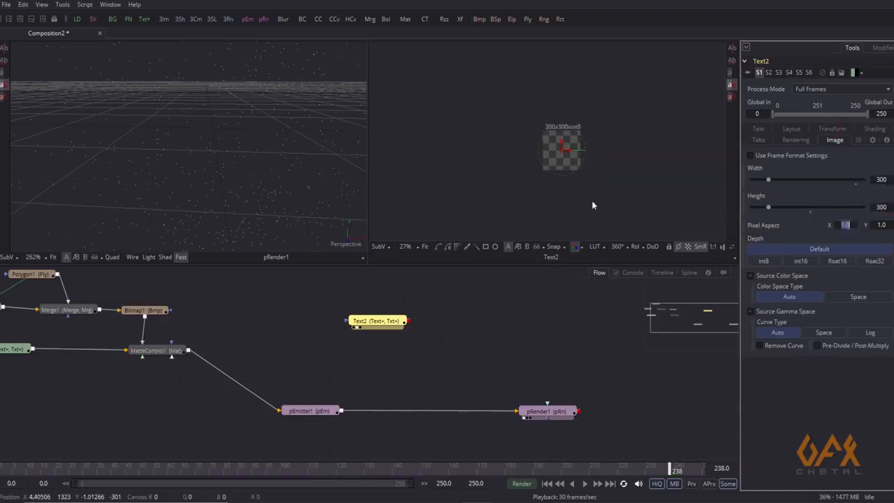
left_click_drag(536, 173, 661, 174)
left_click_drag(602, 140, 561, 183)
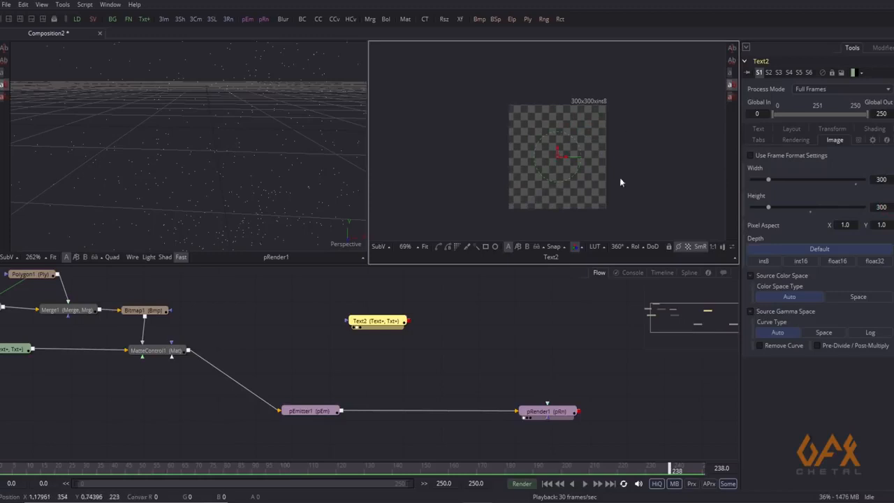
Enter the letter B as Text2's styled text at size 0.8, and move the node directly above pEmitter1
left_click(758, 132)
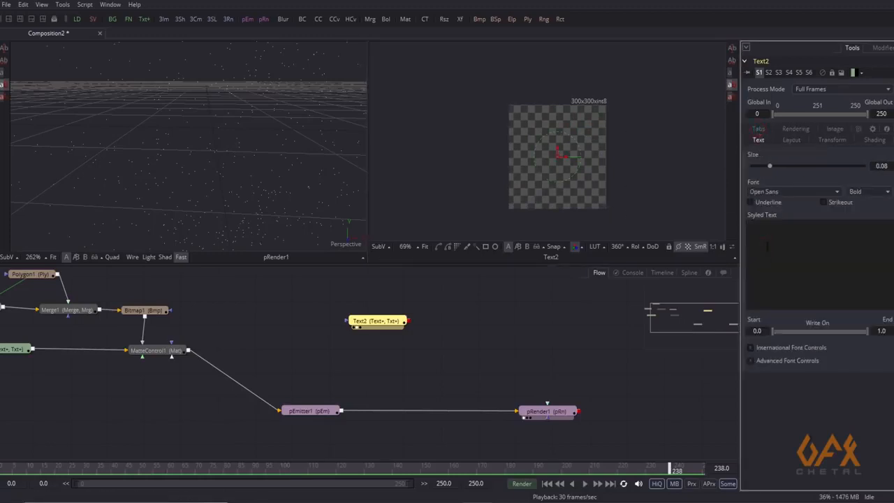
type("B")
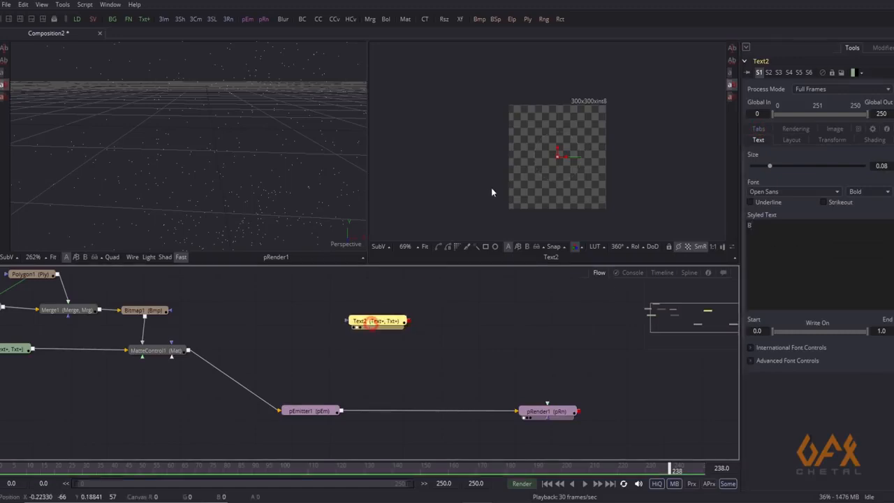
left_click(555, 177)
scroll(555, 173, "up", 3)
left_click_drag(769, 166, 880, 167)
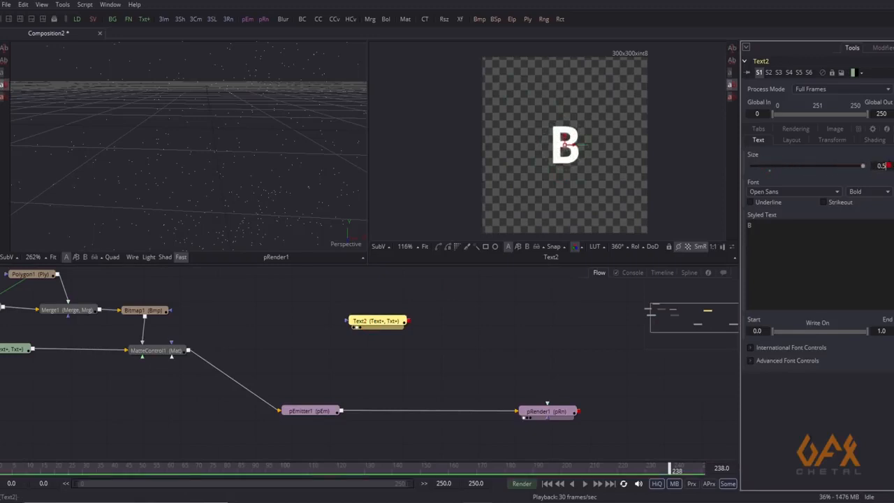
left_click(881, 166)
type("0.8")
key("Return")
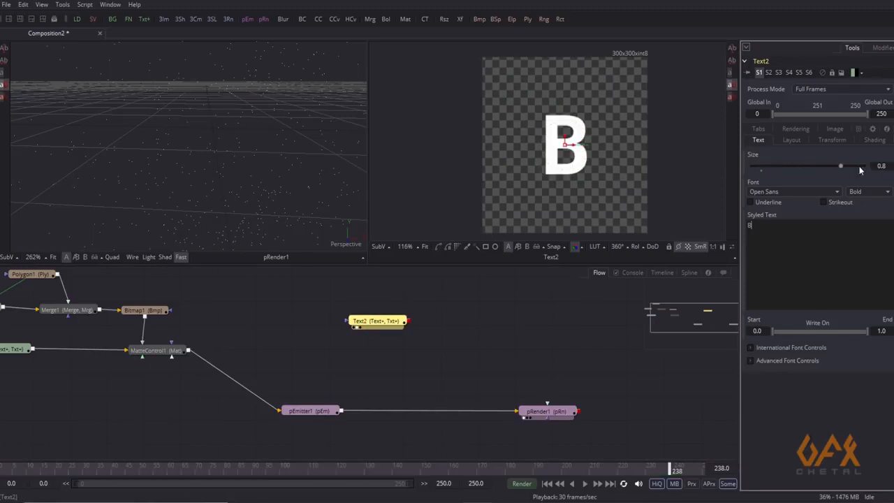
scroll(572, 151, "up", 4)
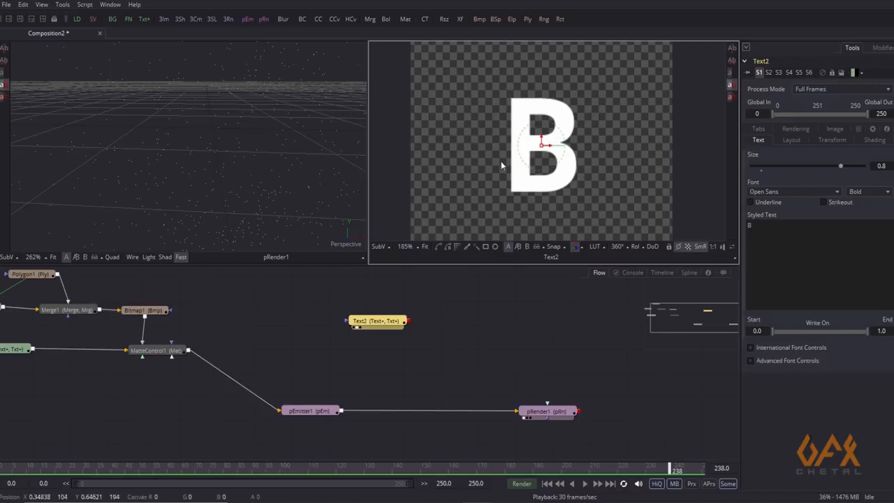
left_click_drag(376, 324, 305, 320)
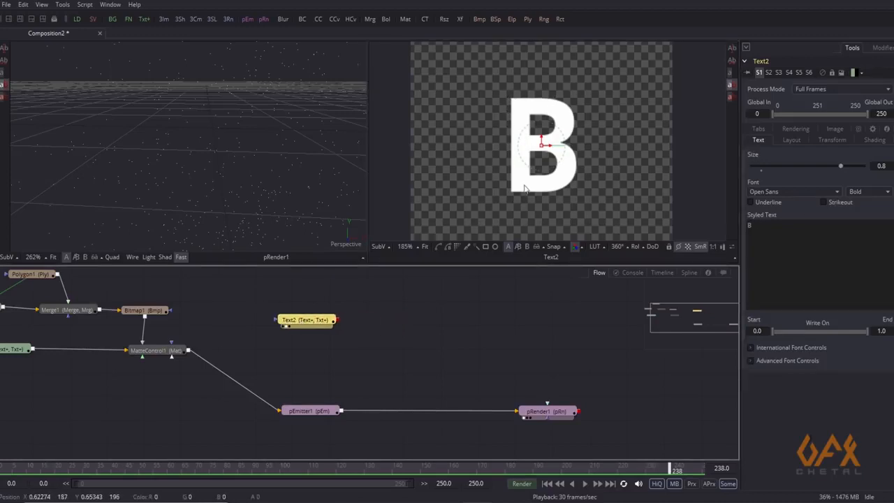
Change pEmitter1's particle style to Bitmap and locate its new style input in the flow
left_click(314, 412)
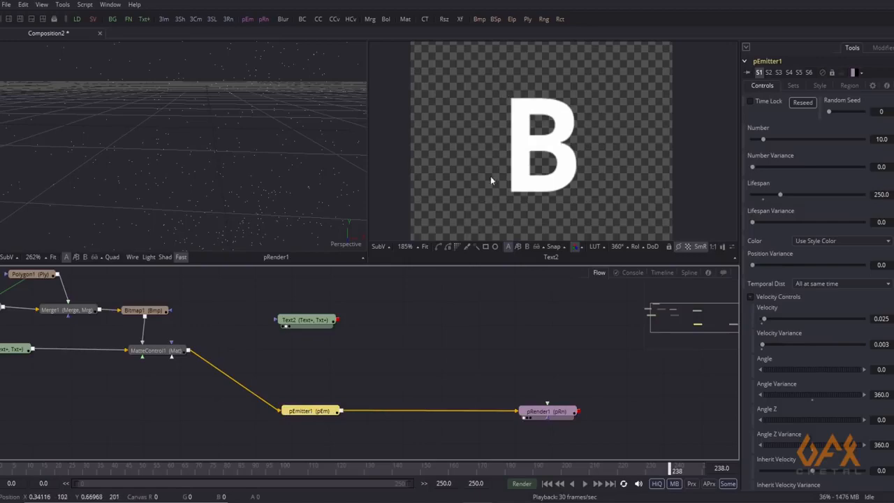
left_click_drag(232, 112, 251, 152)
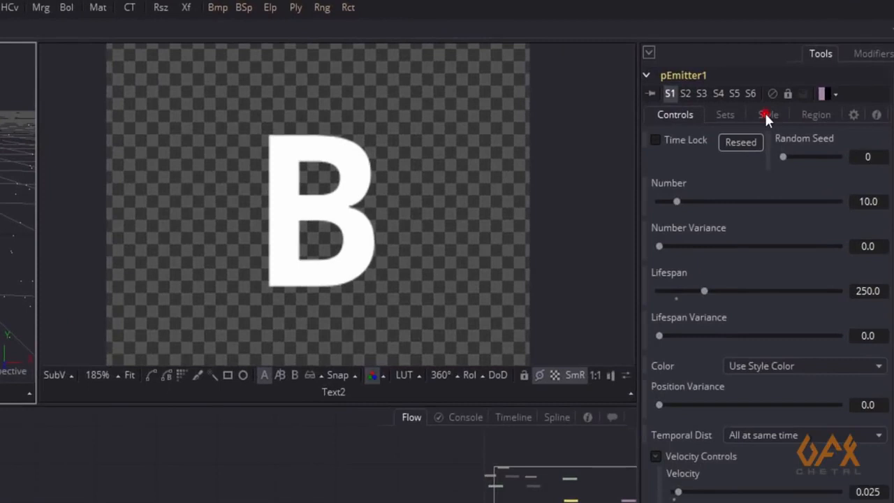
left_click(766, 116)
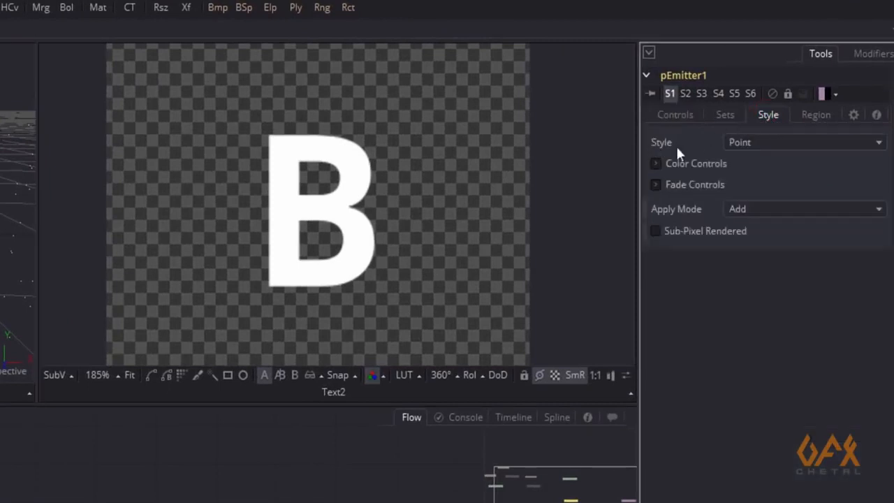
left_click(746, 142)
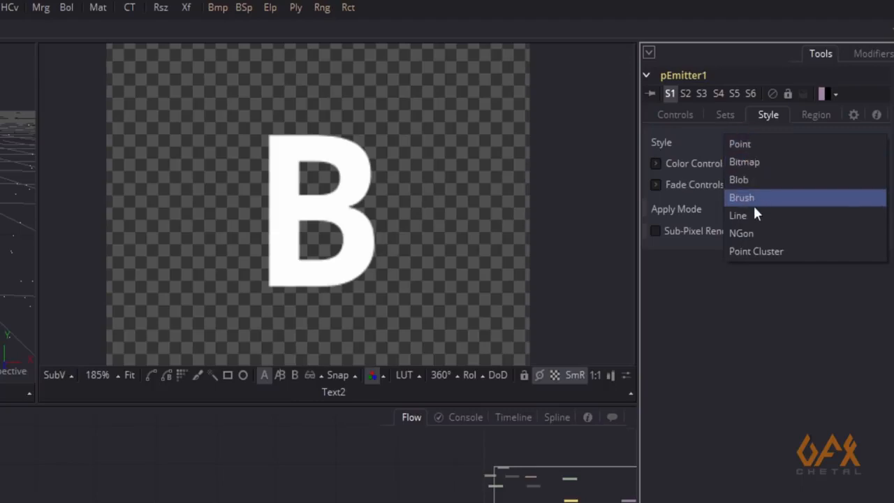
left_click(752, 164)
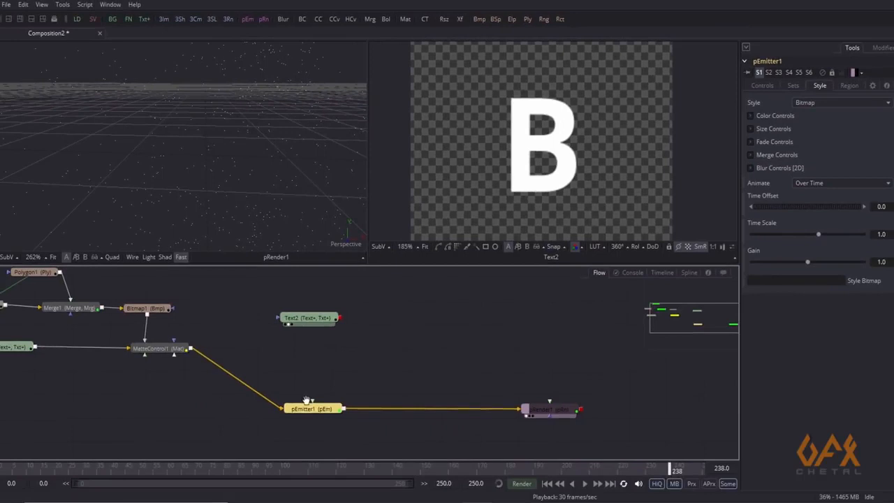
scroll(307, 400, "up", 3)
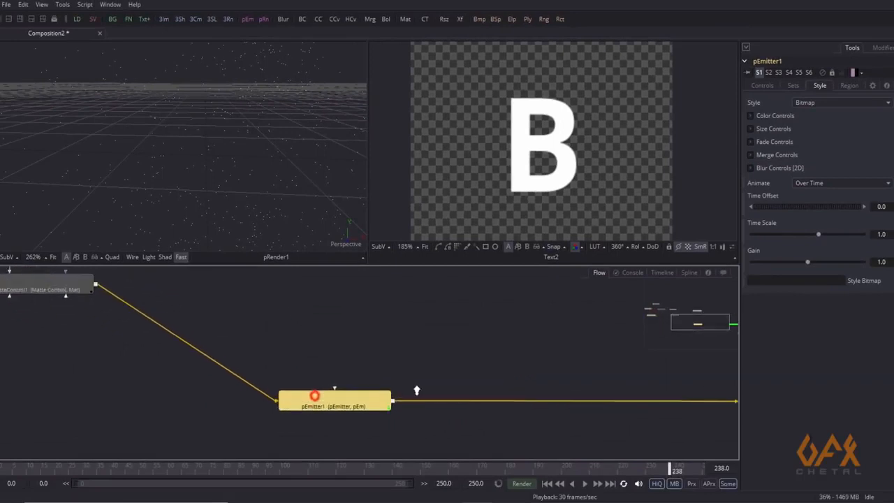
scroll(321, 389, "down", 4)
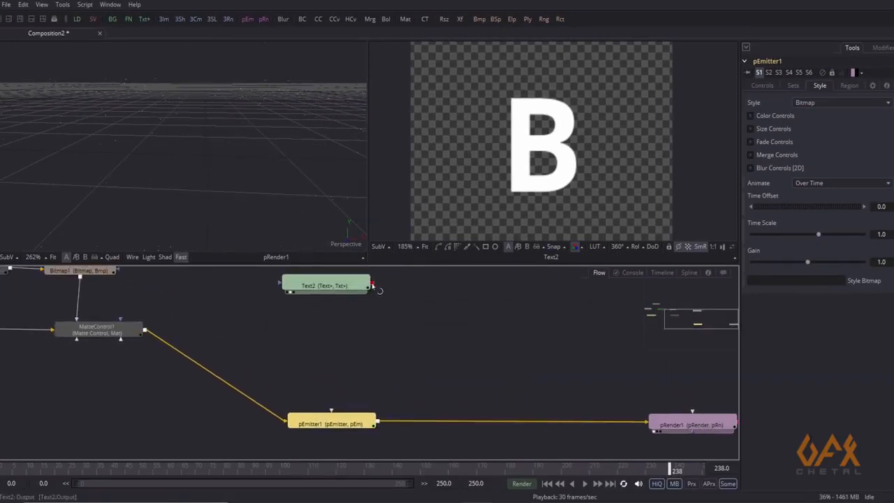
Connect the Text2 output to pEmitter1's Style Bitmap input and preview the particle animation from frame 0
left_click_drag(336, 395, 332, 414)
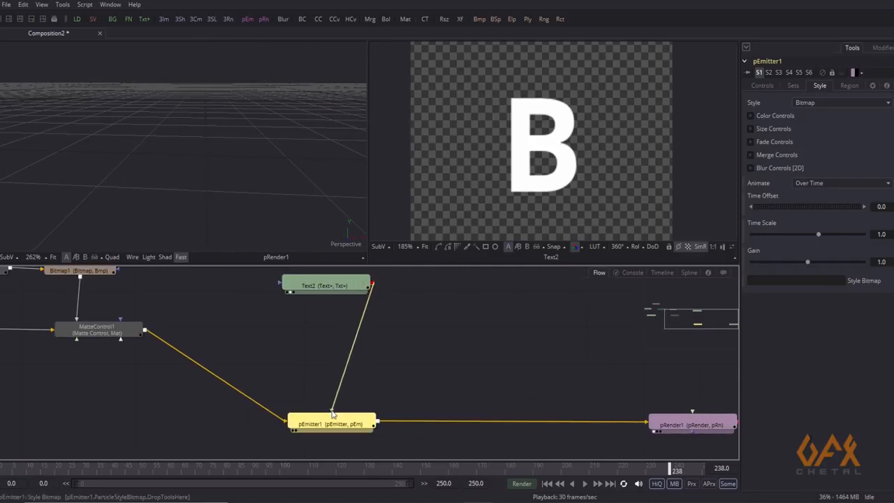
left_click_drag(331, 413, 332, 414)
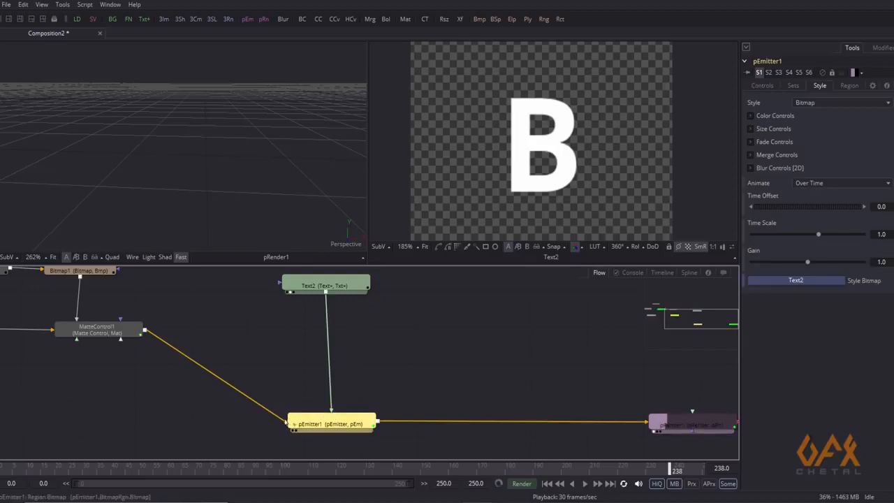
left_click_drag(21, 471, 3, 471)
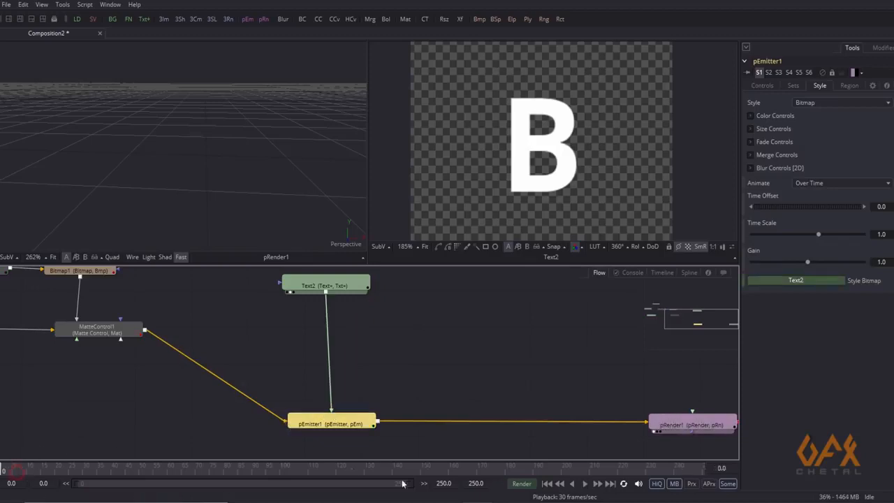
left_click(583, 484)
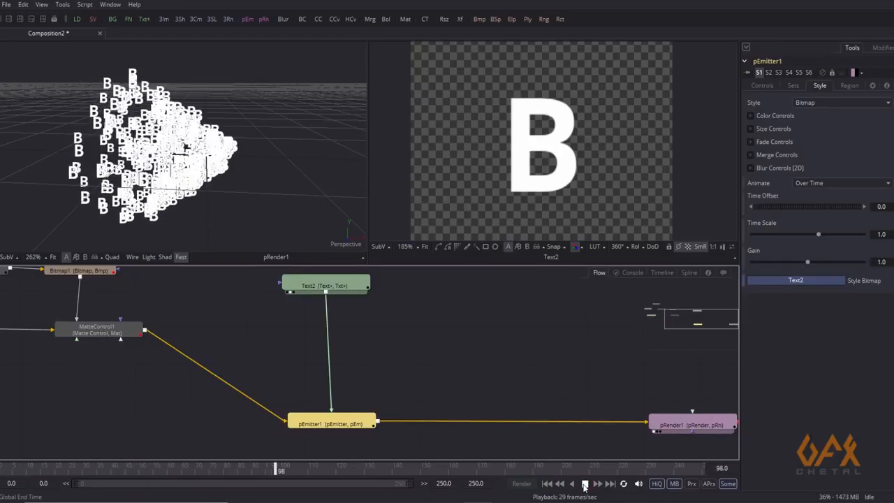
left_click(584, 484)
Turn off Always Face Camera in pEmitter1's rotation controls
left_click_drag(255, 171, 255, 119)
left_click_drag(112, 129, 154, 149)
scroll(133, 170, "up", 2)
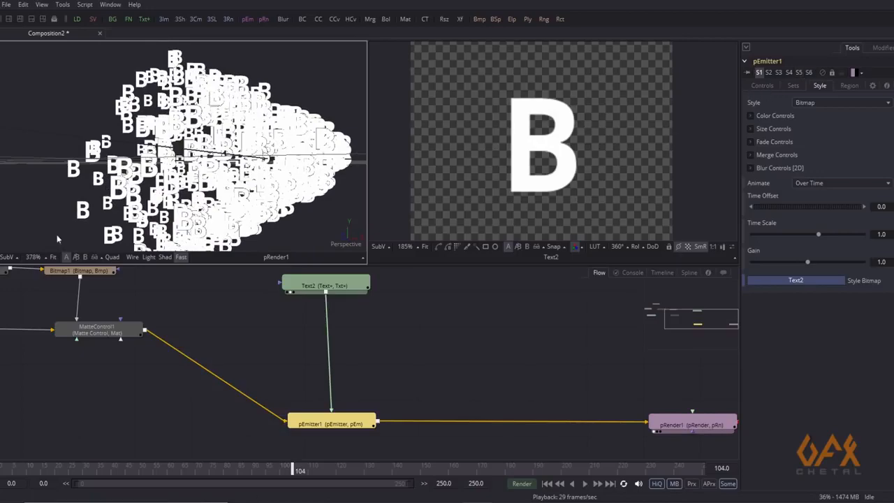
left_click_drag(119, 152, 217, 143)
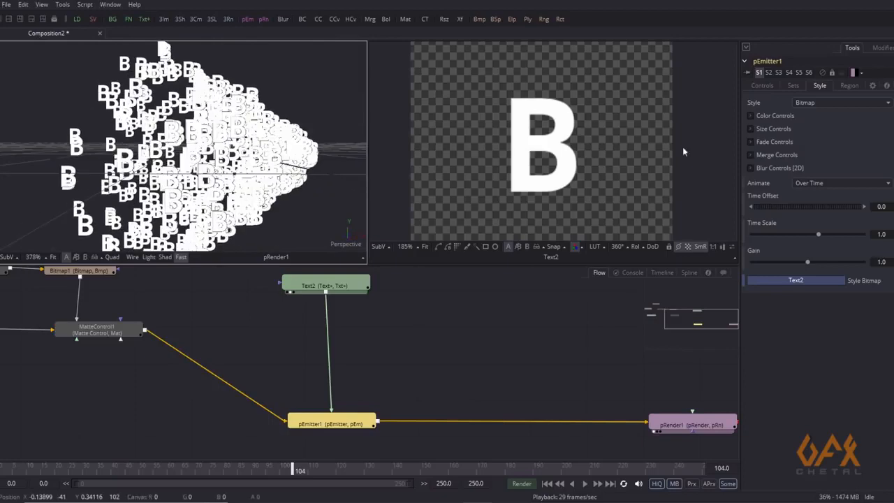
left_click(760, 86)
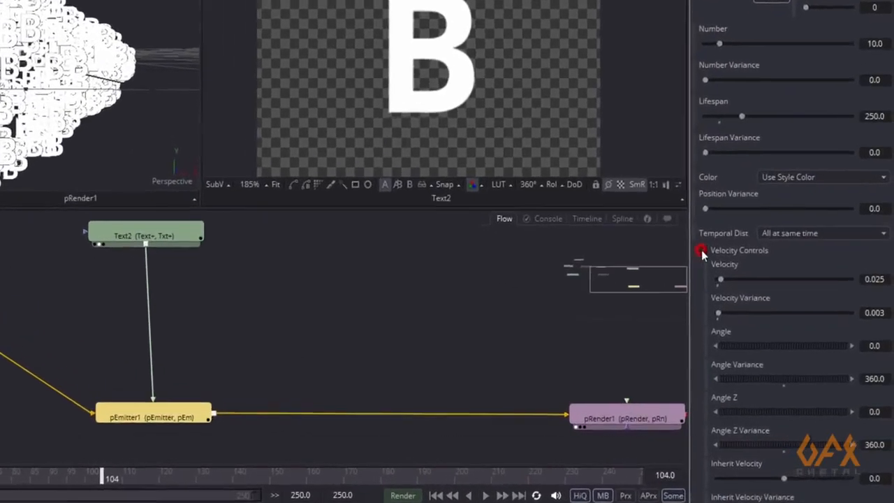
left_click(749, 296)
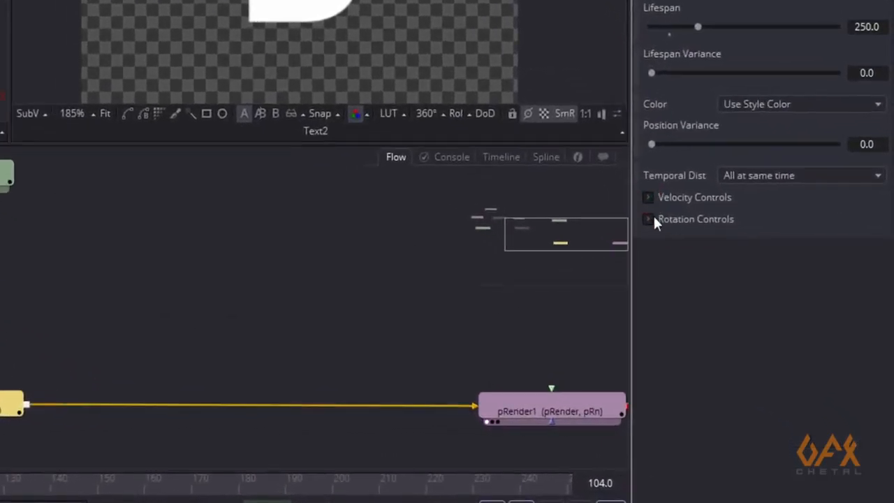
left_click(648, 219)
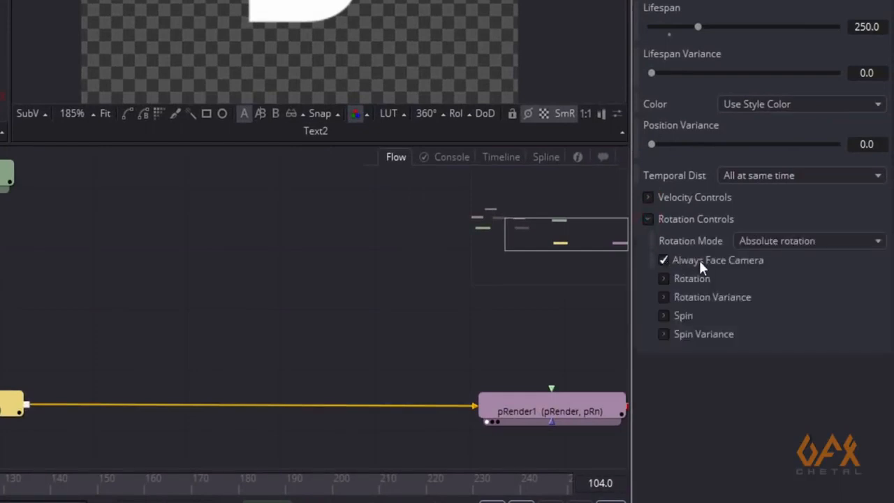
left_click(663, 260)
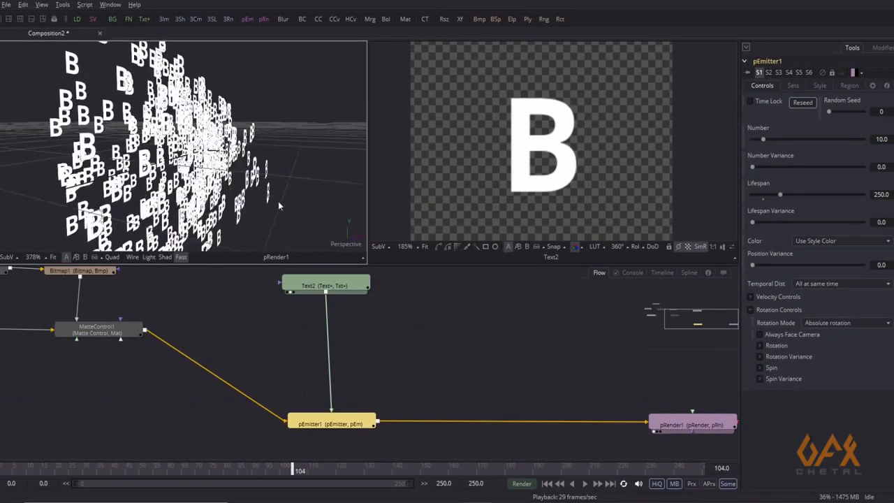
Set pEmitter1's spin variance to 10 on the X, Y and Z axes
left_click_drag(193, 200, 288, 207)
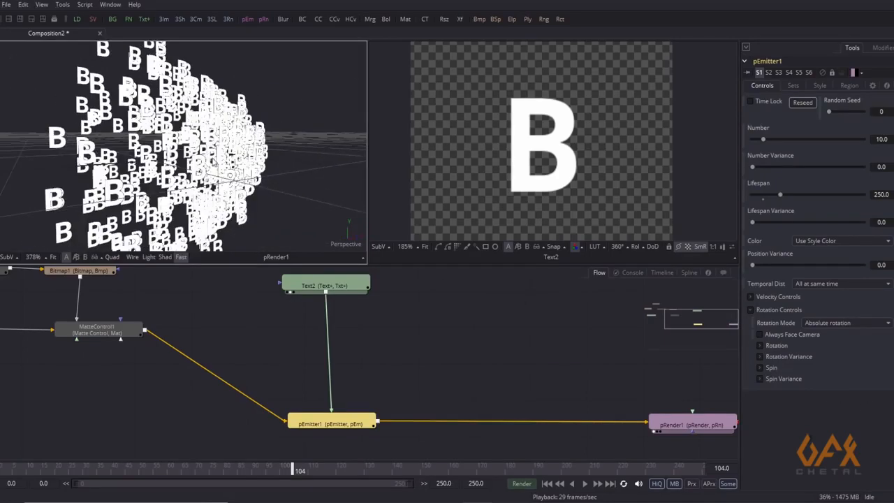
left_click_drag(214, 162, 134, 166)
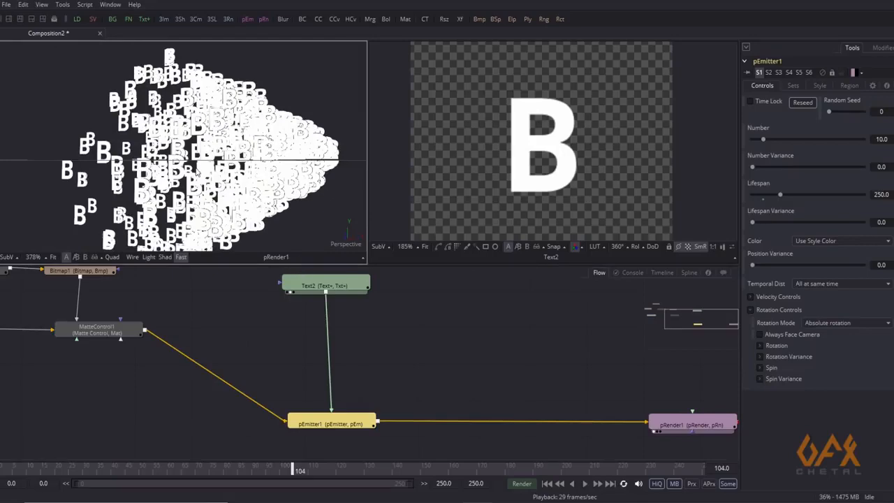
left_click_drag(198, 172, 159, 181)
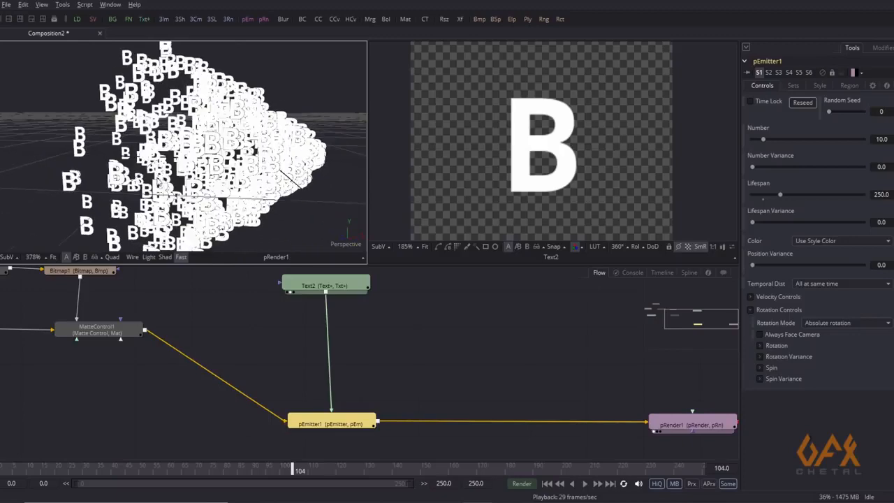
left_click_drag(59, 120, 126, 133)
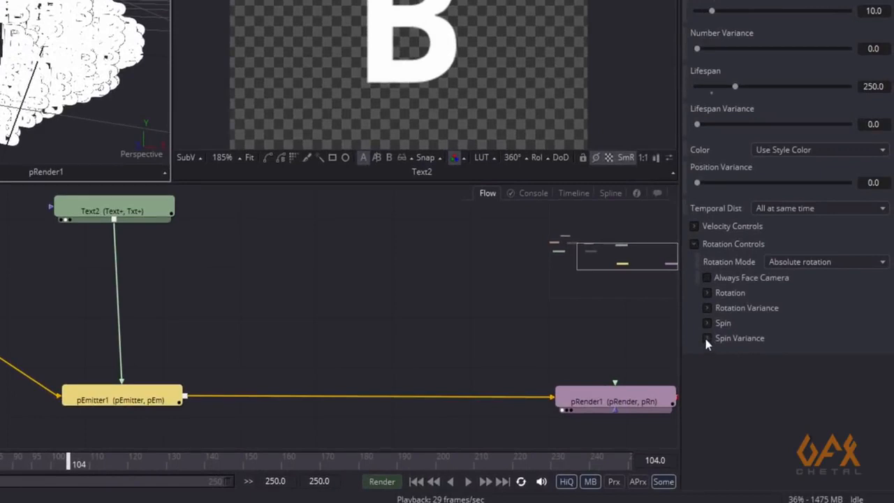
left_click(707, 339)
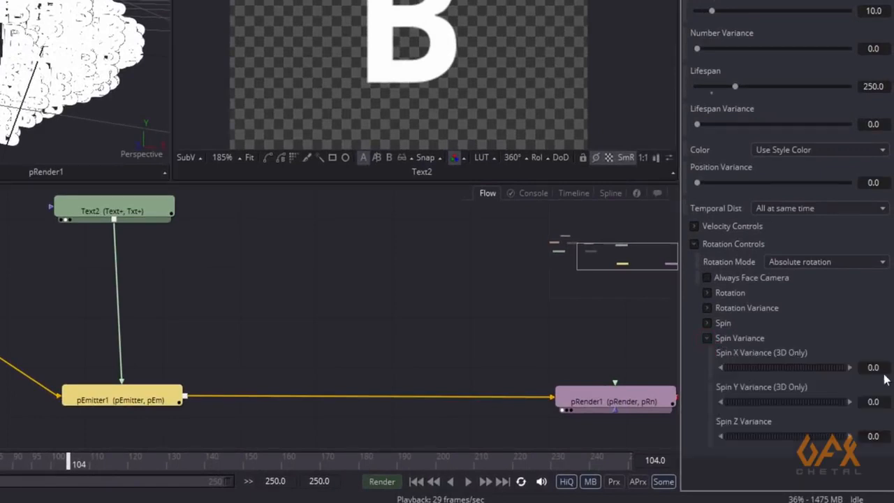
left_click(879, 368)
type("10")
key("Tab")
type("1")
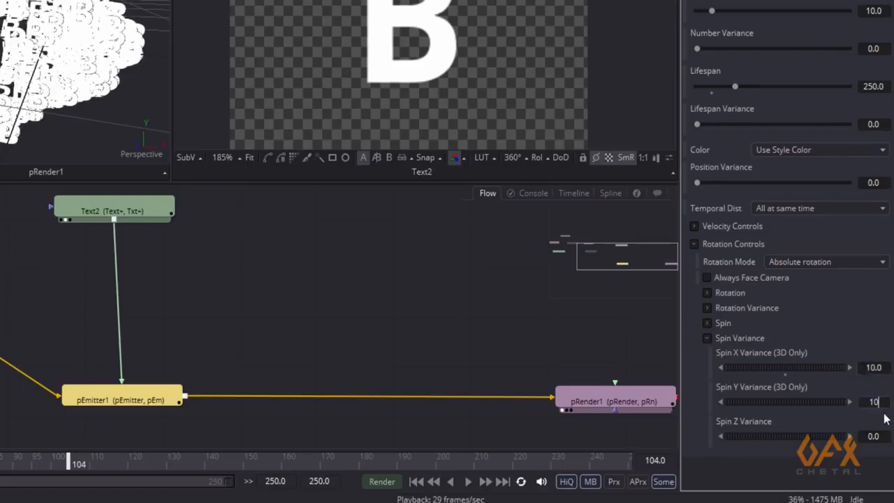
type("0")
key("Tab")
type("10")
key("Return")
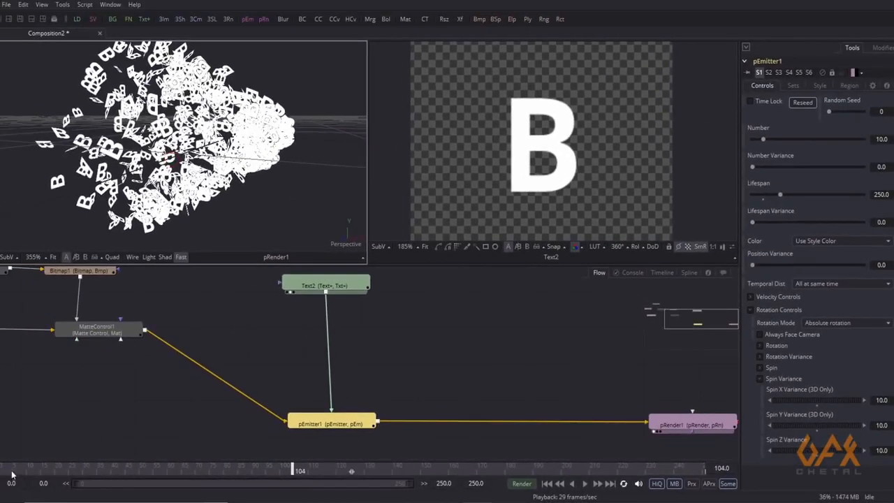
Play the particle animation from frame 0 and examine the spinning letters from another angle
left_click_drag(12, 474, 5, 470)
left_click(584, 483)
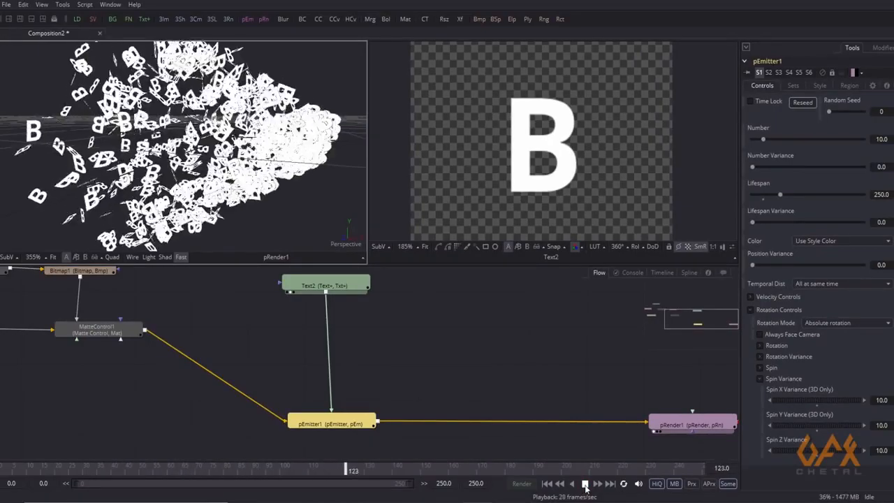
left_click(584, 484)
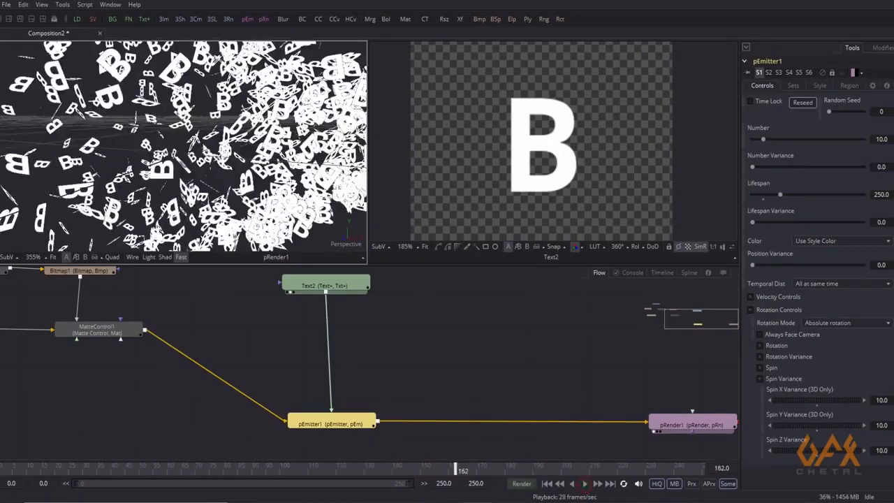
scroll(194, 140, "down", 5)
left_click_drag(195, 181, 321, 177)
scroll(321, 177, "up", 2)
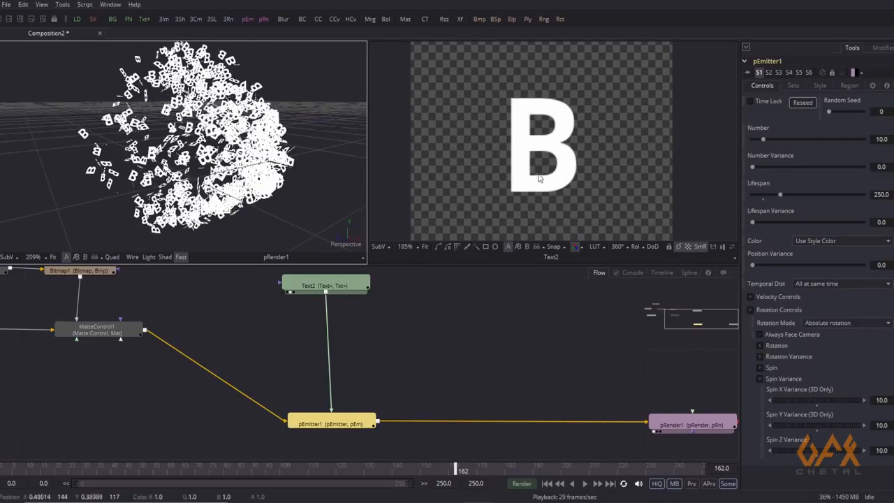
Align the Text2 node above pEmitter1 and add a TextScramble modifier to Text2's Styled Text
left_click_drag(308, 284, 312, 303)
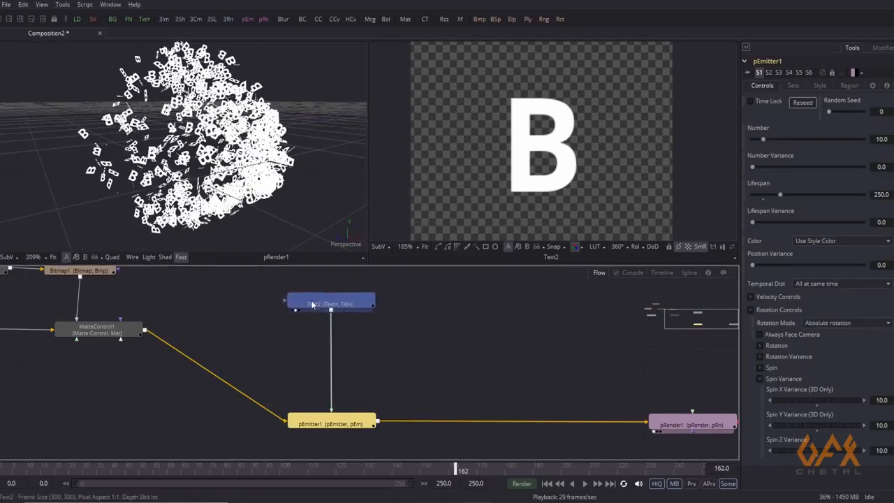
left_click_drag(183, 175, 227, 186)
scroll(241, 194, "up", 2)
scroll(241, 193, "up", 2)
scroll(227, 186, "down", 3)
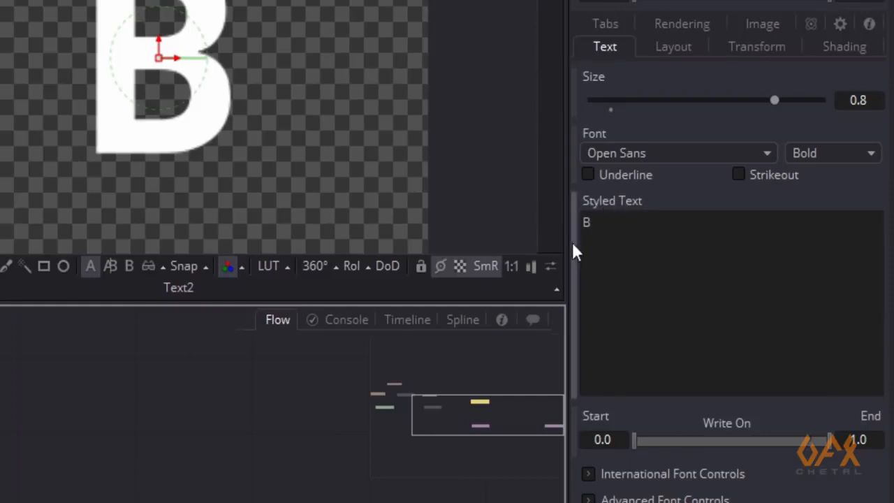
right_click(627, 204)
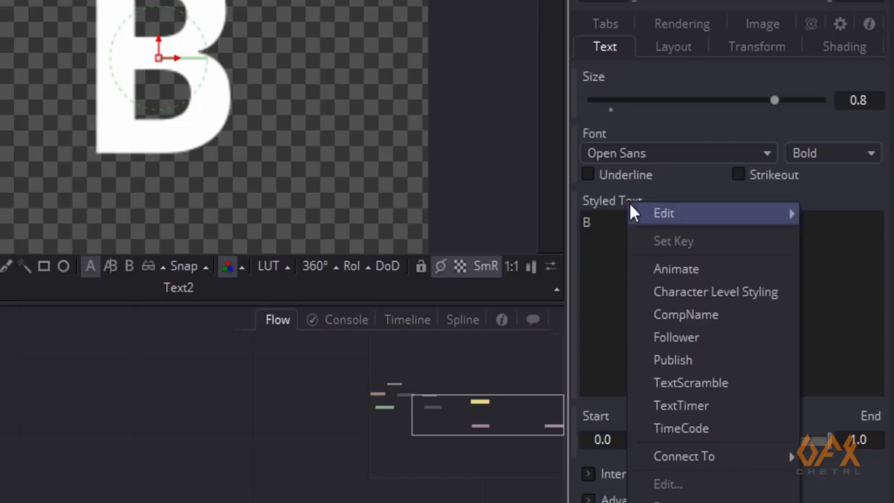
left_click(671, 385)
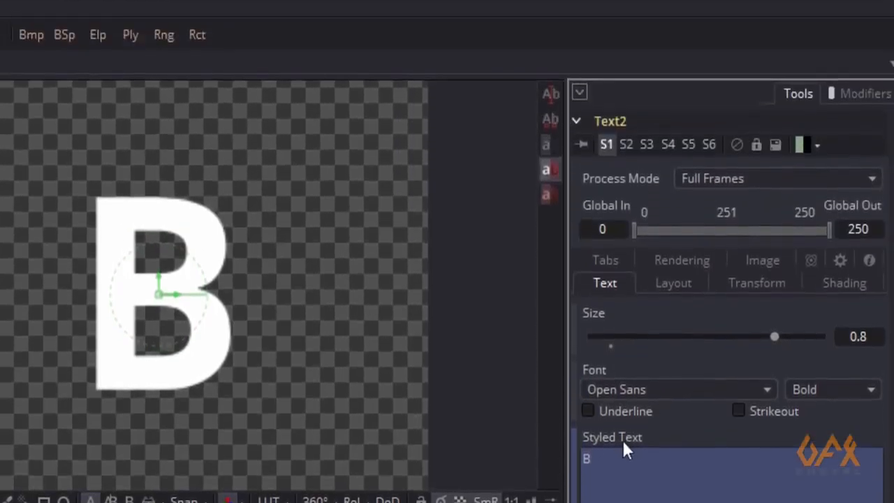
Set the Randomness of the TextScramble modifier on Text2 to 1.0
left_click(853, 94)
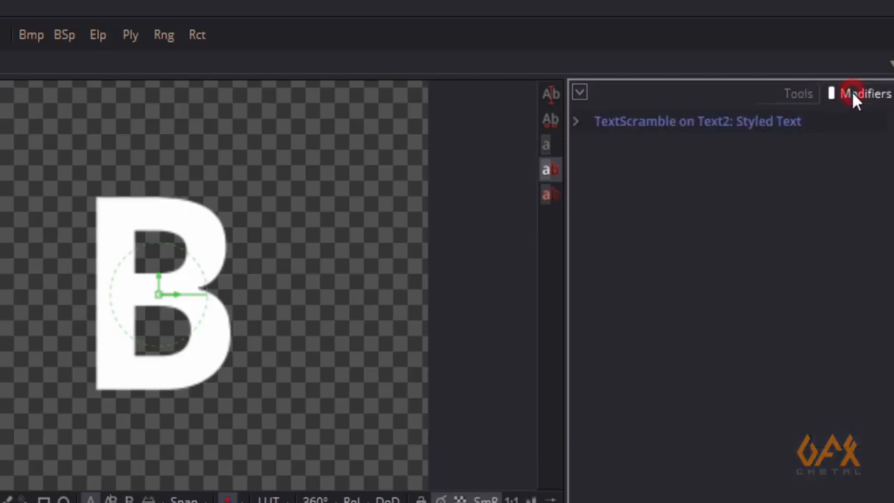
left_click(577, 122)
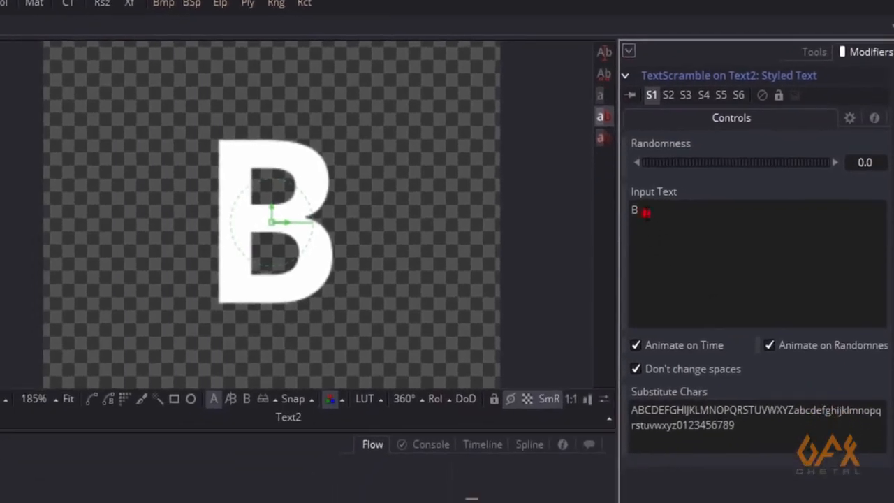
left_click_drag(646, 212, 627, 213)
left_click(866, 162)
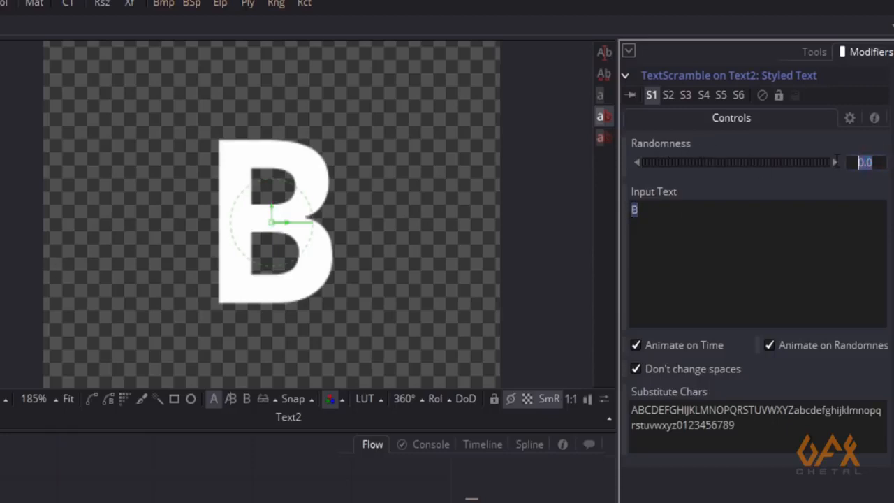
type("1")
key("Return")
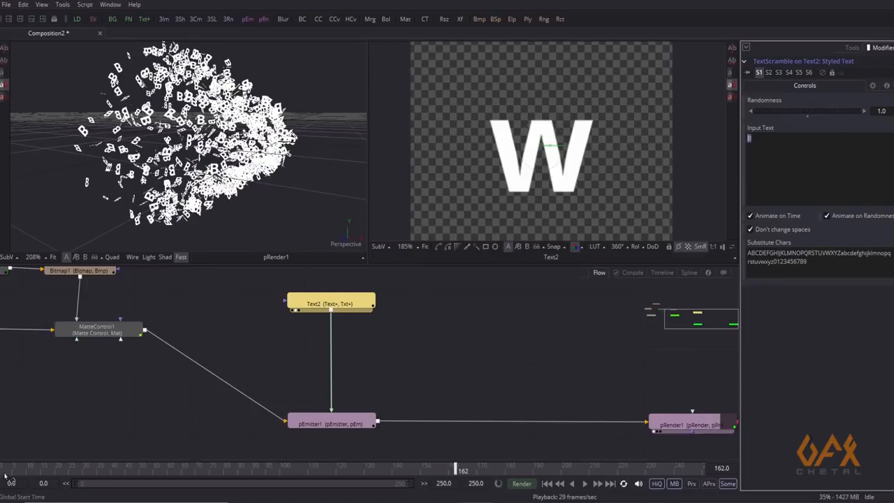
Show Text2 in the first viewer in place of pRender1 and play the scrambling text from frame 0
left_click(4, 470)
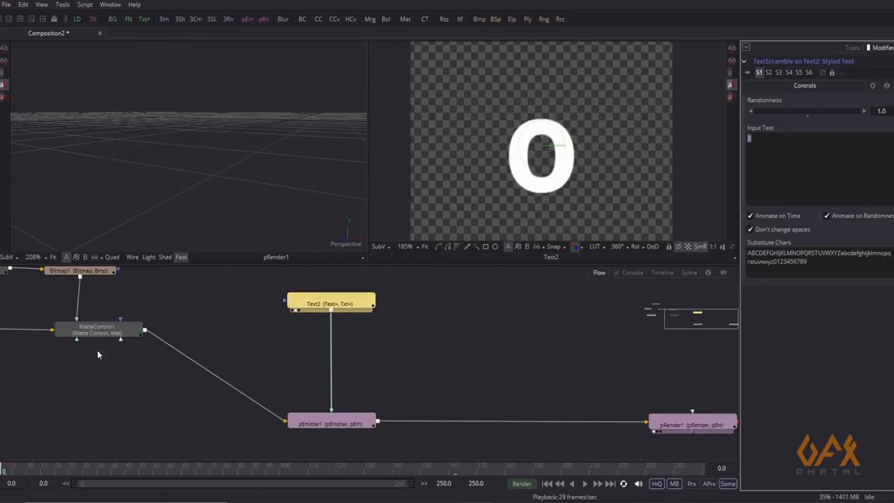
key("1")
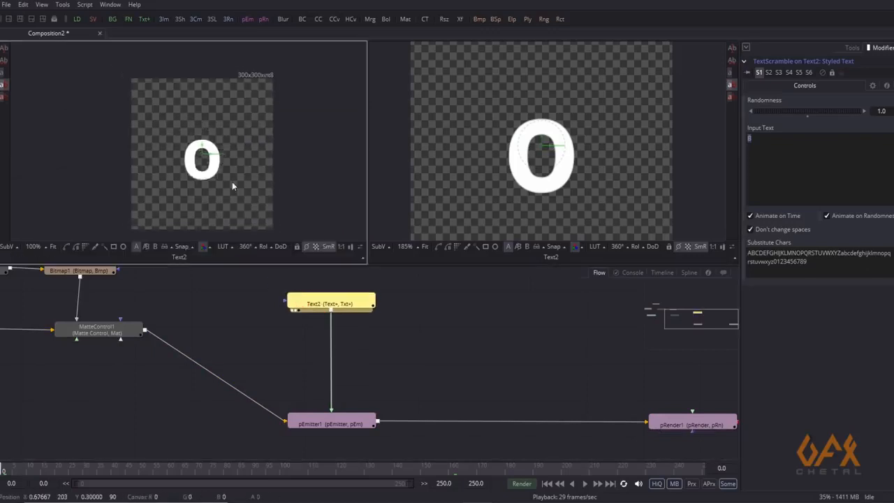
left_click(585, 485)
left_click(585, 486)
left_click_drag(45, 469, 23, 471)
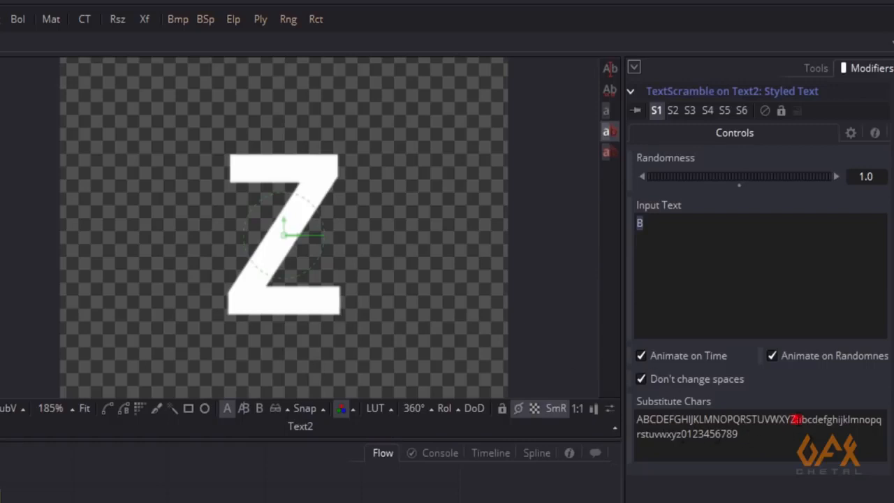
Remove the lowercase letters a to z from the TextScramble modifier's substitute characters
left_click_drag(794, 419, 880, 428)
left_click_drag(755, 438, 682, 433)
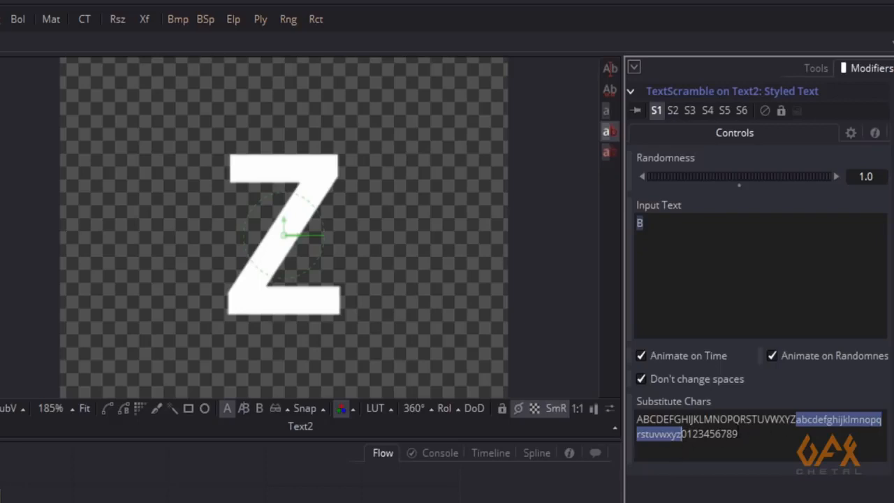
key("BackSpace")
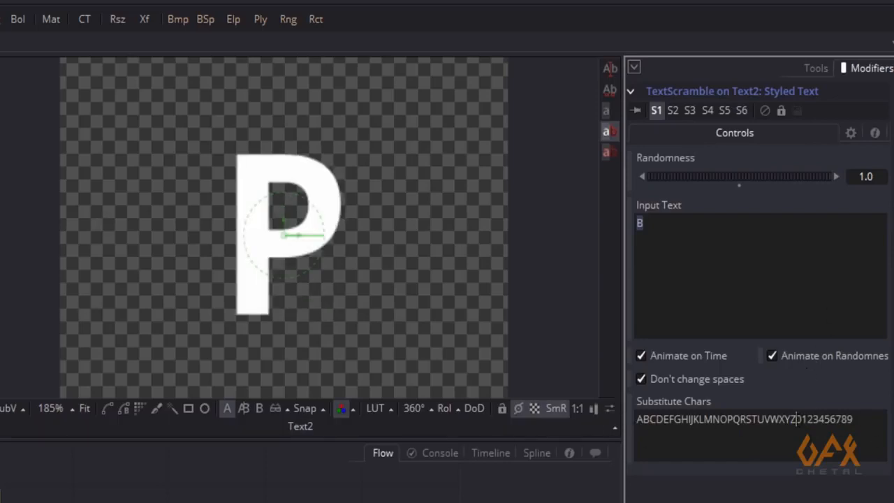
left_click_drag(795, 419, 627, 419)
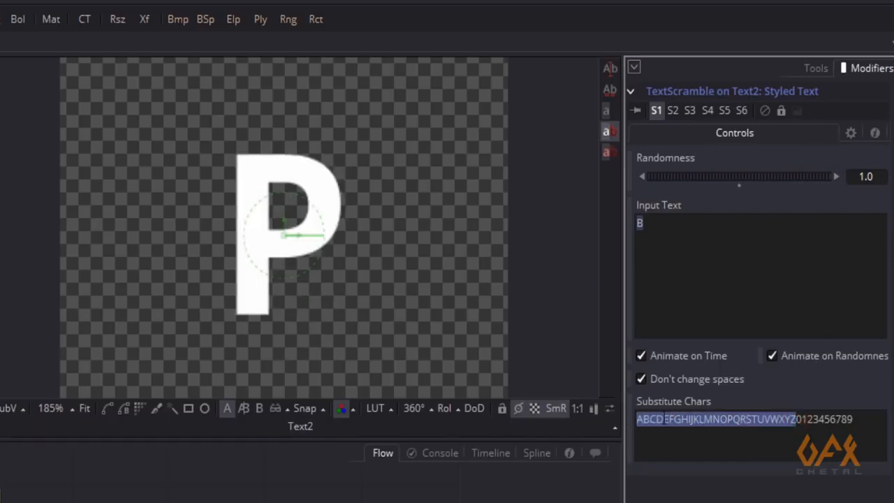
left_click_drag(856, 419, 796, 419)
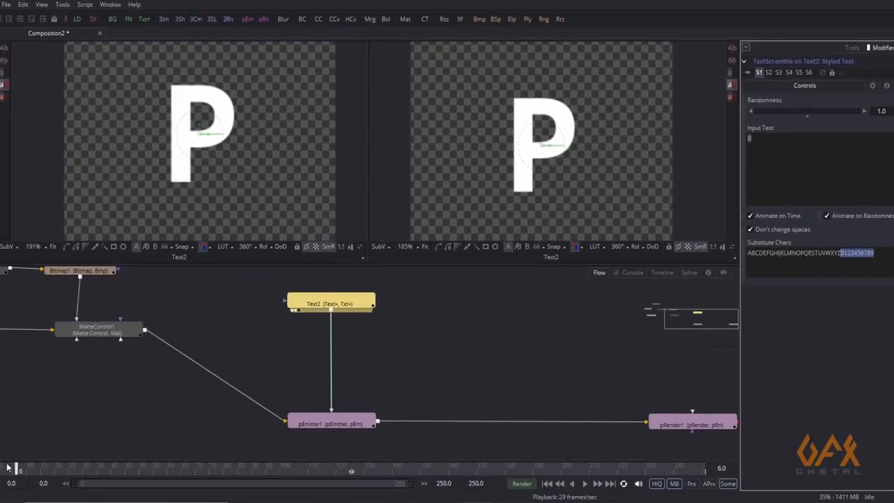
Show pRender1 in the first viewer in place of Text2, play the particles from frame 0 and stop at frame 98
mouse_move(17, 468)
left_mouse_down()
mouse_move(84, 468)
mouse_move(3, 469)
left_mouse_up()
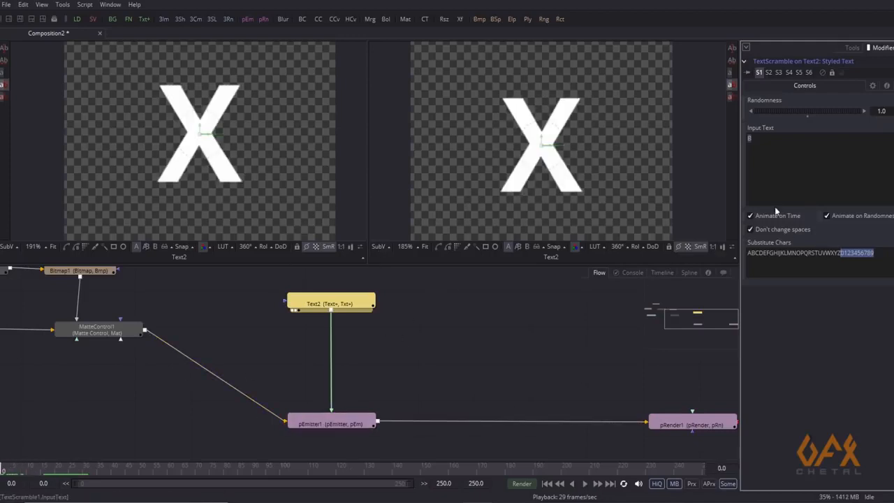
left_click_drag(308, 426, 218, 215)
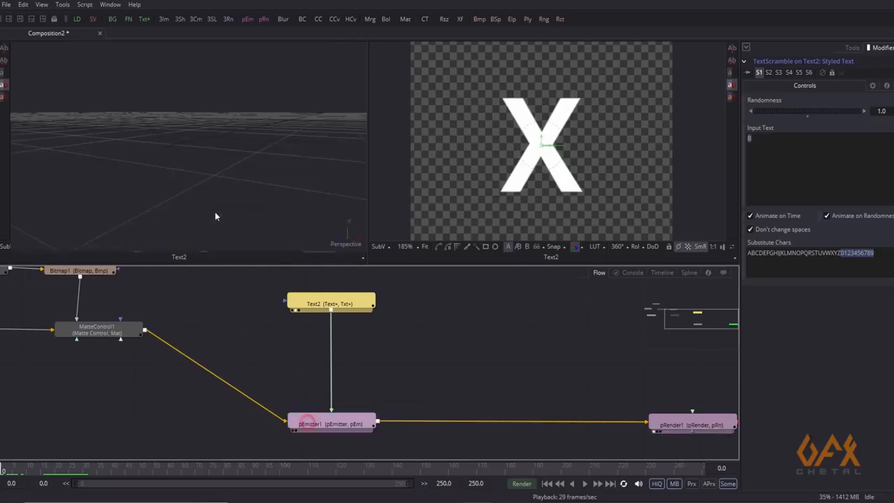
left_click(195, 193)
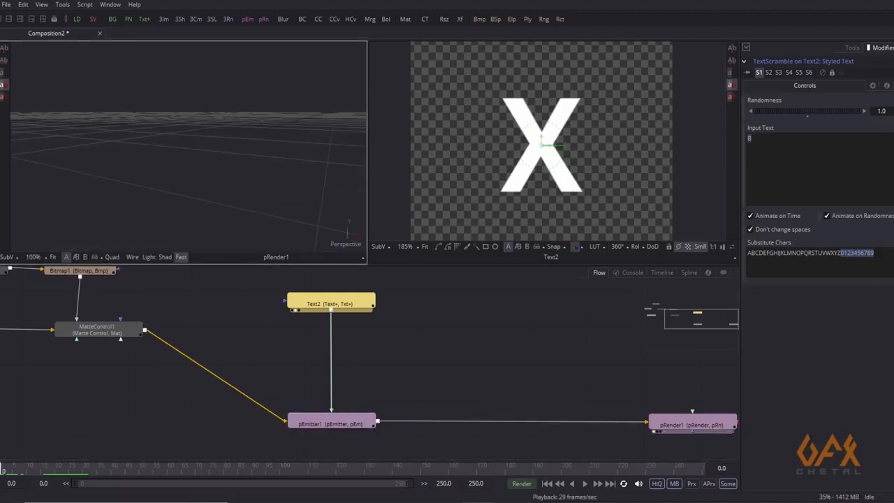
left_click(585, 484)
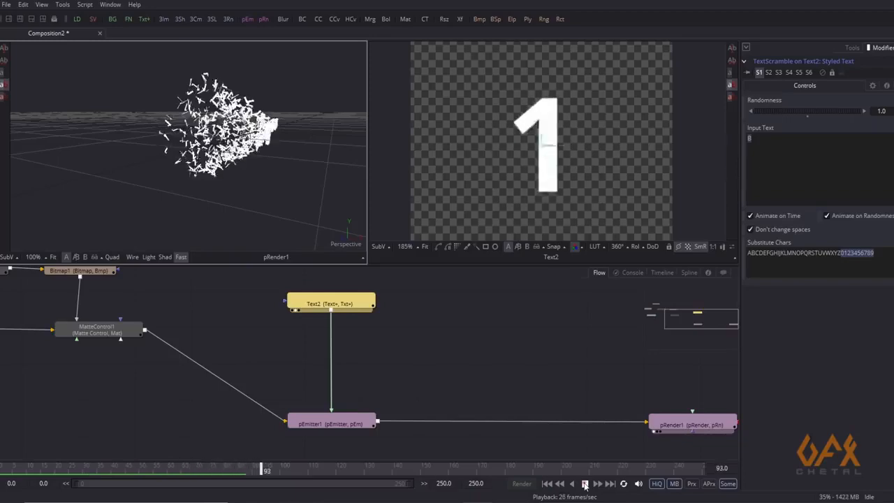
left_click(585, 483)
scroll(182, 136, "up", 5)
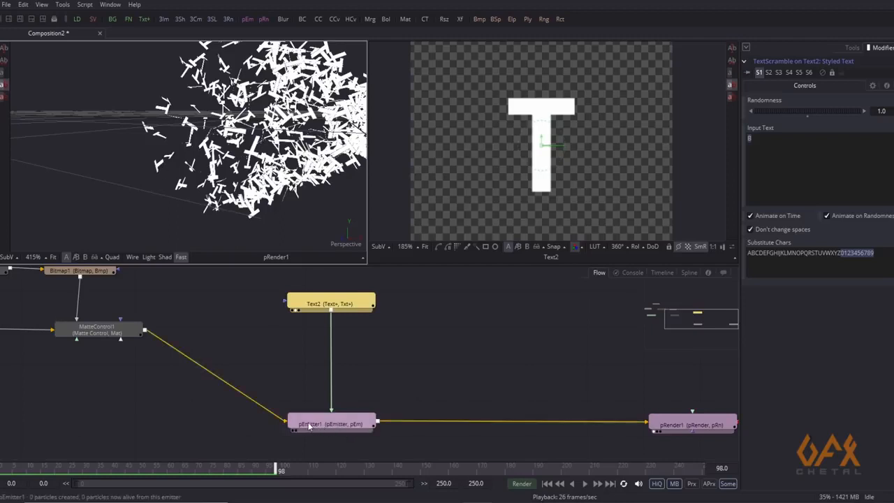
Set pEmitter1's bitmap style to animate by Particle Birth Time
left_click(295, 386)
left_click(313, 425)
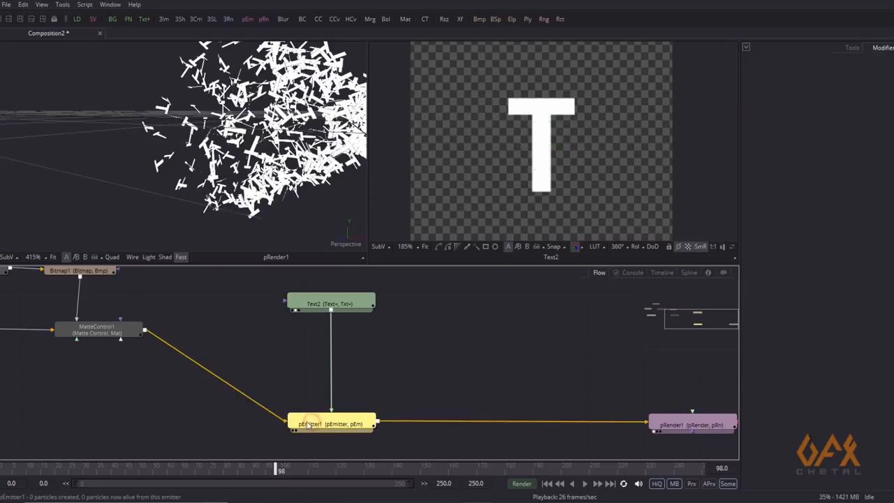
left_click(852, 47)
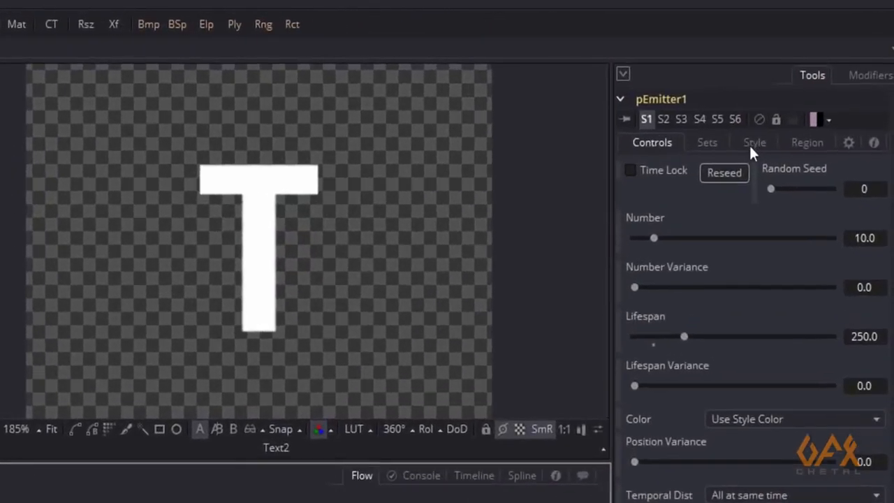
left_click(752, 148)
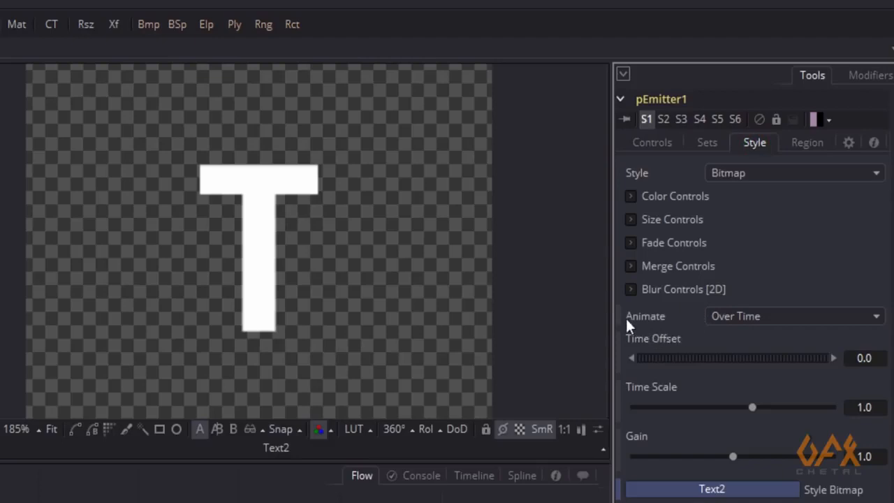
left_click(738, 316)
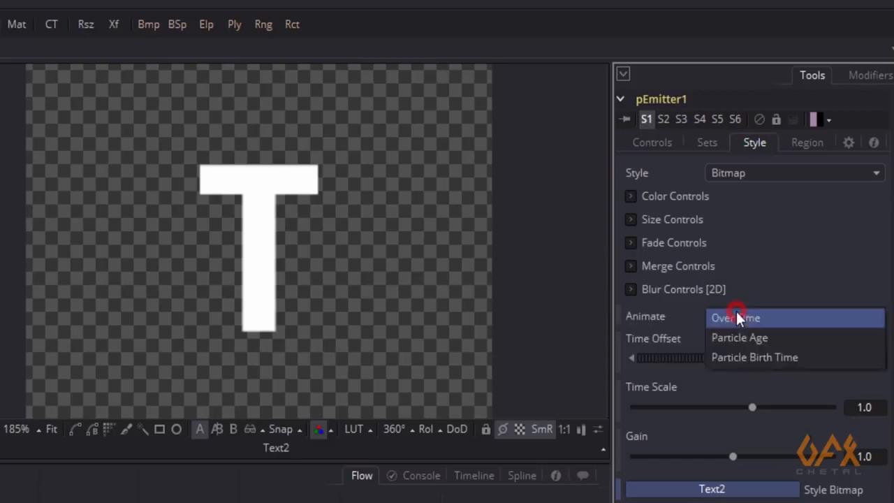
left_click(748, 358)
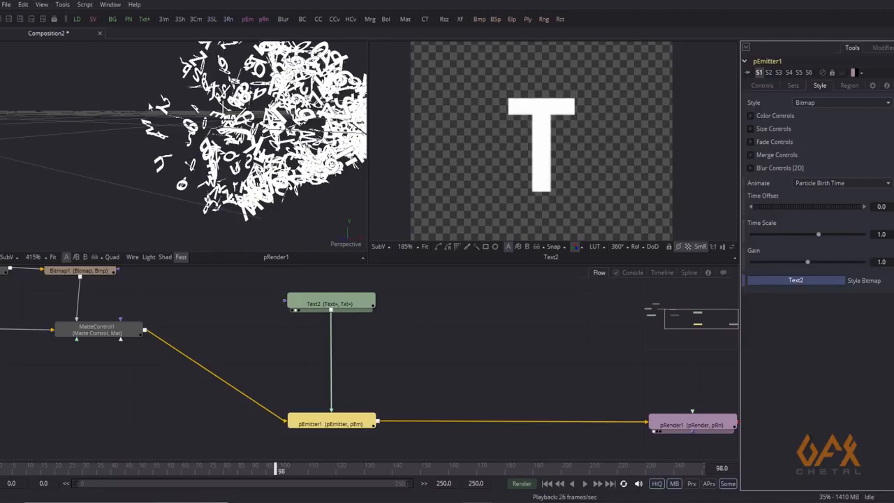
Play the character particles from the start of the timeline, stop playback and scrub to frame 89
left_click_drag(261, 107, 236, 123)
scroll(219, 126, "up", 2)
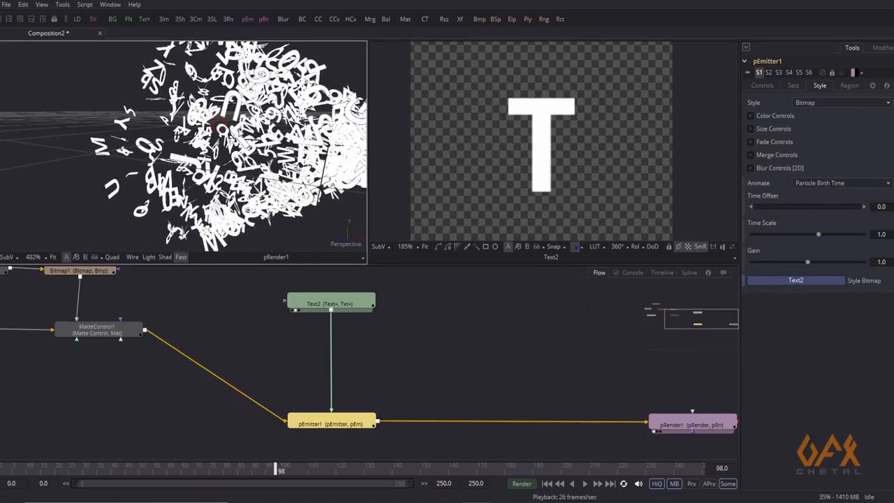
left_click(11, 470)
left_click(583, 484)
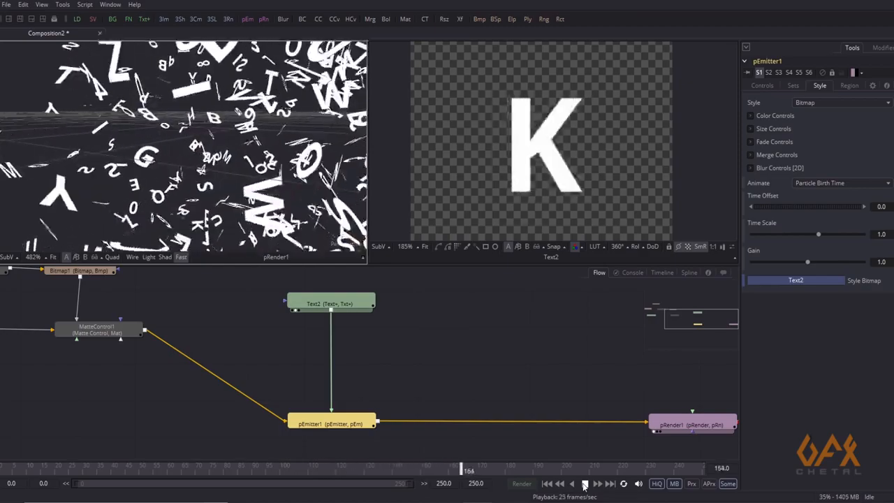
scroll(225, 174, "down", 5)
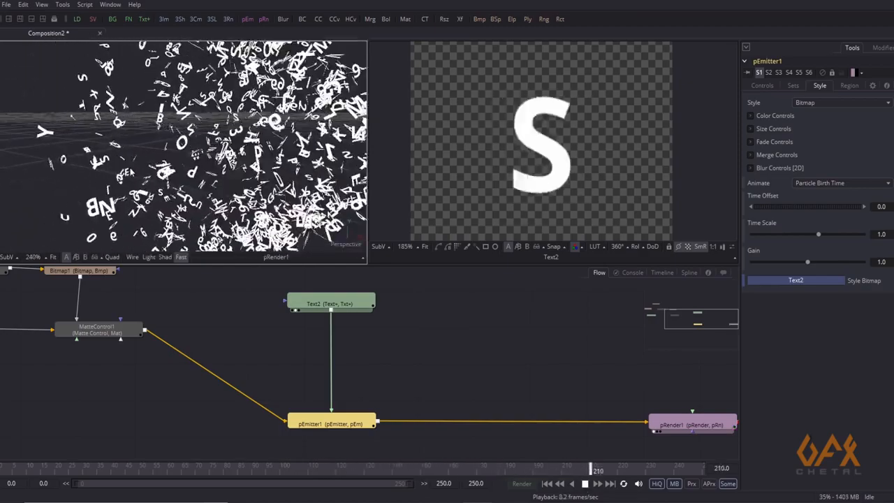
left_click_drag(123, 167, 78, 164)
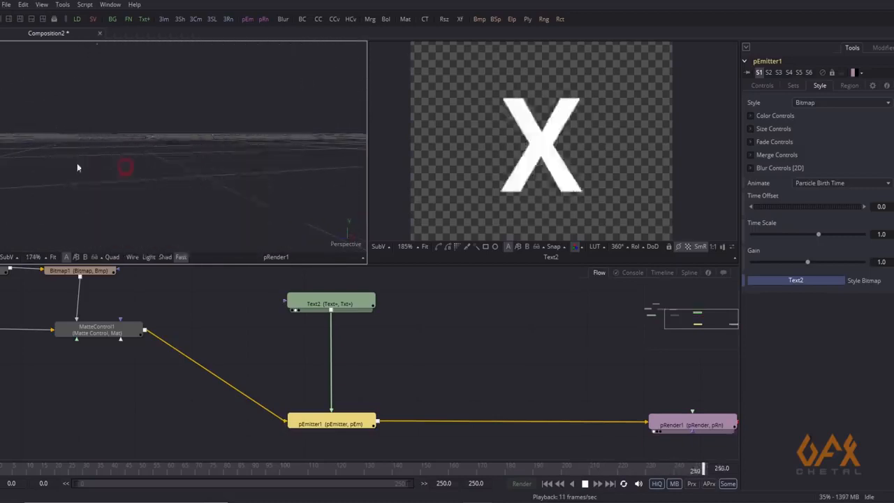
left_click(584, 483)
left_click(133, 471)
left_click_drag(135, 474, 252, 477)
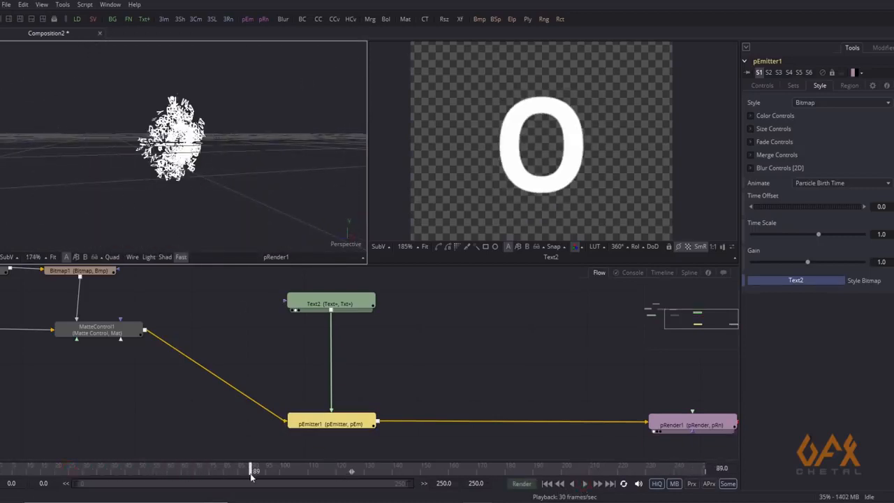
Set pEmitter1's particle Size to 0.04 and check the smaller characters at frame 57
left_click_drag(256, 355, 209, 330)
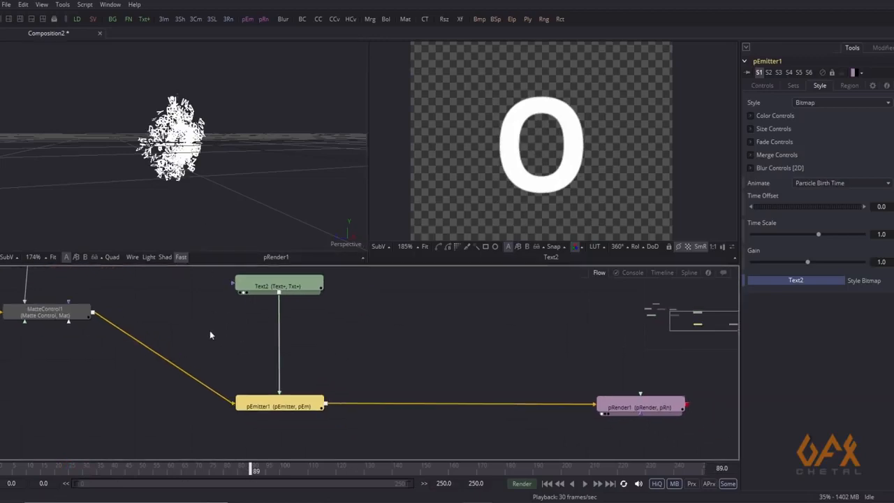
scroll(137, 122, "up", 8)
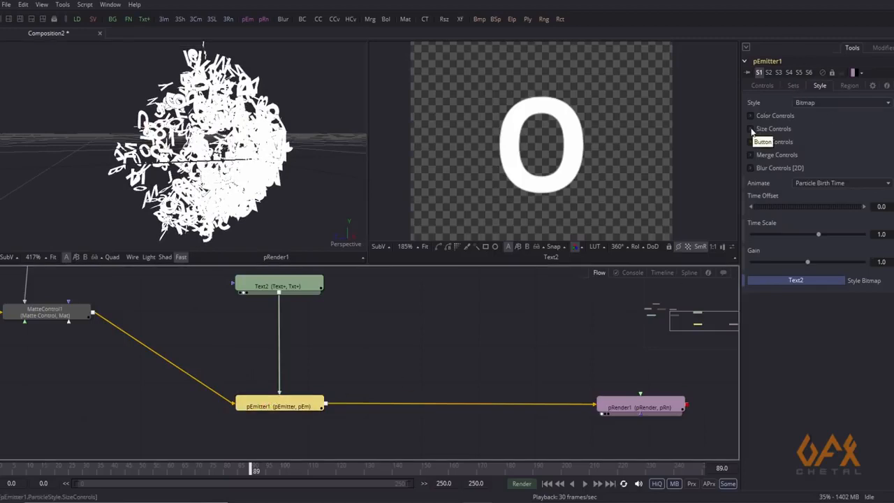
left_click(750, 130)
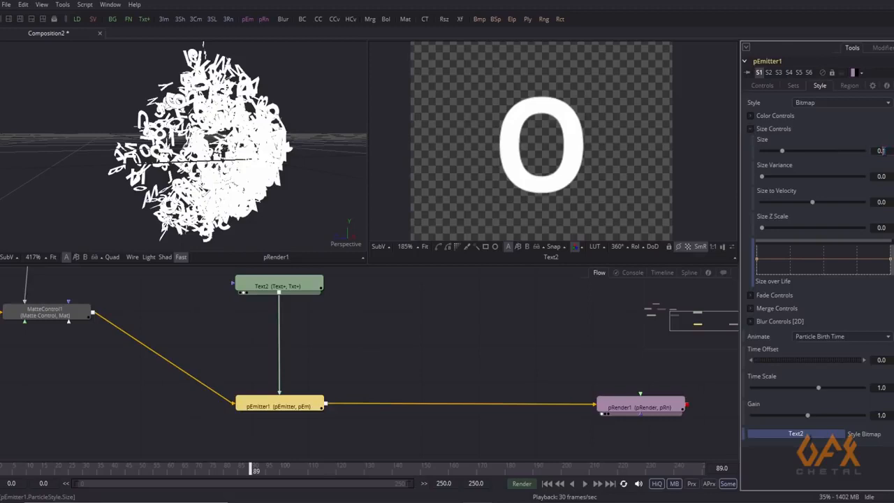
left_click(885, 151)
key("Tab")
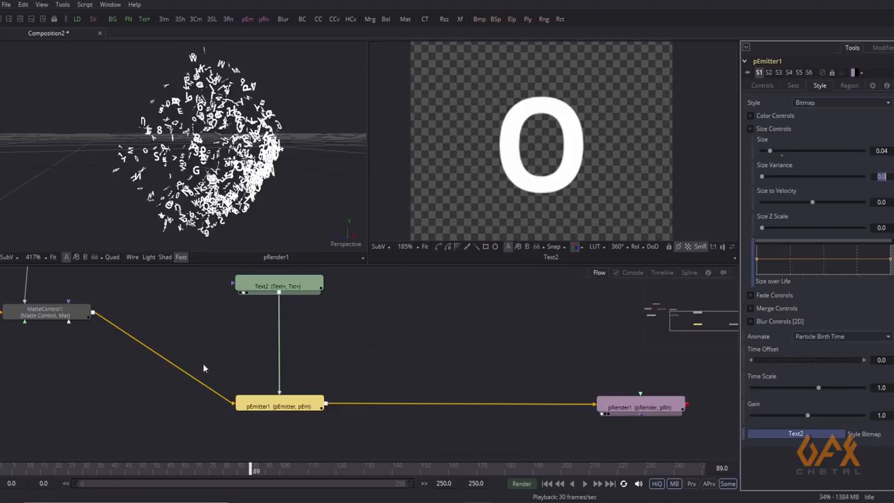
left_click(161, 469)
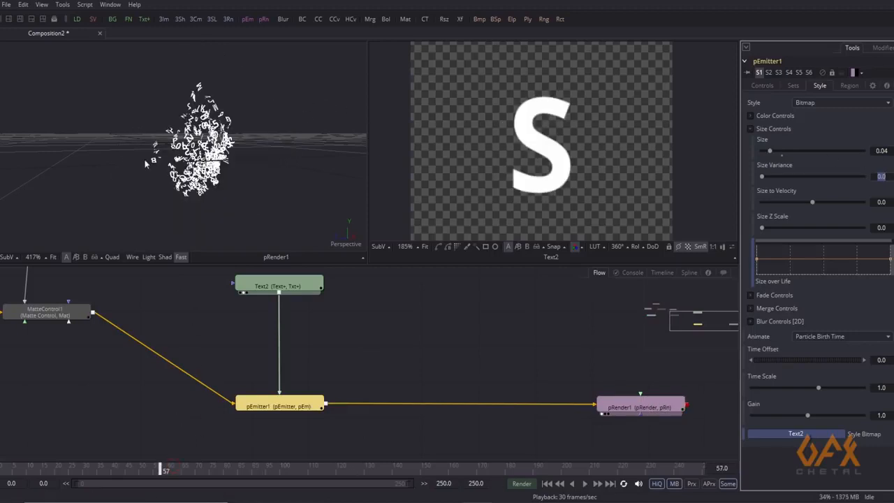
left_click_drag(153, 164, 307, 183)
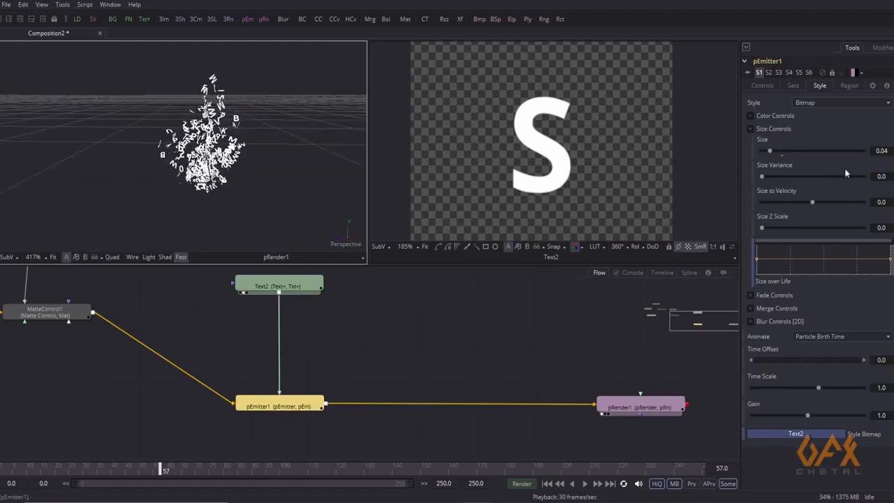
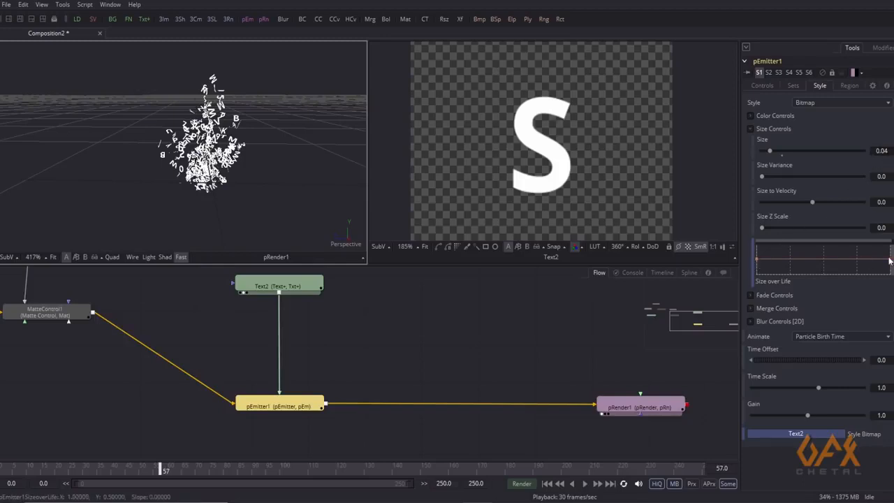
Add two points to pEmitter1's Size over Life curve, lowering the curve's start point and raising its end point
left_click(786, 258)
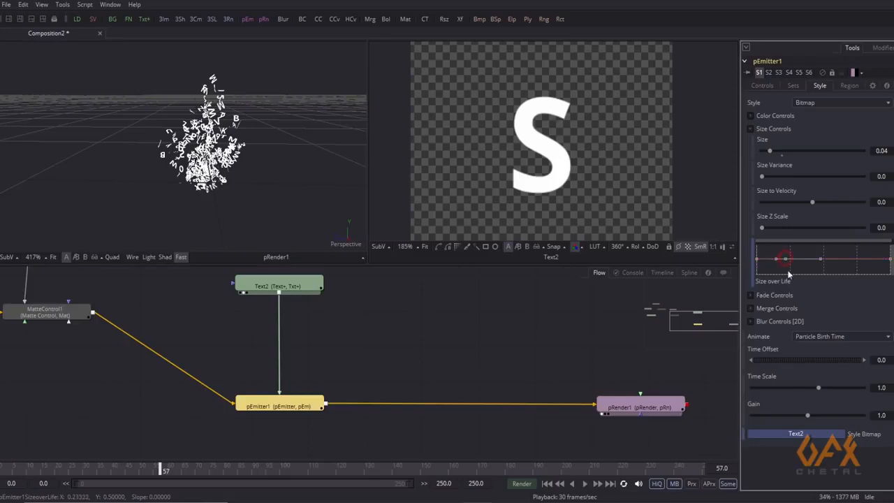
left_click_drag(759, 262, 758, 268)
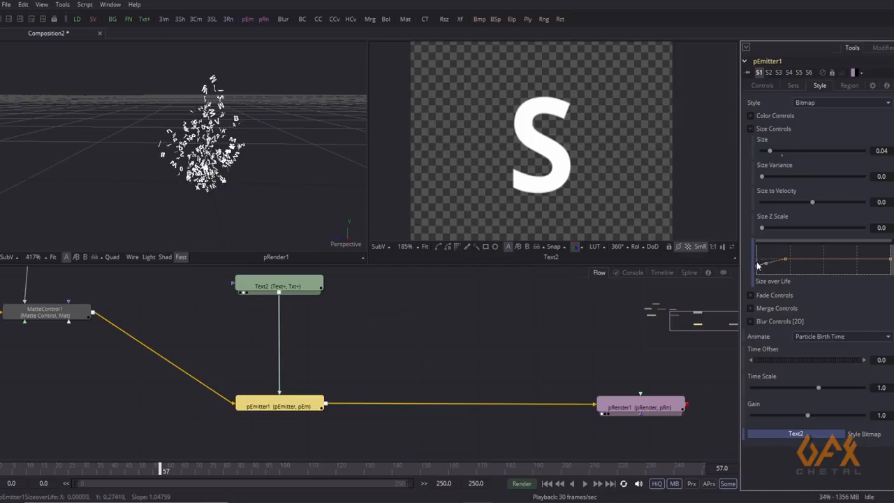
left_click(854, 258)
left_click_drag(890, 262, 891, 245)
left_click(786, 260)
left_click(750, 130)
In pEmitter1's Color over Life gradient, add a white stop at about 0.655 and a black stop with alpha 0 at 1.0
left_click(750, 117)
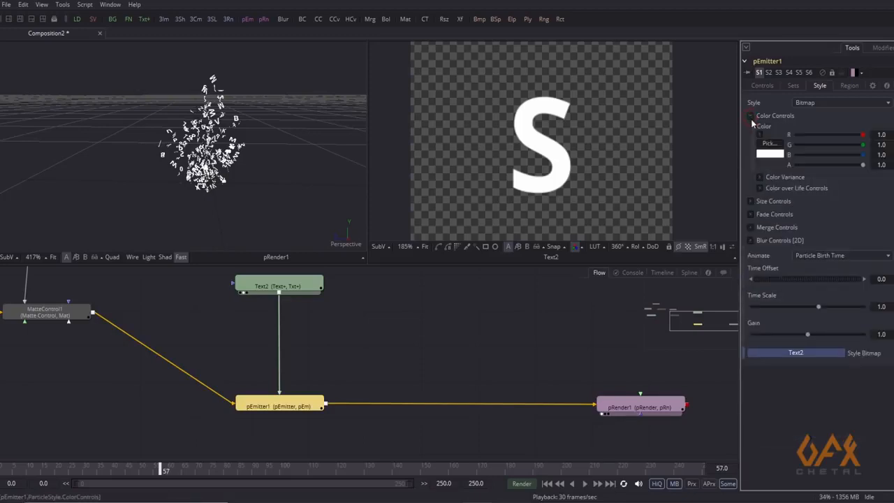
left_click(759, 188)
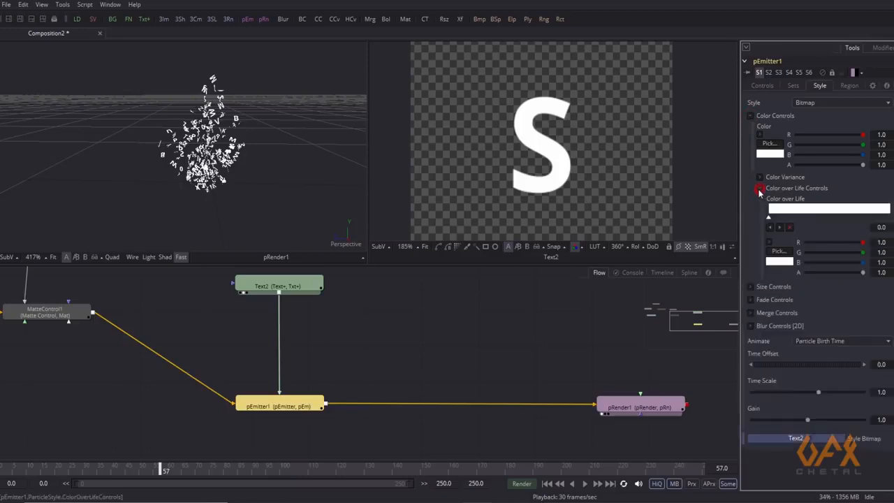
left_click(852, 217)
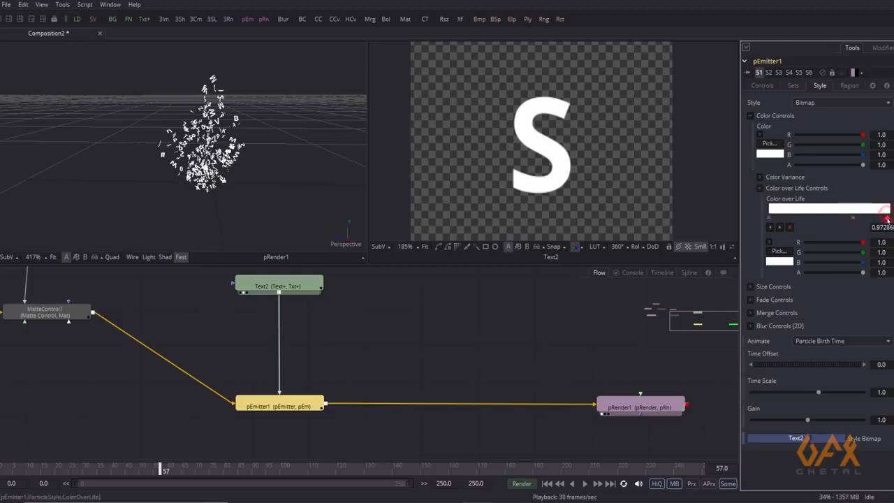
left_click(889, 217)
left_click_drag(861, 243, 807, 252)
left_click_drag(862, 263, 795, 268)
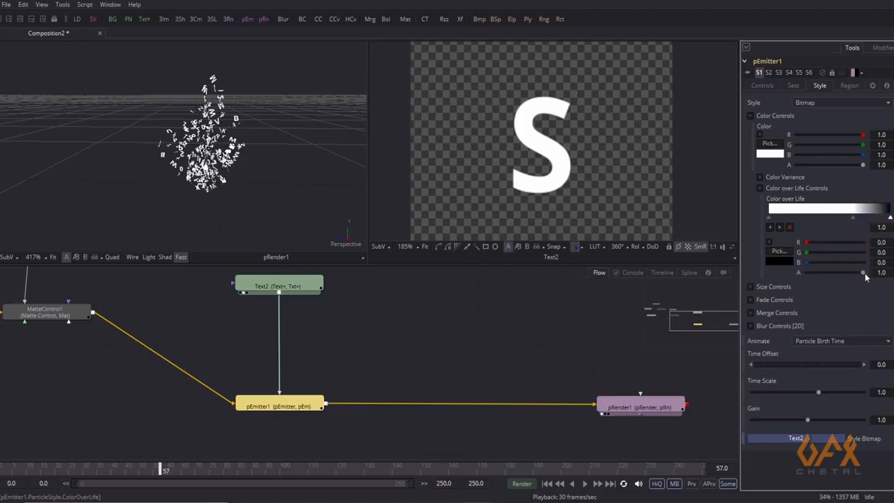
left_click_drag(864, 272, 803, 276)
left_click_drag(857, 227, 853, 226)
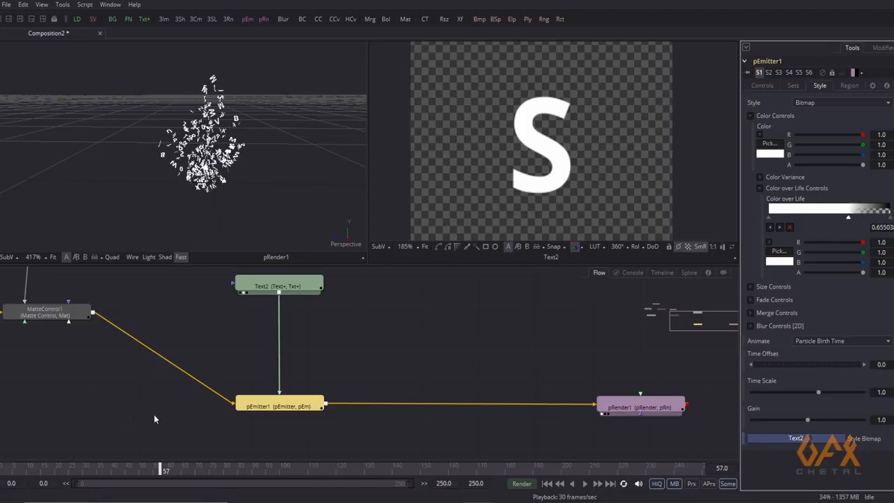
Play the particle animation from frame 0 and stop at frame 96 to examine the spread of characters
left_click_drag(194, 193, 225, 196)
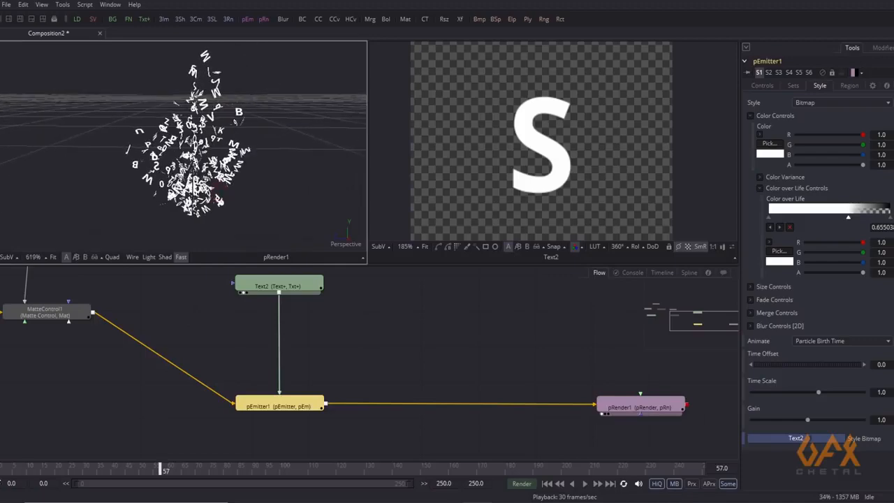
left_click(2, 470)
left_click(585, 484)
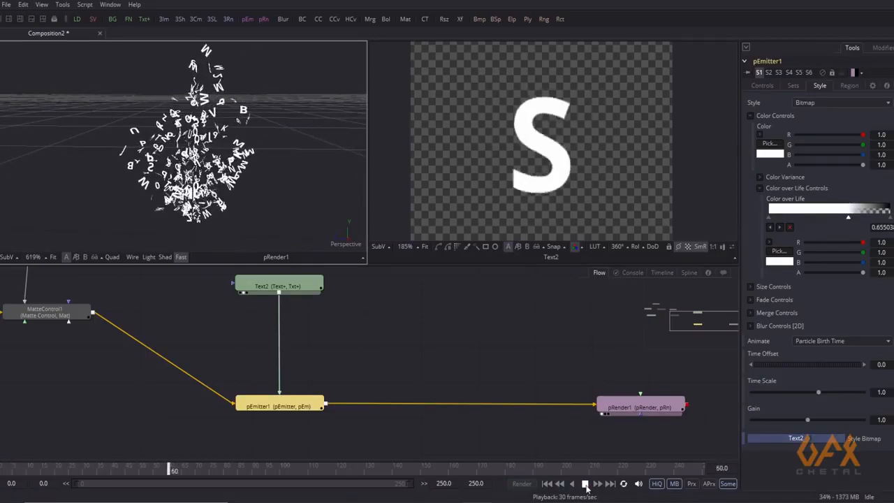
left_click(586, 485)
mouse_move(185, 167)
left_mouse_down()
mouse_move(143, 153)
mouse_move(181, 155)
left_mouse_up()
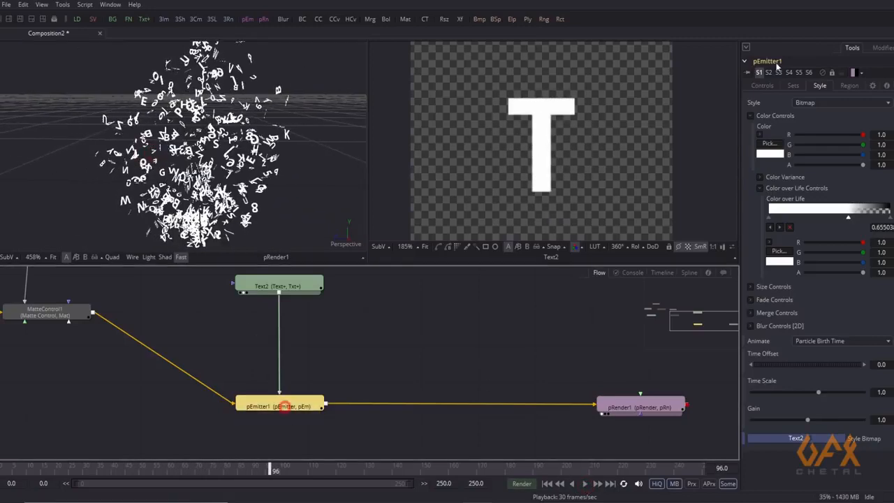
Set pEmitter1's Lifespan to 120 and its Lifespan Variance to 30
left_click(762, 85)
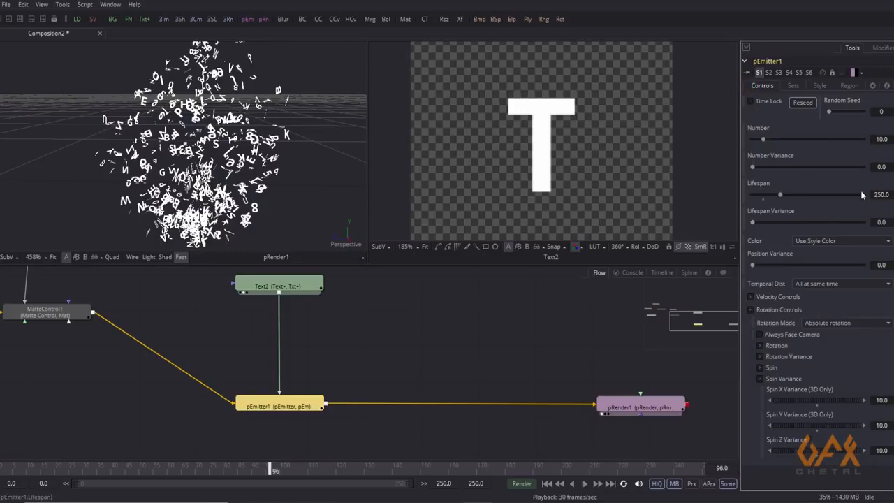
left_click(888, 194)
type("120")
key("Tab")
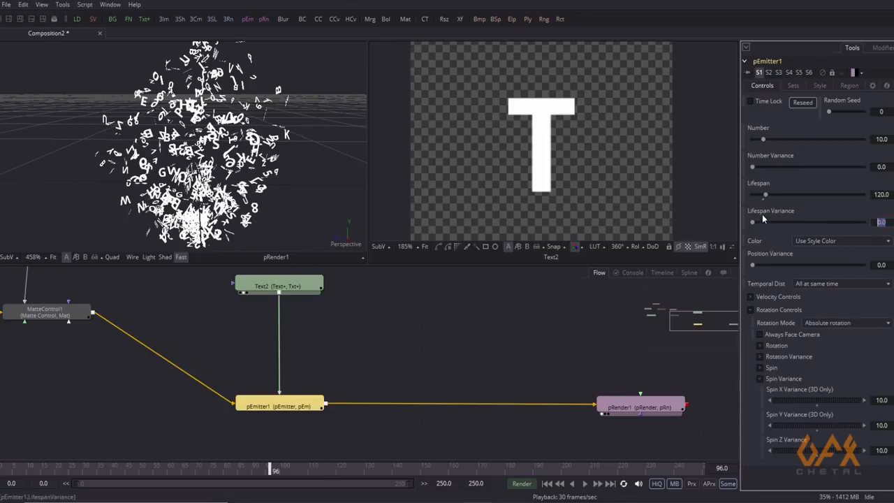
type("30")
key("Tab")
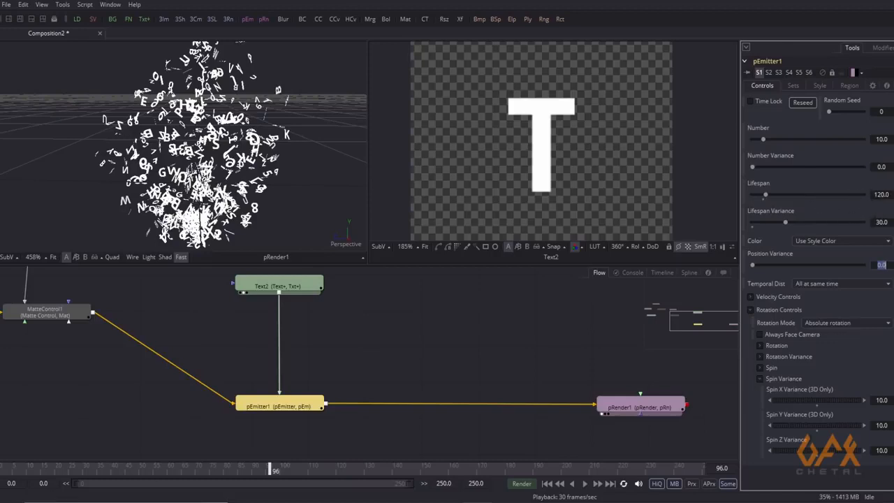
Play the particle animation from frame 0 and stop at frame 125 to examine the fading characters
left_click(15, 473)
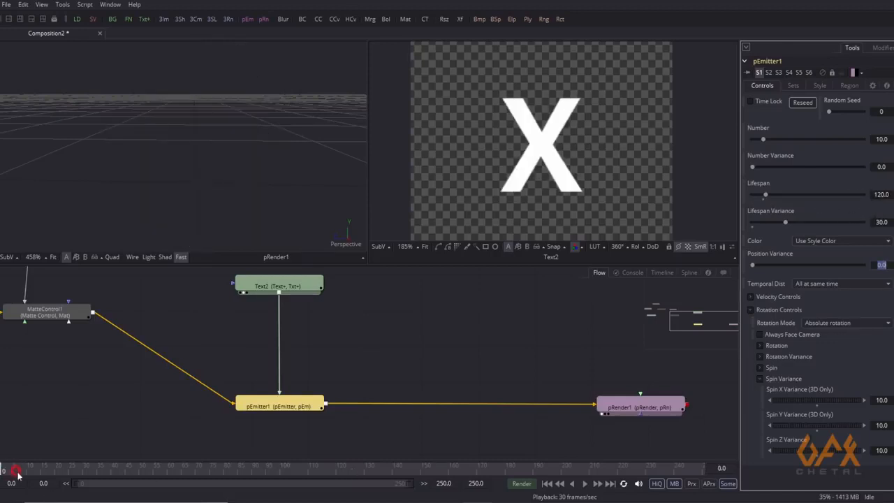
left_click(585, 484)
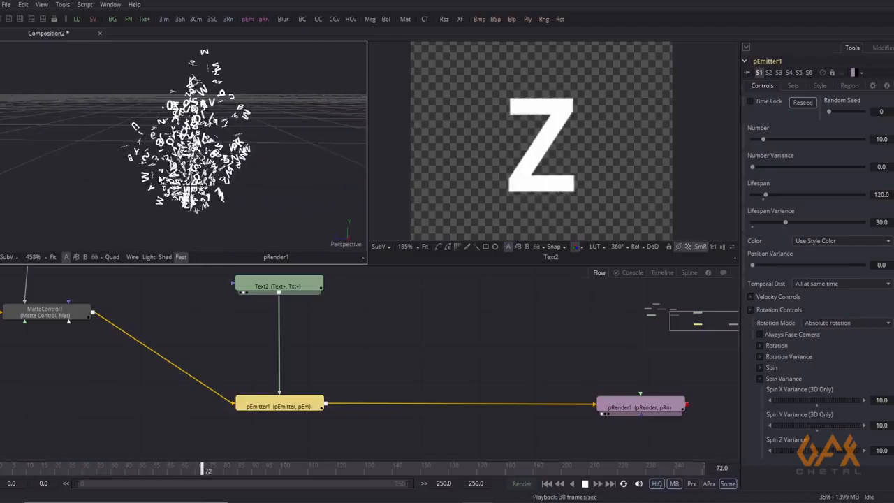
left_click(585, 484)
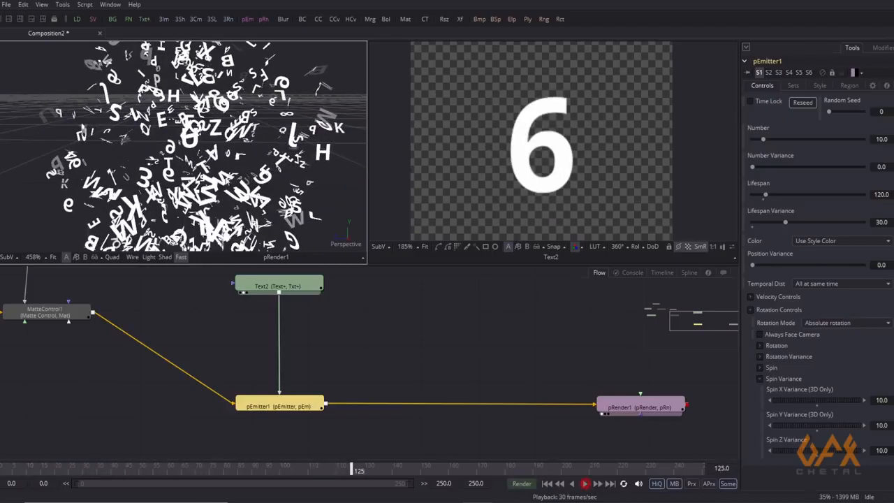
scroll(219, 148, "down", 3)
left_click_drag(220, 148, 149, 154)
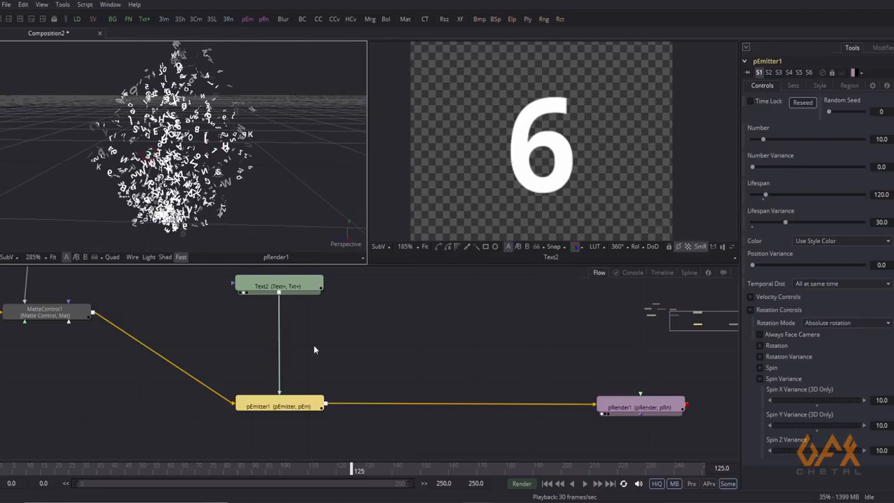
Insert a pTurbulence node between pEmitter1 and pRender1
left_click_drag(313, 345, 246, 337)
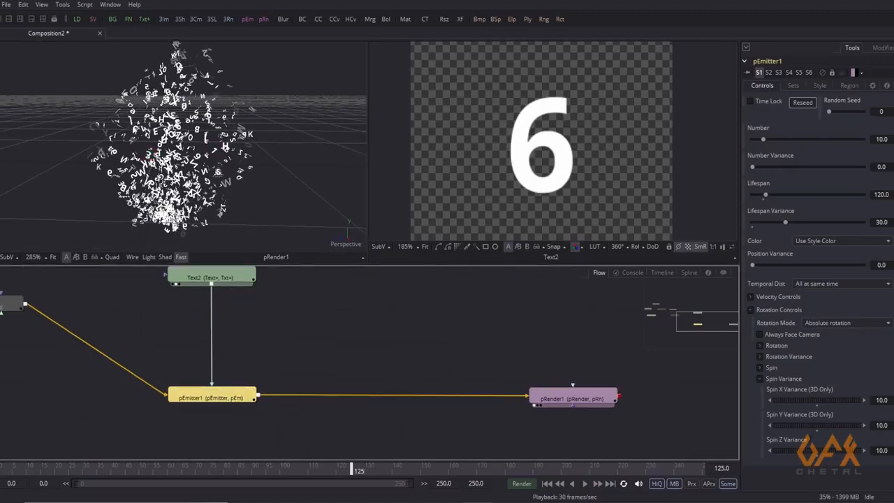
left_click(62, 5)
mouse_move(96, 233)
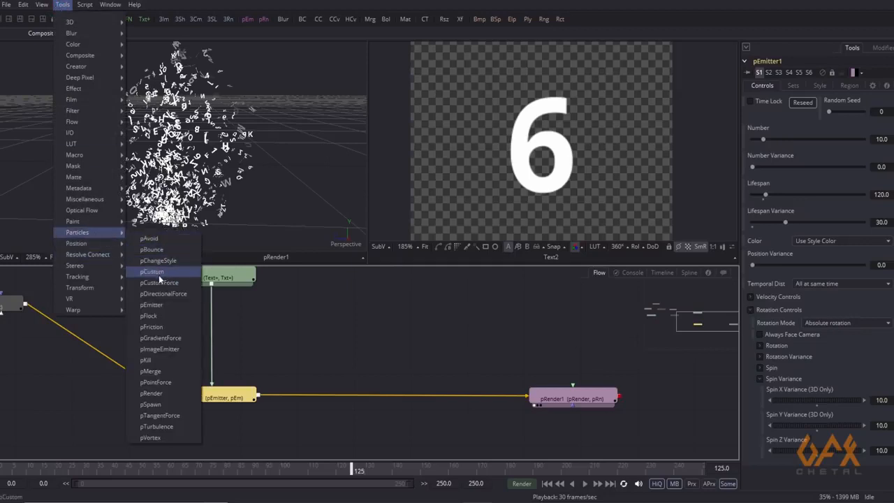
left_click(166, 426)
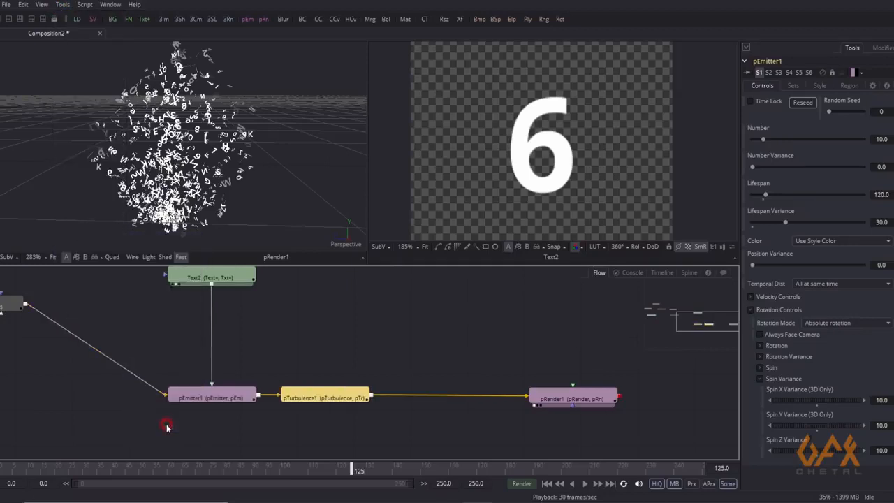
Set pTurbulence1's X Strength to 0.2, Y Strength to 0.05 and Z Strength to 0.22
left_click(285, 397)
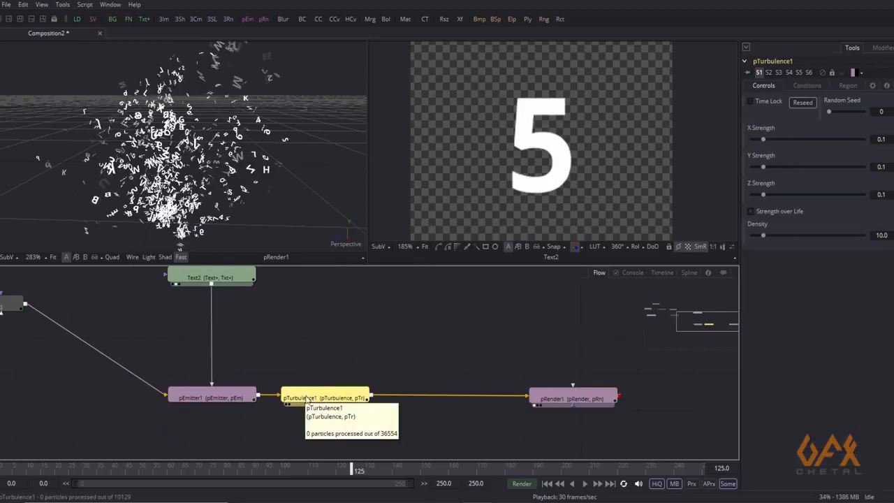
left_click(310, 398)
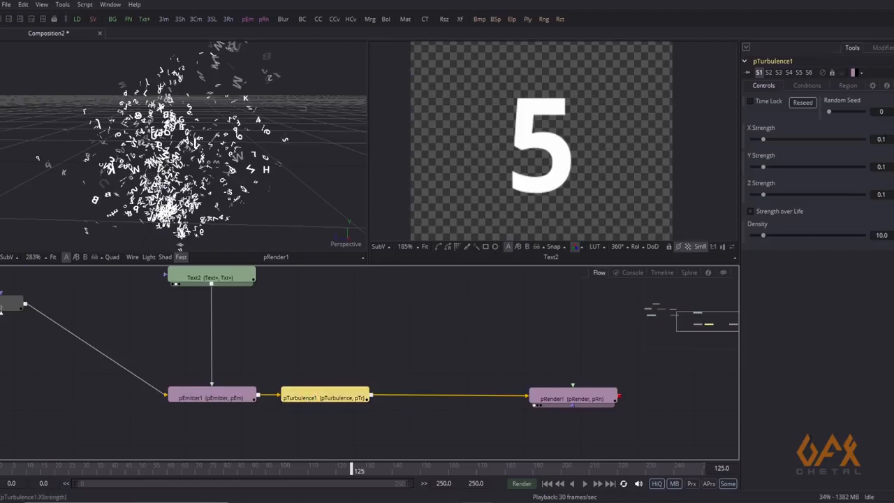
left_click(881, 139)
type("0.2")
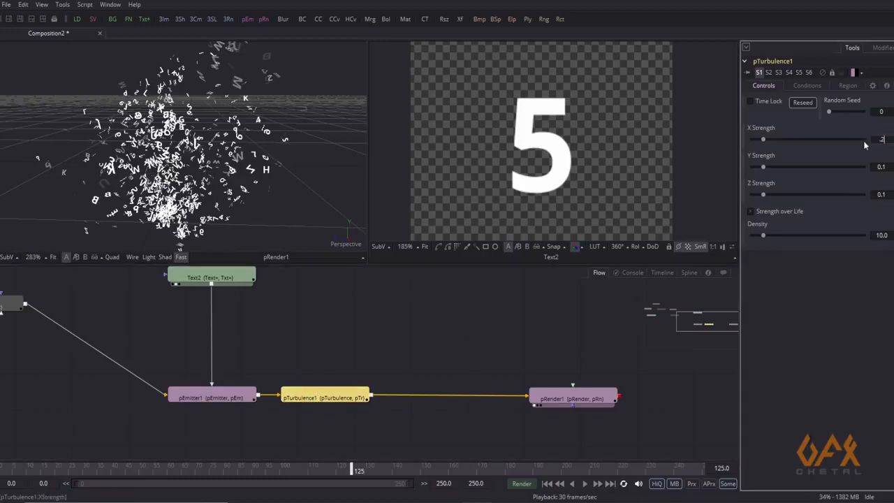
left_click(881, 166)
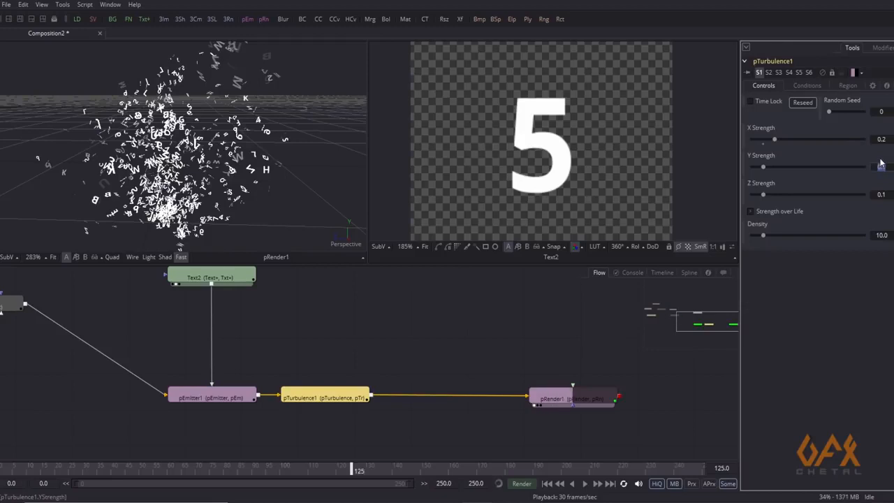
key("BackSpace")
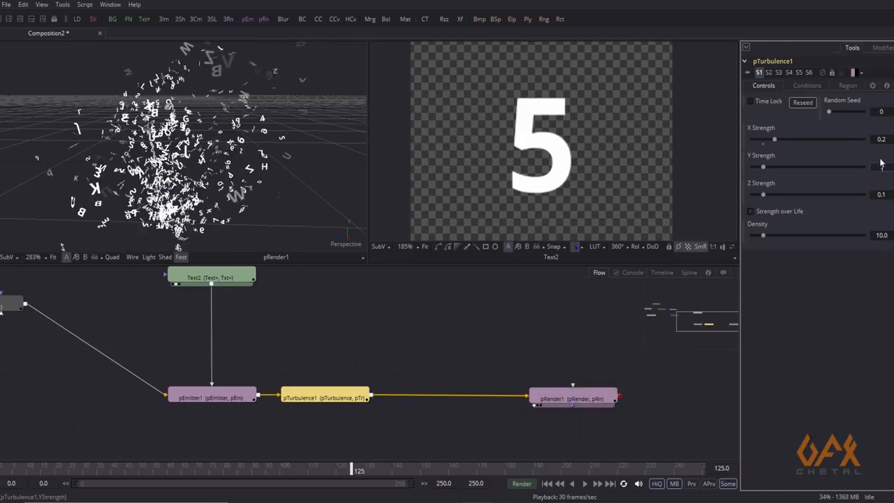
type(".05")
key("Tab")
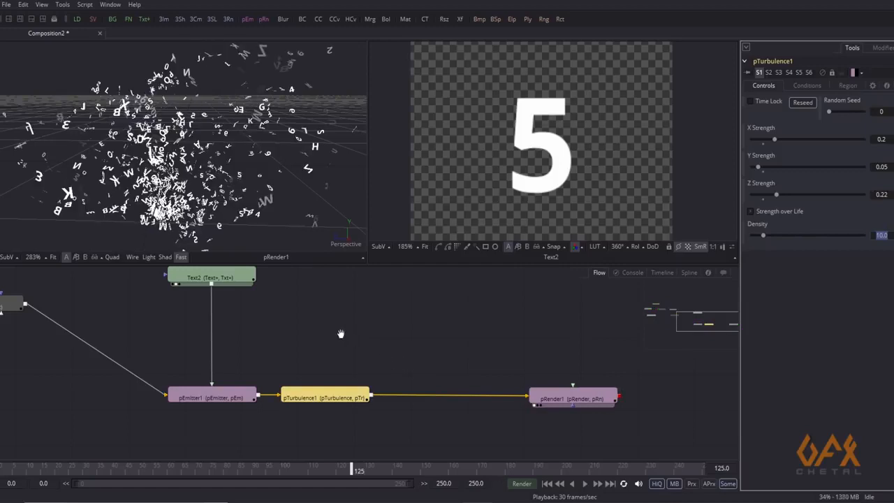
Insert a pFriction node between pTurbulence1 and pRender1
left_click_drag(341, 334, 302, 325)
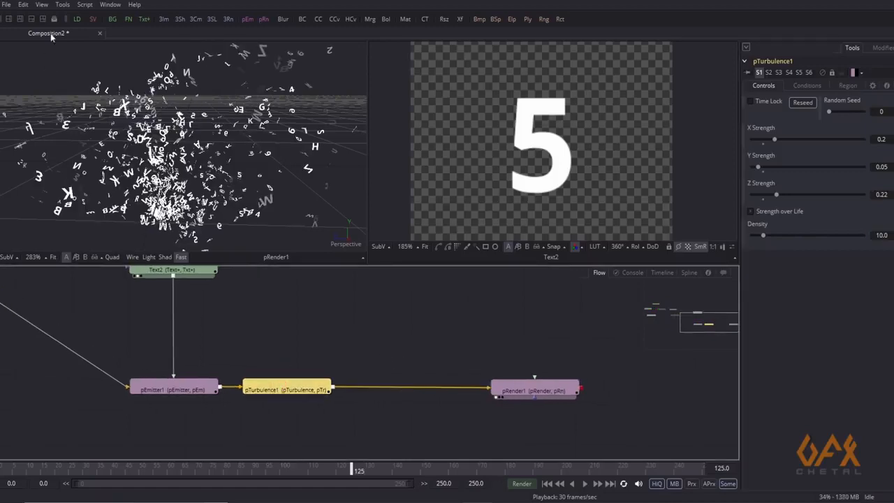
left_click(63, 4)
mouse_move(100, 253)
mouse_move(102, 236)
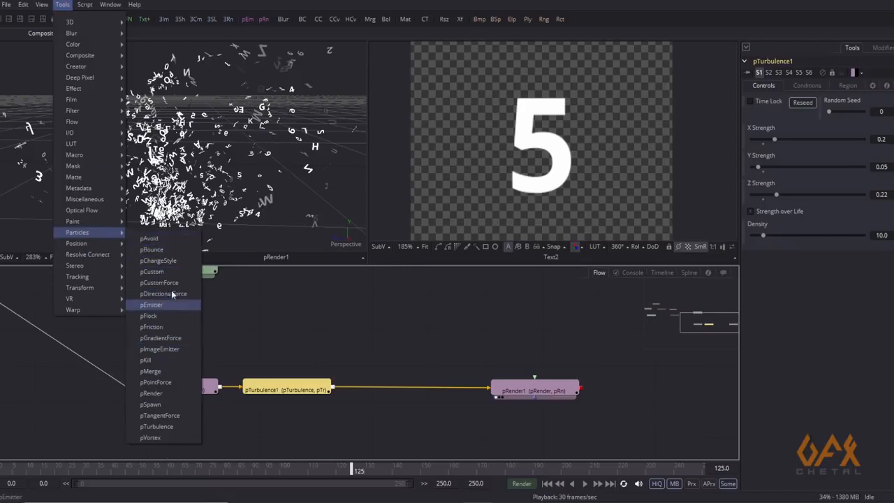
left_click(170, 326)
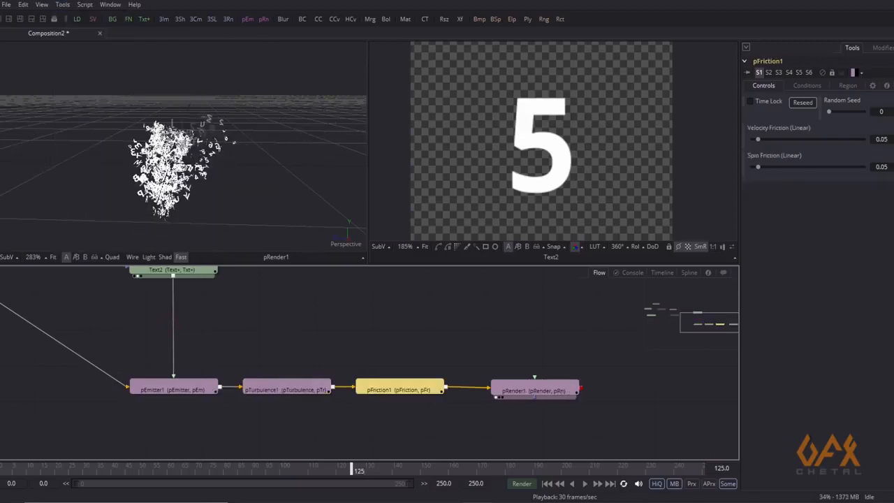
Set pFriction1's Velocity Friction and Spin Friction to 0.01
left_click_drag(144, 146, 167, 134)
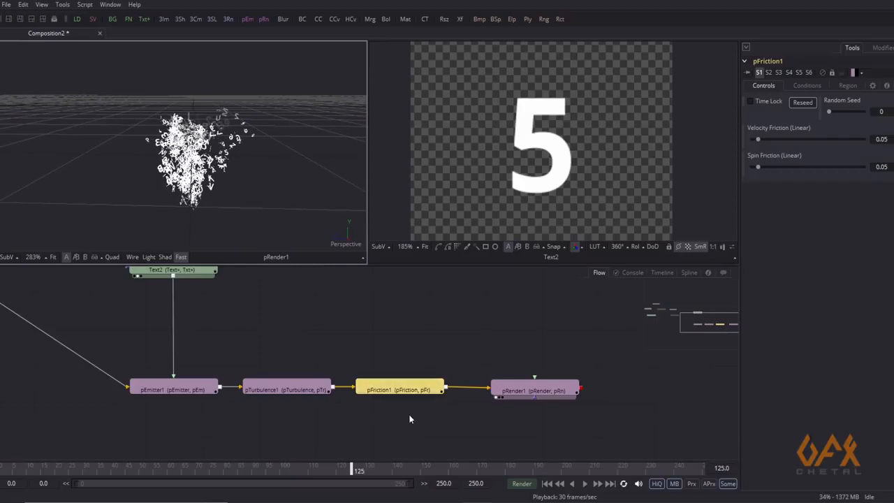
left_click(400, 389)
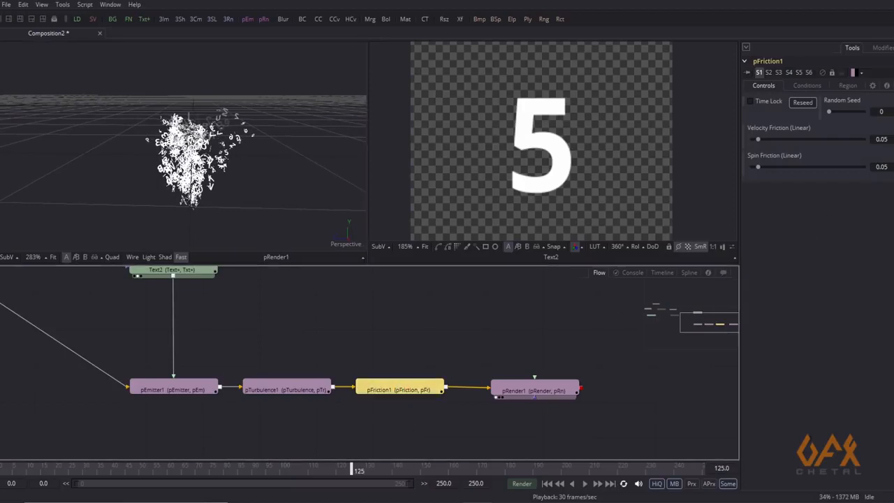
left_click(883, 139)
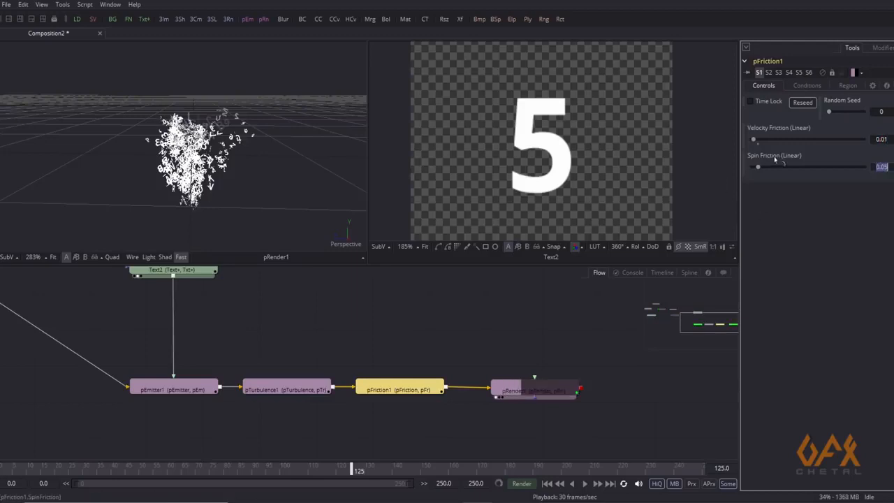
key("Return")
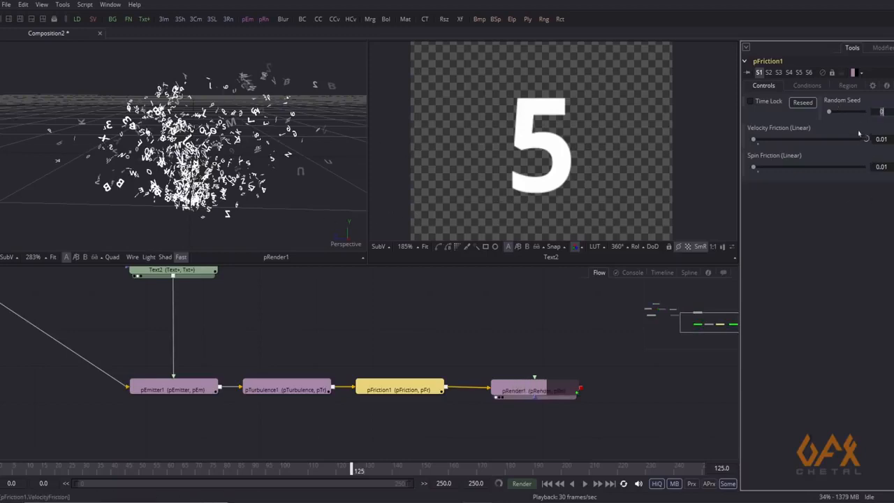
Play the animation from frame 0 and stop at frame 91 to examine the turbulence and friction on the characters
scroll(104, 133, "up", 3)
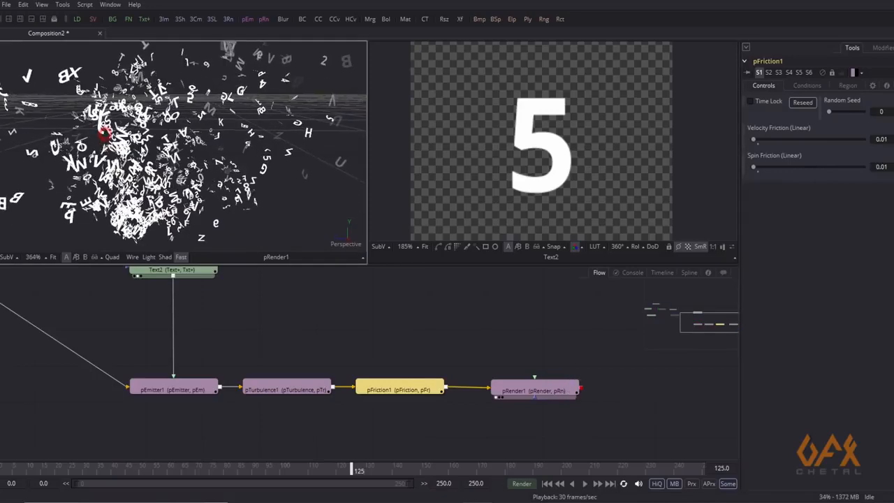
scroll(104, 133, "down", 2)
left_click(4, 470)
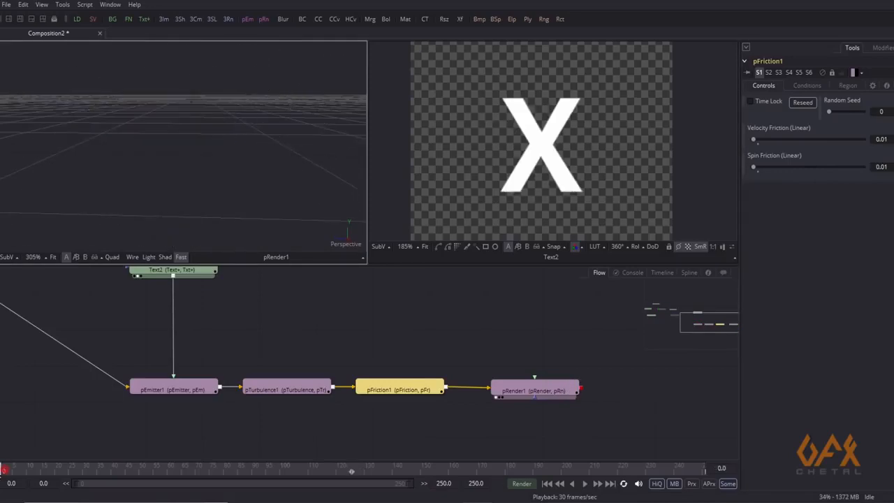
left_click(584, 484)
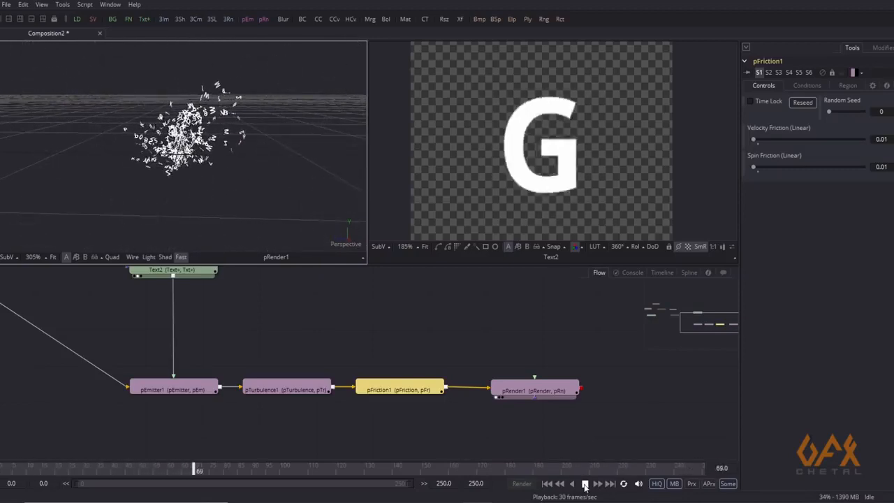
left_click(585, 484)
left_click_drag(293, 323, 266, 319)
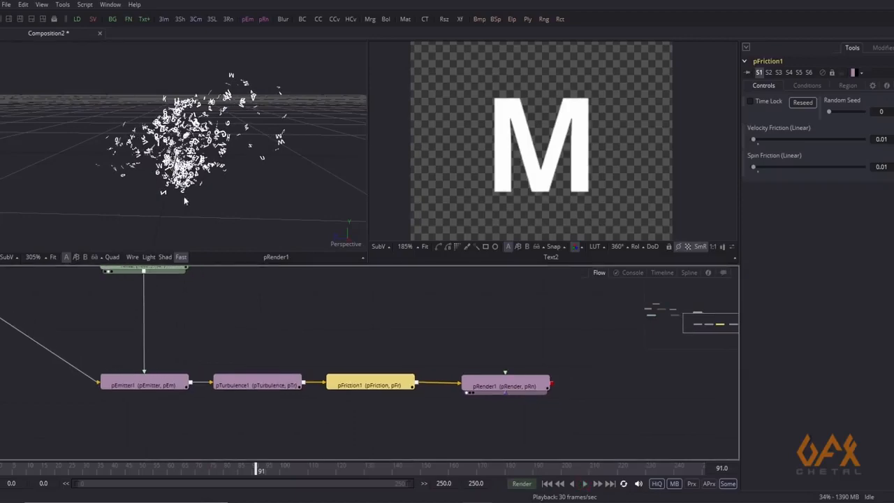
left_click_drag(189, 167, 183, 146)
Set pEmitter1's Number to 15 and its Number Variance to 5
left_click(159, 390)
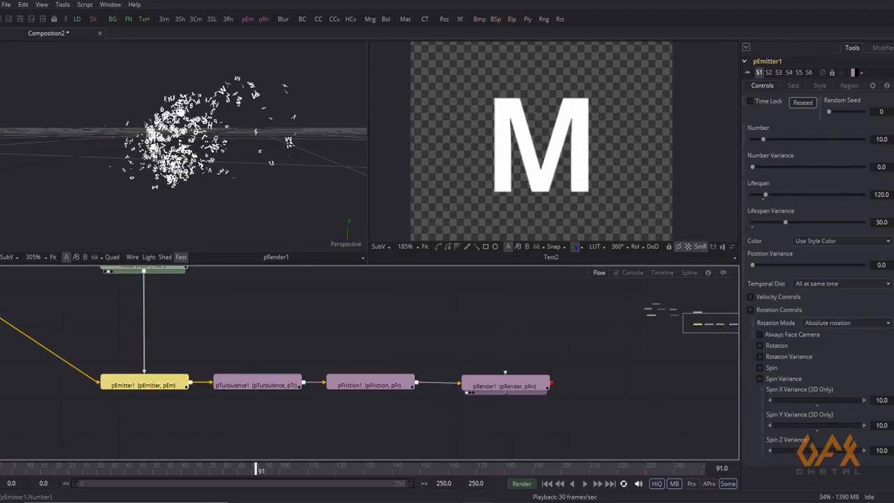
left_click(891, 140)
type("20")
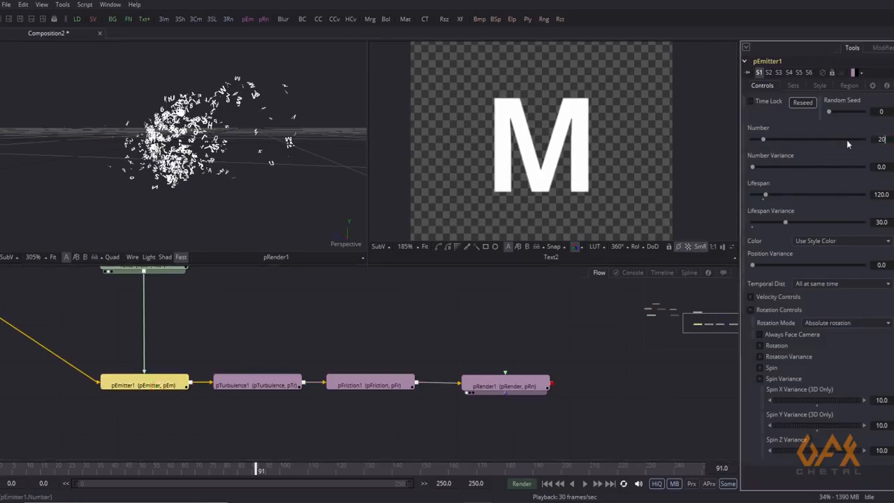
key("Tab")
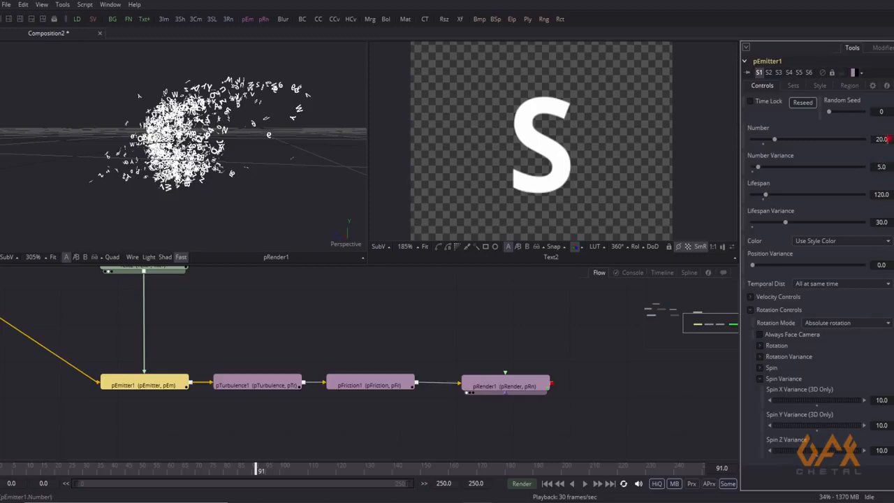
type("15")
key("Tab")
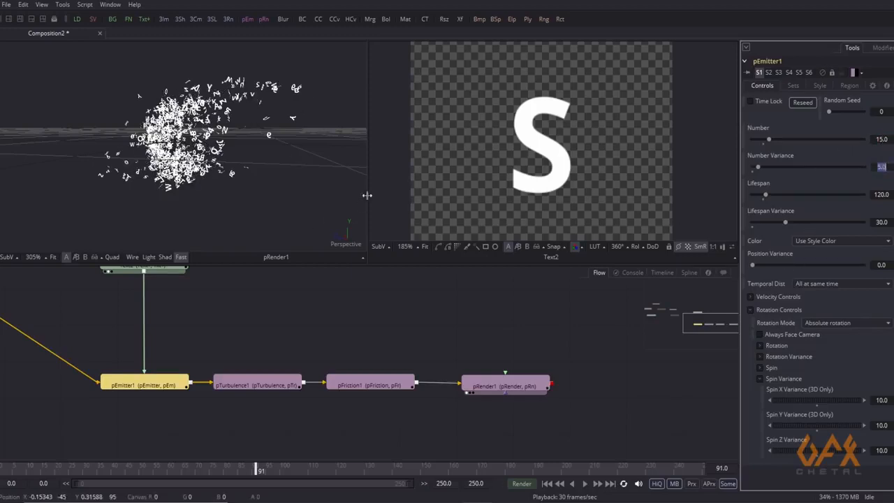
Play the animation from frame 0, stop at frame 162 and inspect the denser particle cloud in the 3D view
left_click(5, 468)
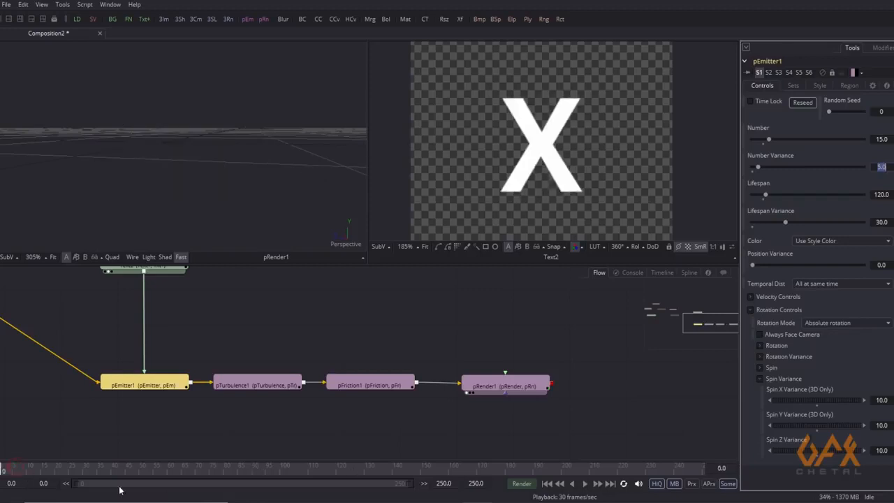
left_click(585, 485)
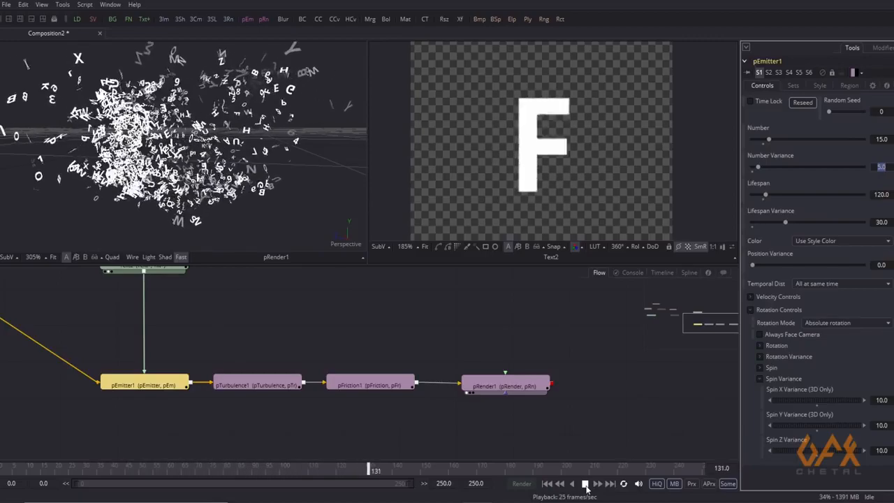
left_click(586, 484)
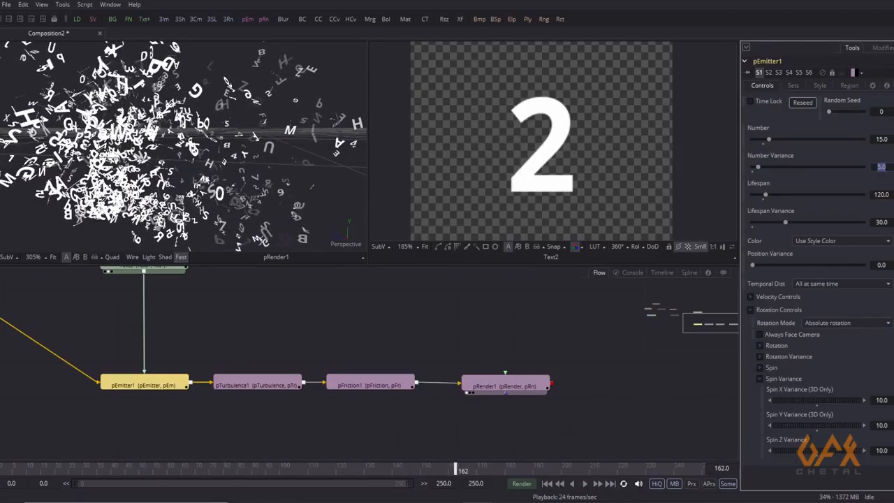
scroll(193, 170, "down", 5)
left_click_drag(67, 165, 167, 177)
scroll(159, 177, "up", 4)
scroll(160, 178, "down", 2)
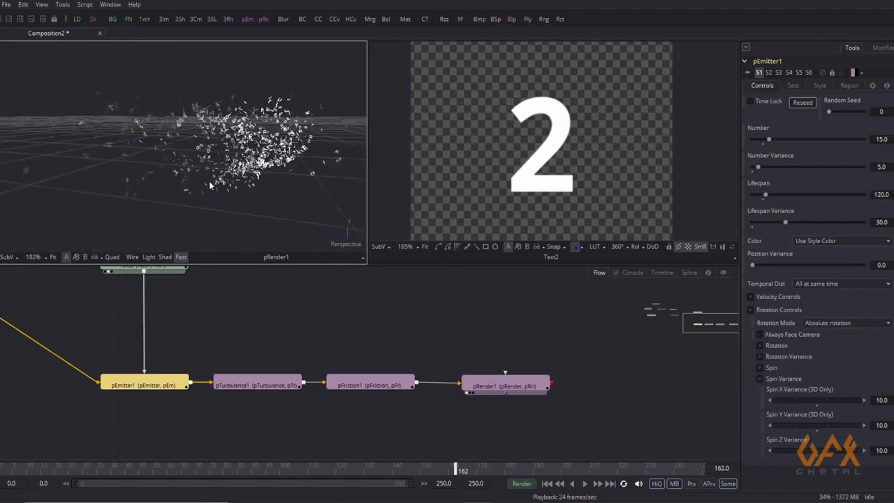
Switch to a single-viewer layout showing only pRender1 and centre the particle cloud in it
left_click(8, 19)
left_click_drag(314, 170, 257, 171)
Add a second Matte Control node below MatteControl1 and connect Text1's output to its background input
left_click_drag(226, 335, 373, 324)
left_click_drag(202, 357, 291, 355)
left_click_drag(291, 355, 229, 360)
left_click_drag(229, 360, 236, 371)
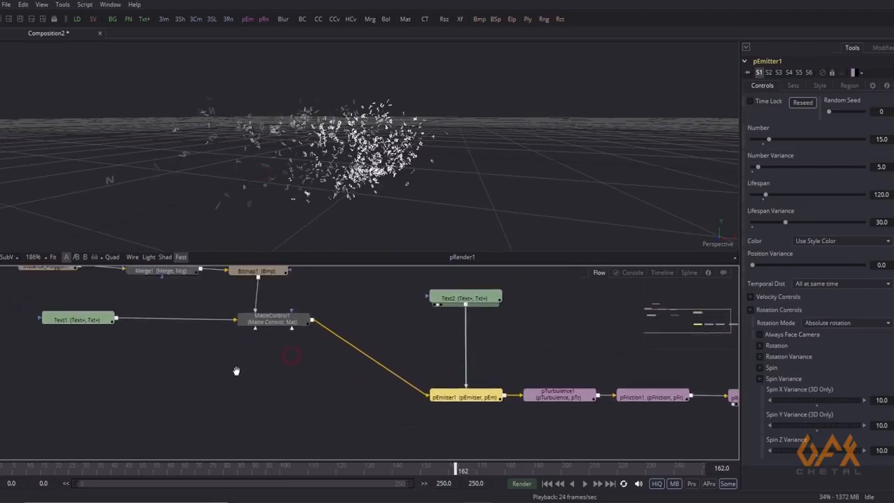
left_click(238, 371)
left_click(62, 5)
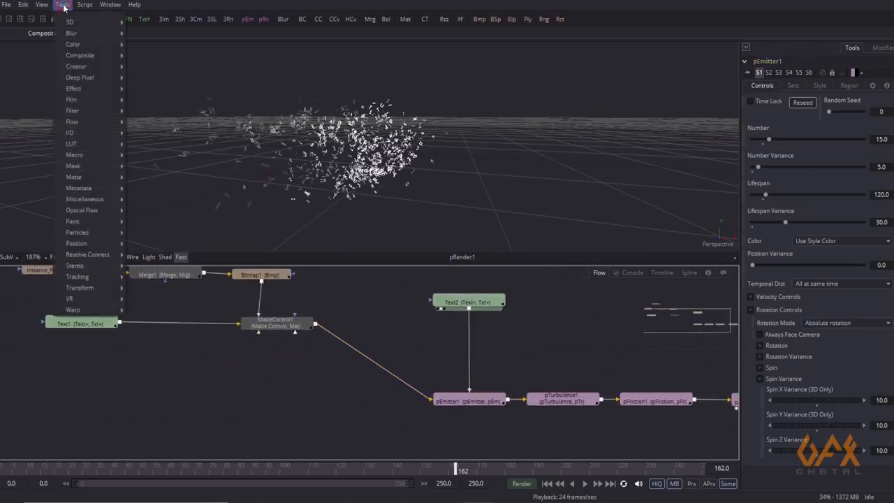
mouse_move(99, 191)
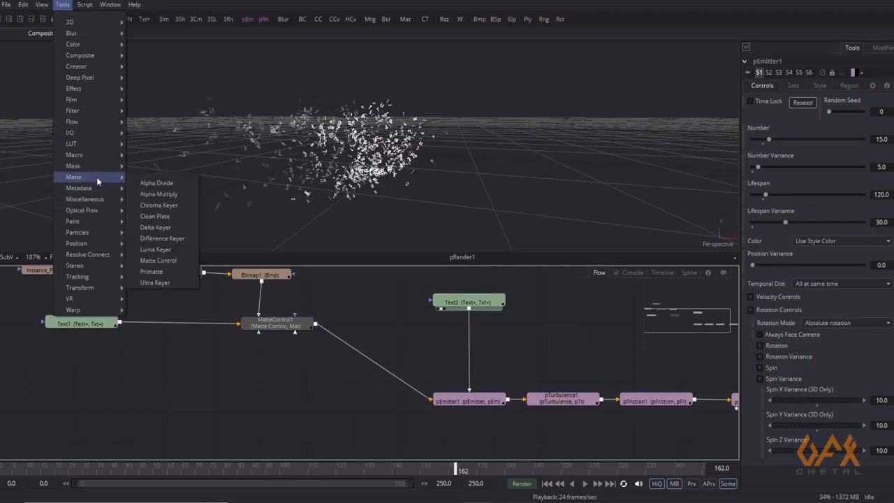
left_click(167, 260)
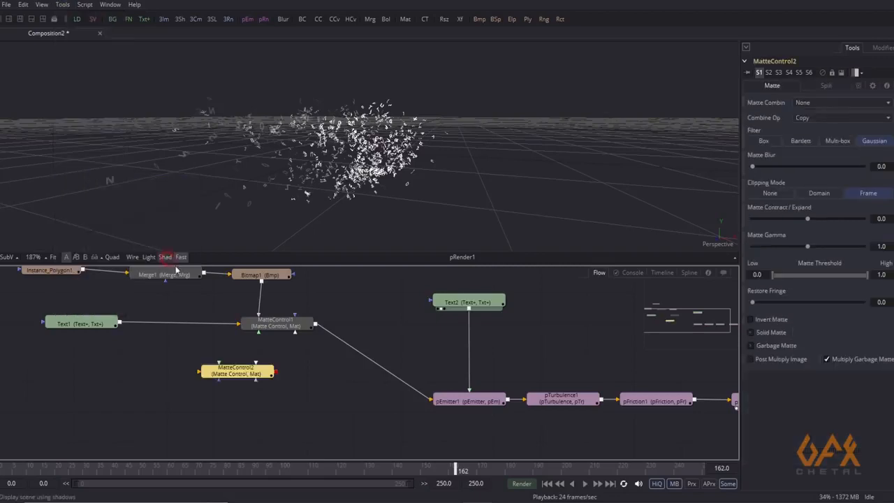
left_click_drag(233, 374, 282, 444)
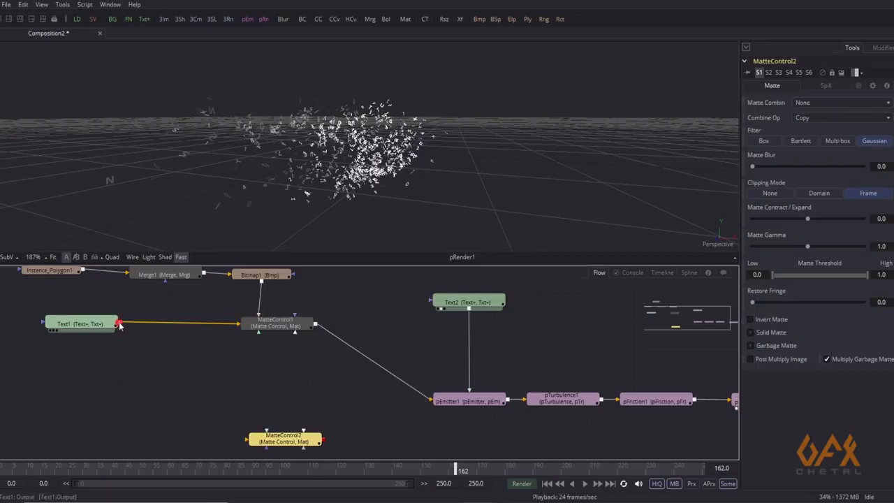
left_click_drag(201, 381, 254, 440)
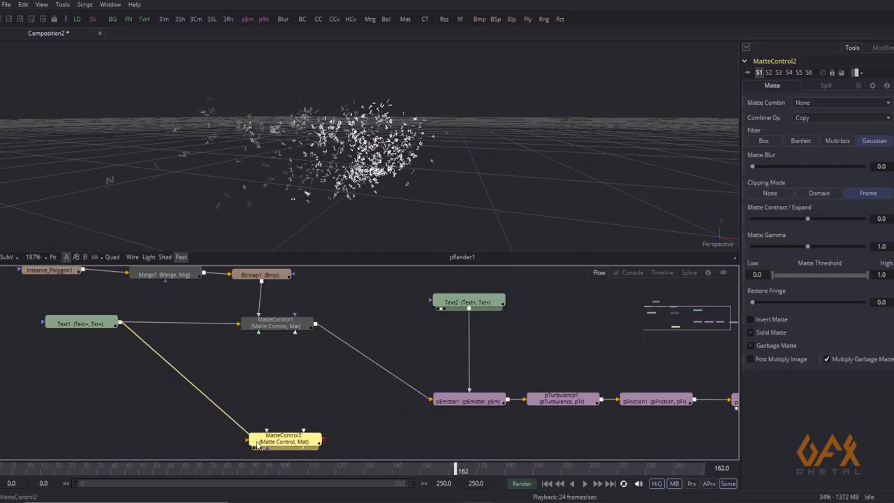
Display Instance_Polygon1 and Polygon1 in the viewer in turn to compare the two mask shapes
left_click_drag(176, 332, 200, 350)
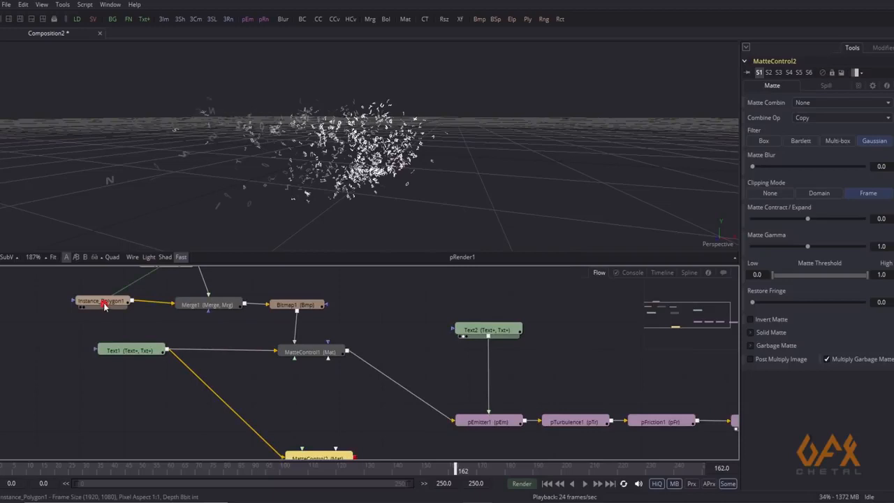
left_click_drag(104, 305, 229, 165)
left_click_drag(280, 179, 151, 193)
left_click_drag(154, 305, 185, 356)
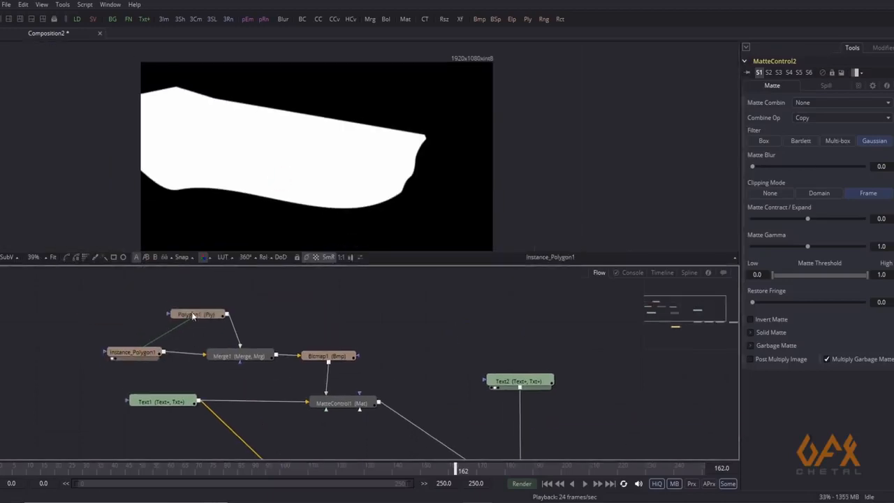
left_click_drag(193, 314, 315, 163)
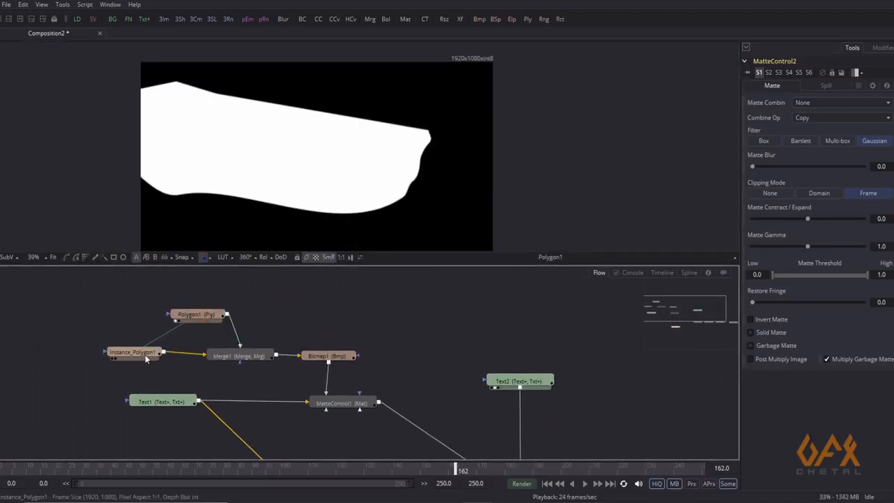
left_click_drag(145, 354, 285, 202)
Connect Instance_Polygon1 to MatteControl2, display the result and scrub from the start to frame 81 to check the text wipe
left_click_drag(155, 365, 321, 197)
left_click(334, 470)
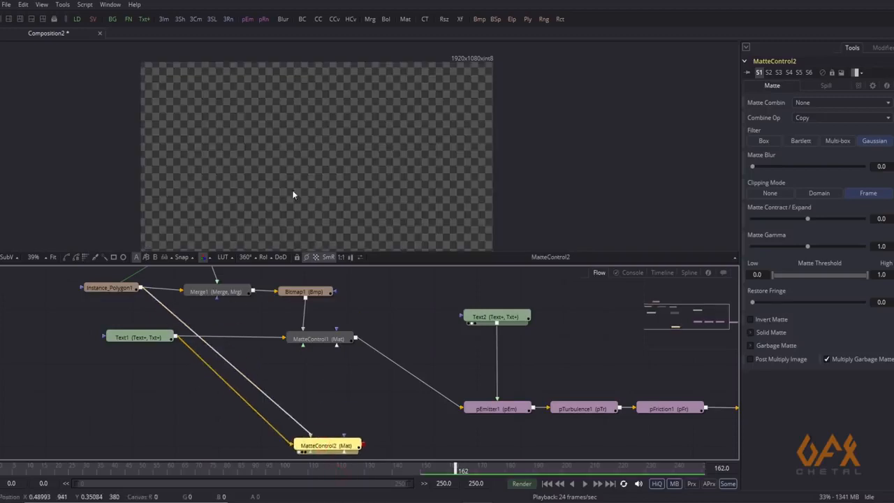
left_click(9, 470)
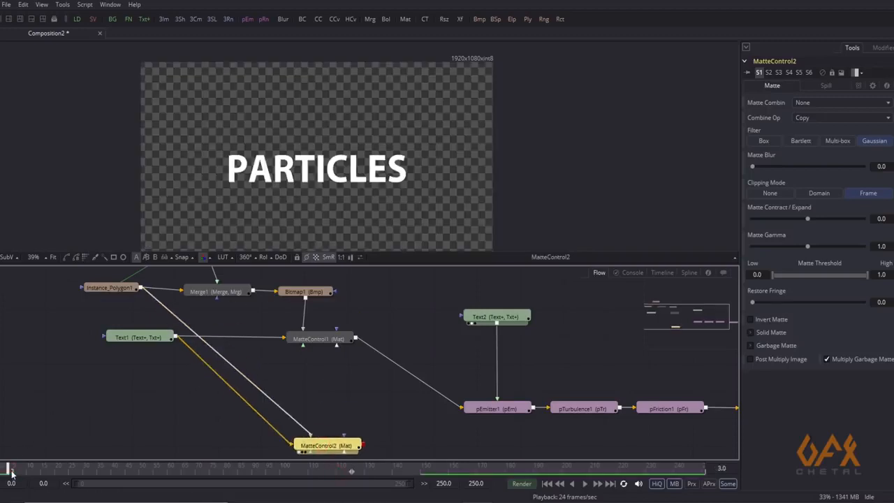
left_click_drag(11, 473, 225, 461)
Add an Image Plane 3D node, feed it from MatteControl2 and show it in the viewer
left_click_drag(296, 356, 179, 274)
left_click_drag(212, 362, 198, 417)
left_click(335, 403)
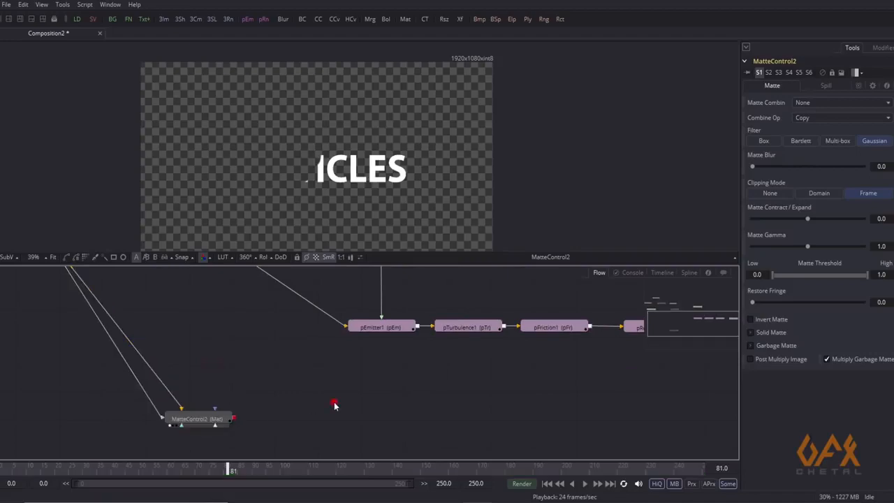
left_click(61, 6)
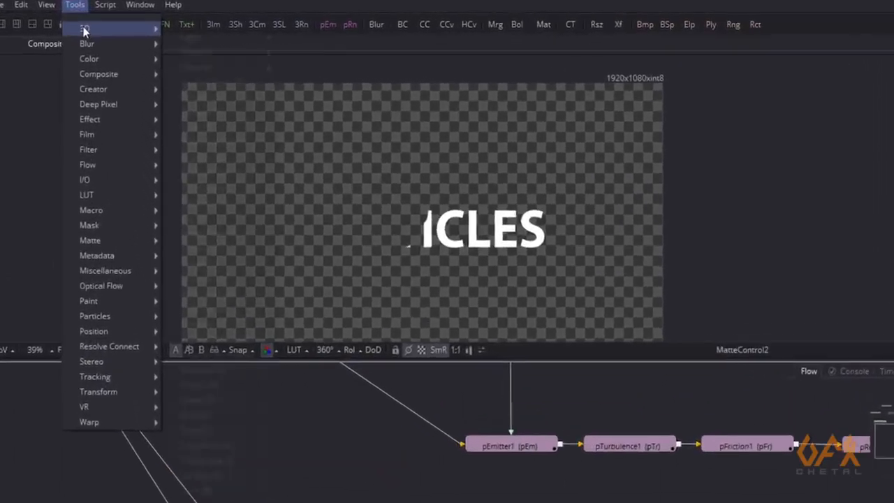
mouse_move(69, 20)
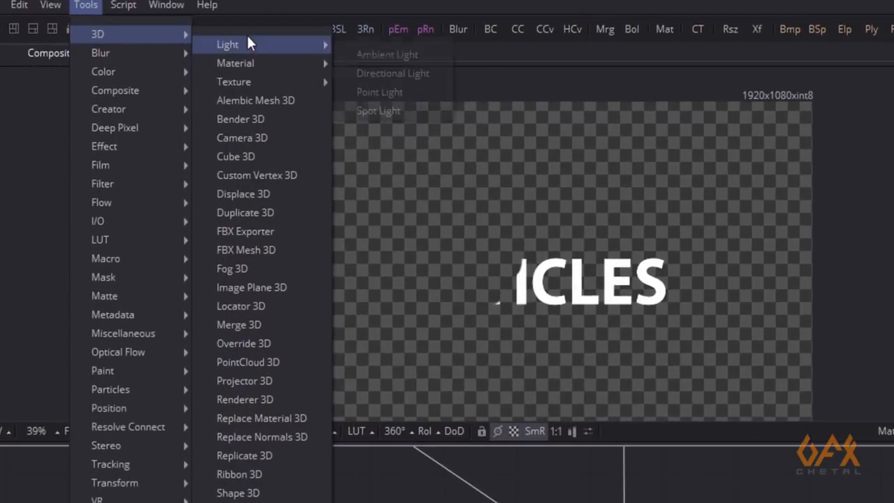
left_click(254, 287)
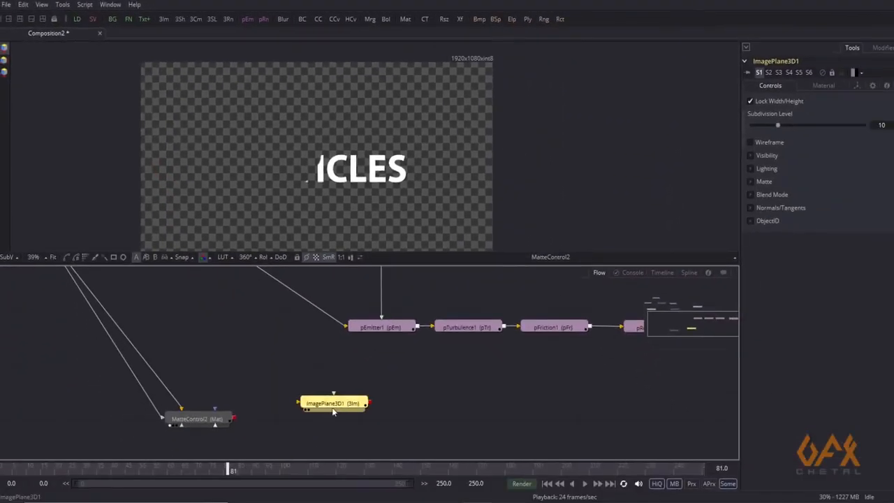
left_click_drag(332, 407, 406, 440)
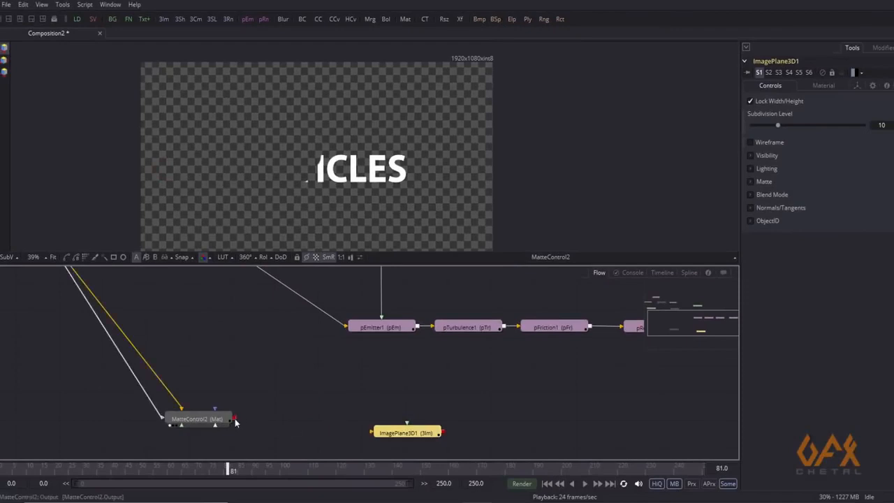
left_click_drag(235, 420, 357, 202)
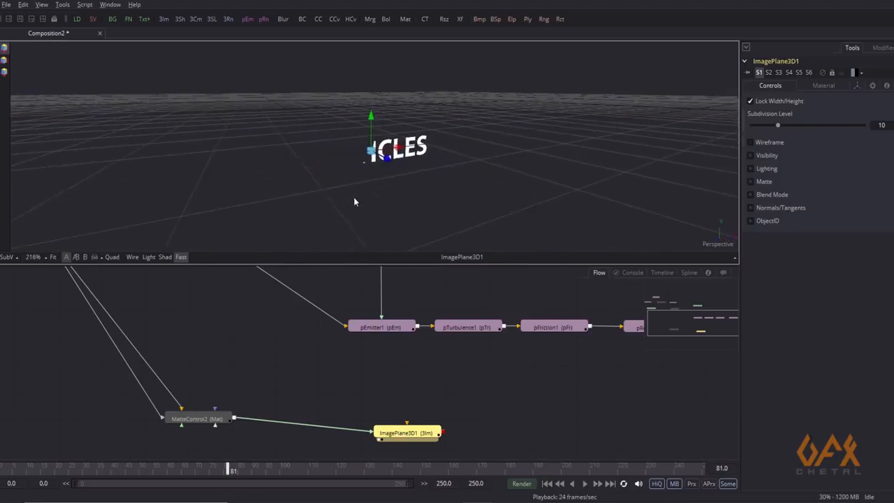
Scrub through the timeline to check the text wipe on the 3D image plane, ending at frame 36
left_click_drag(33, 470, 1, 474)
left_click_drag(56, 476, 199, 482)
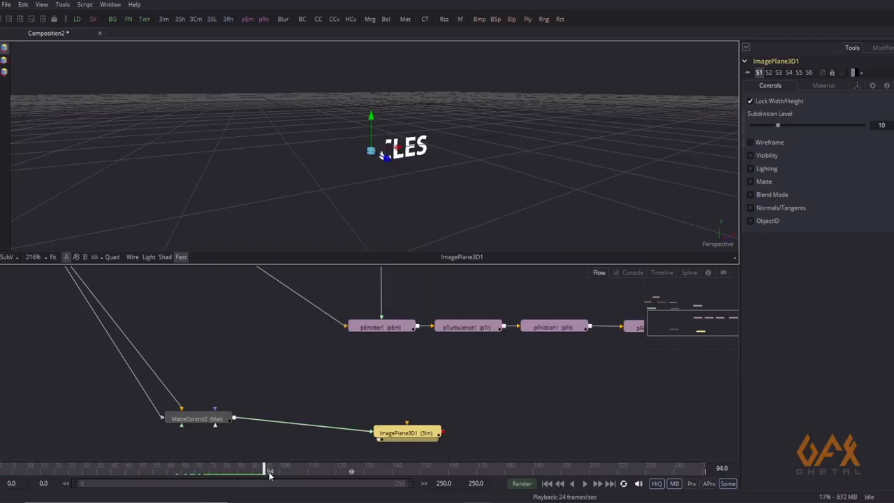
left_click_drag(284, 471, 106, 478)
Add a Merge 3D node, connect ImagePlane3D1 and pRender1 to it, and display the combined scene
left_click_drag(425, 409, 305, 403)
left_click(402, 377)
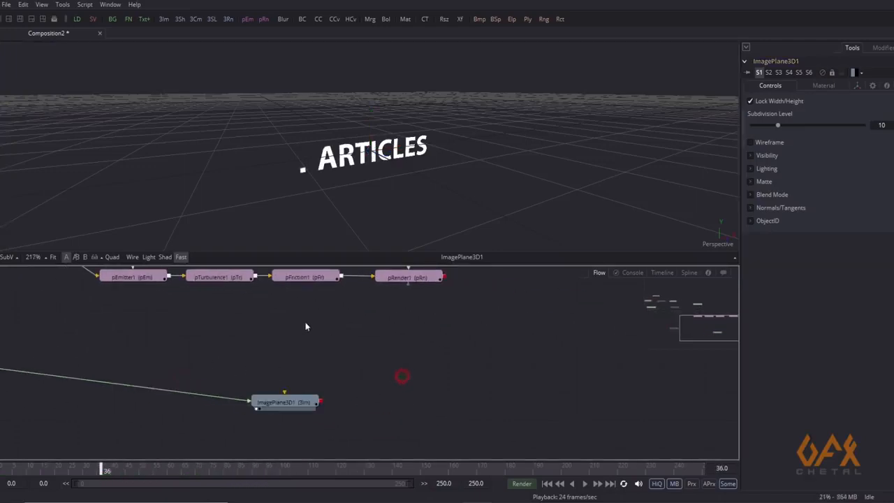
left_click(62, 5)
mouse_move(70, 22)
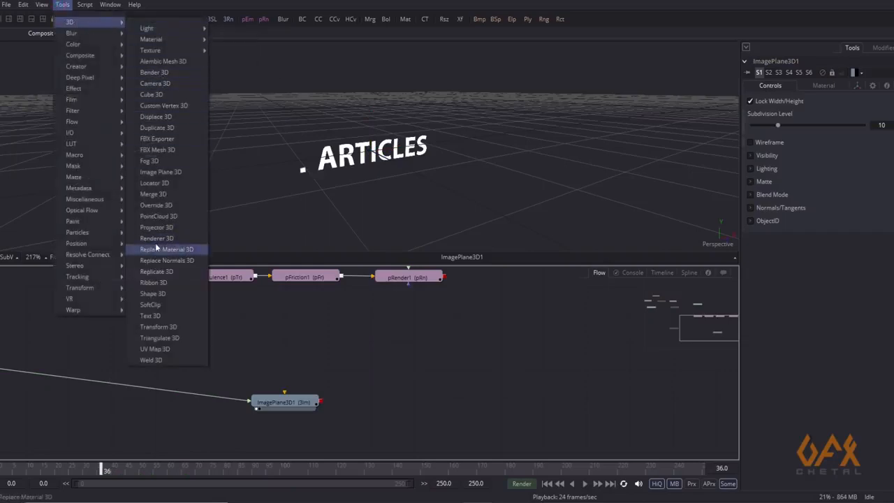
left_click(159, 198)
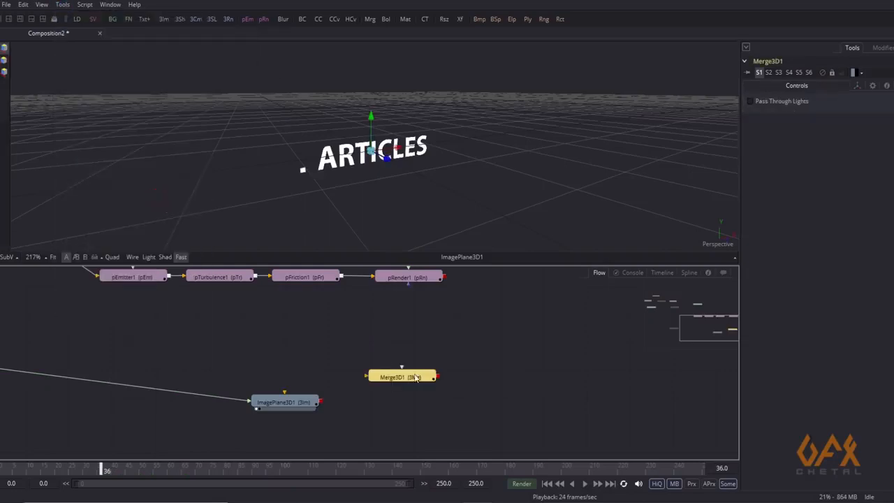
left_click_drag(409, 383, 469, 388)
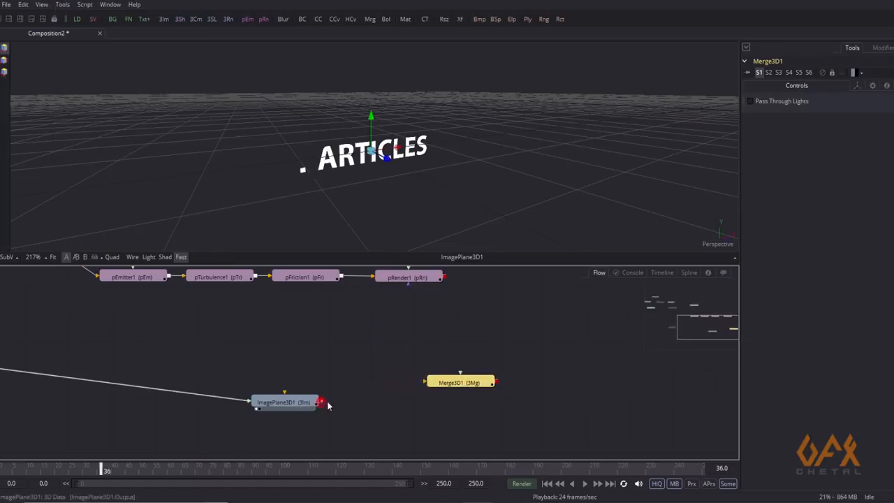
left_click_drag(322, 403, 430, 390)
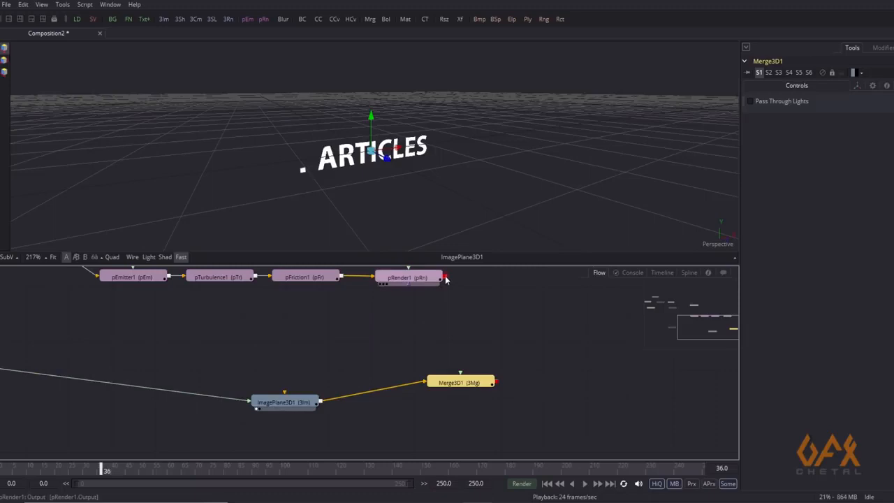
left_click_drag(447, 280, 450, 326)
left_click_drag(450, 382, 454, 383)
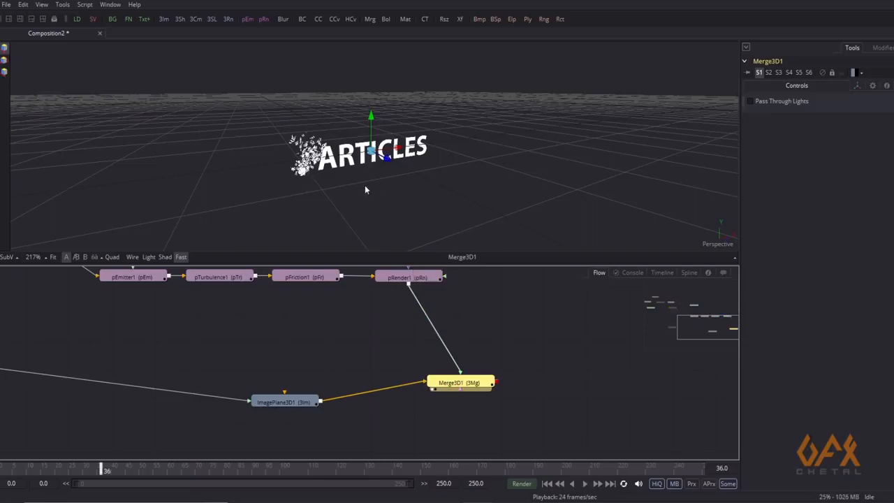
Play the merged scene from frame 0, inspect the text breaking into characters, and stop at frame 108
left_click_drag(364, 189, 313, 186)
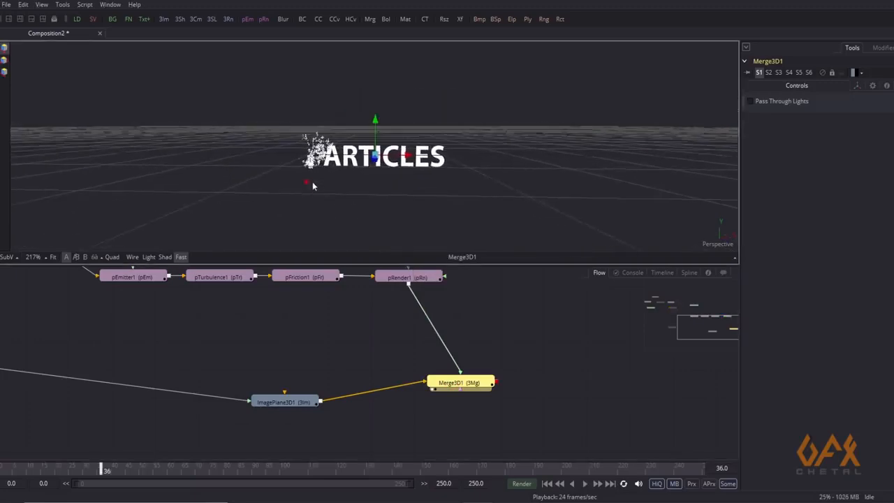
scroll(312, 186, "up", 3)
left_click(6, 472)
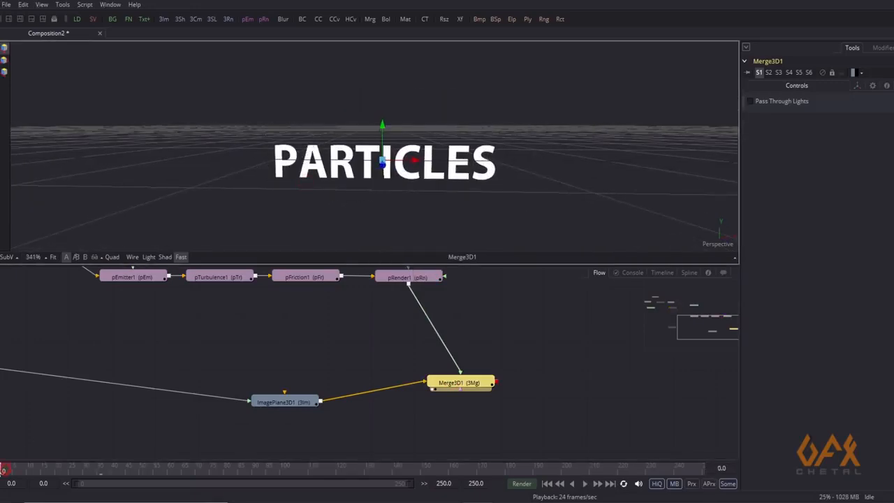
left_click(585, 483)
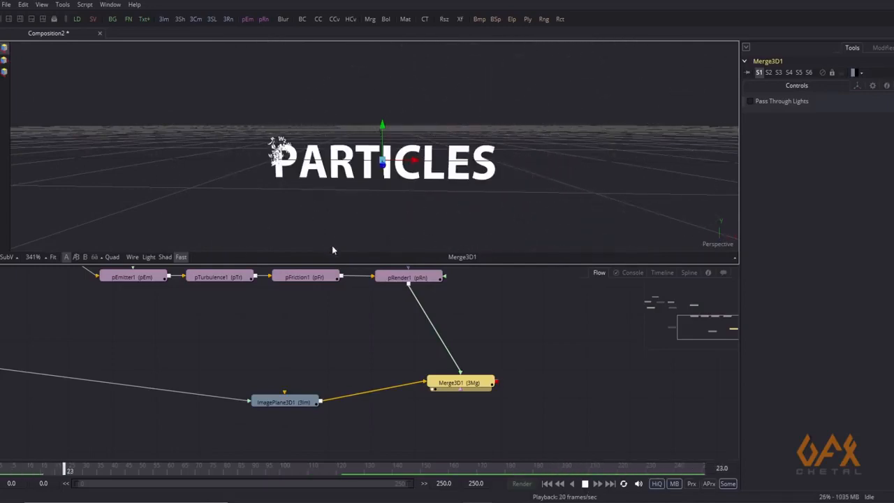
left_click_drag(247, 210, 348, 213)
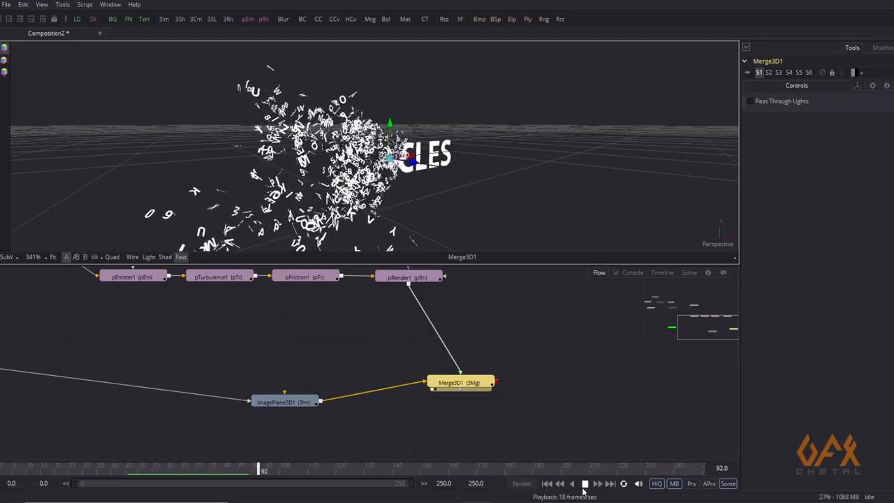
key("space")
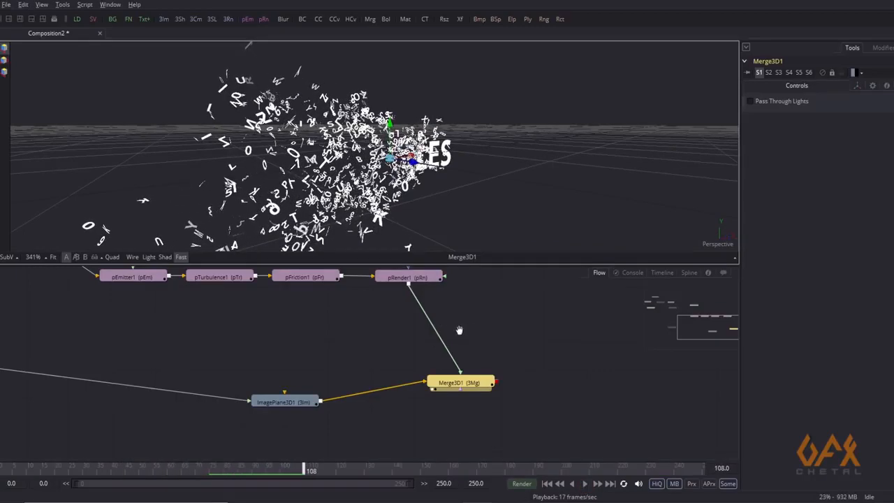
Add a Camera 3D node above Merge3D1 and connect its output to Merge3D1
left_click_drag(460, 331, 394, 352)
left_click_drag(375, 395, 375, 404)
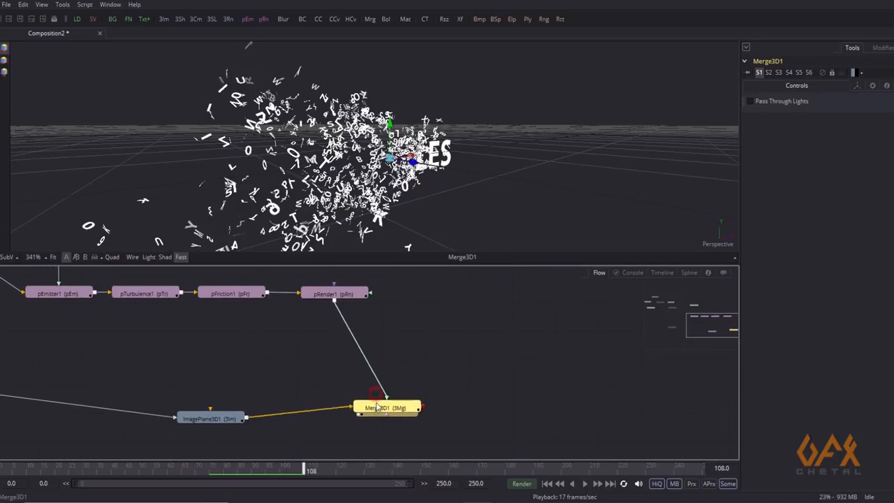
left_click_drag(446, 320, 401, 311)
left_click(402, 311)
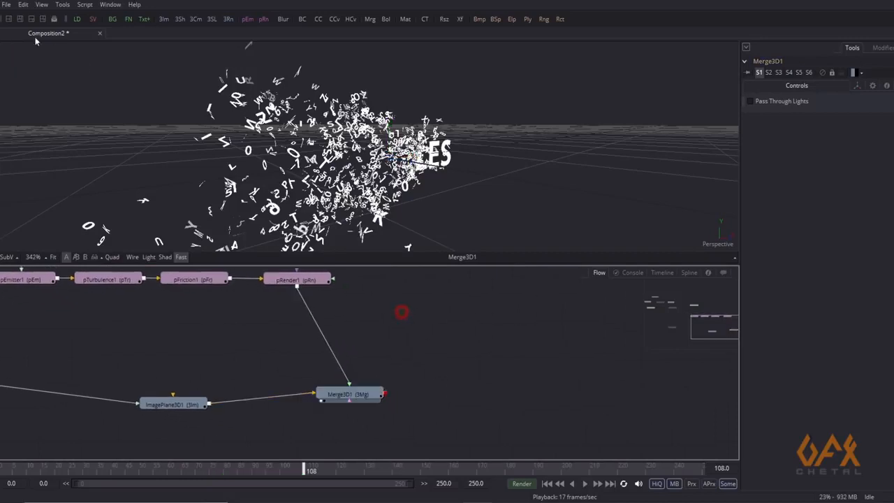
left_click(62, 4)
mouse_move(75, 23)
mouse_move(173, 27)
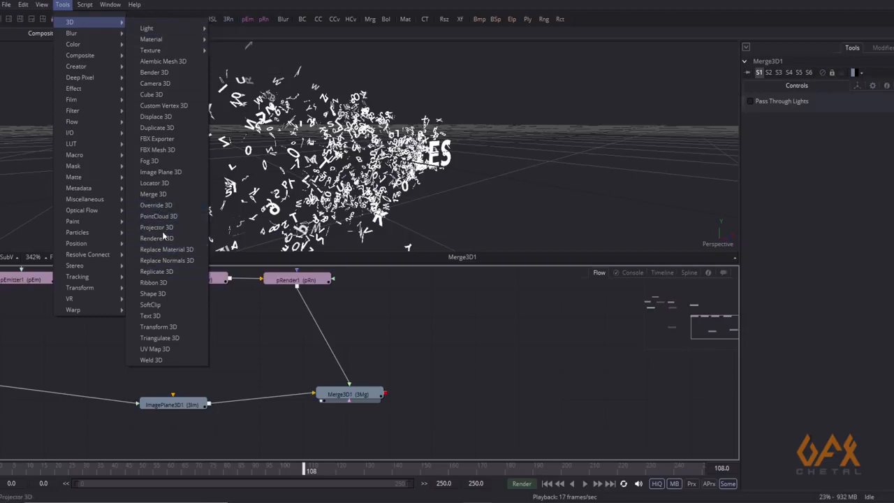
left_click(162, 84)
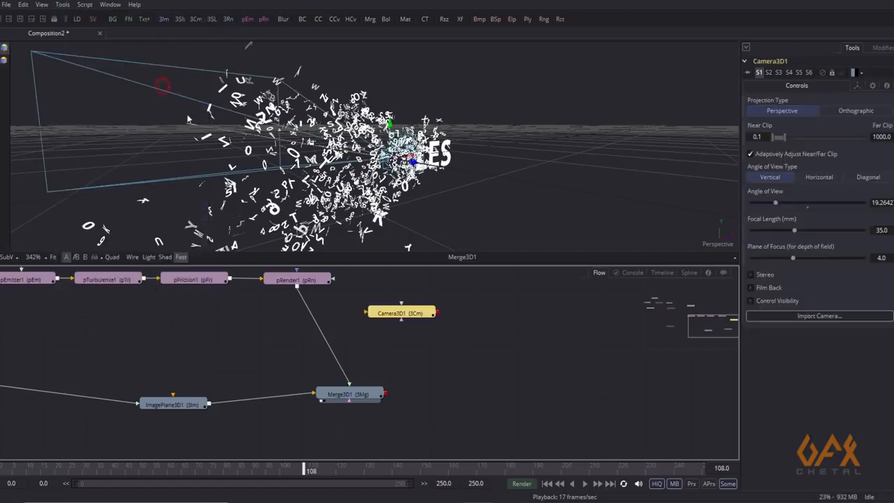
left_click_drag(437, 316, 353, 394)
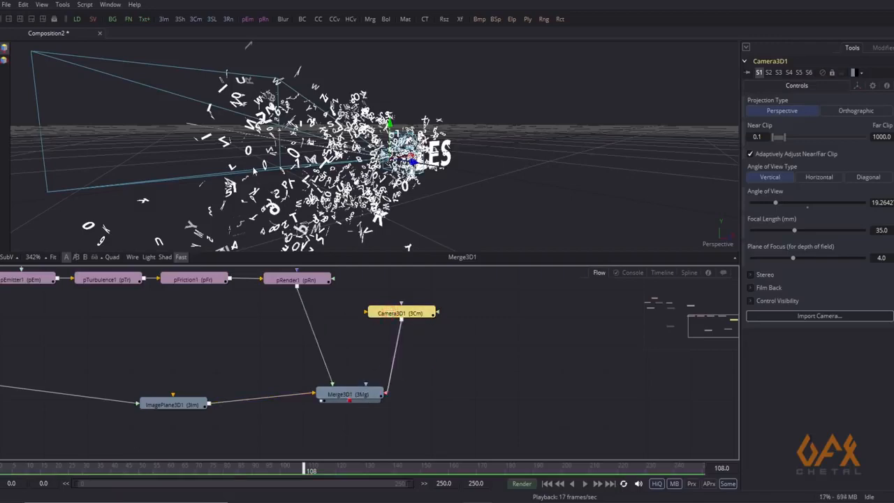
Pull Camera3D1 back from the text along its viewing axis so its frustum covers the text and particles
left_click_drag(259, 173, 707, 160)
left_click_drag(514, 160, 704, 198)
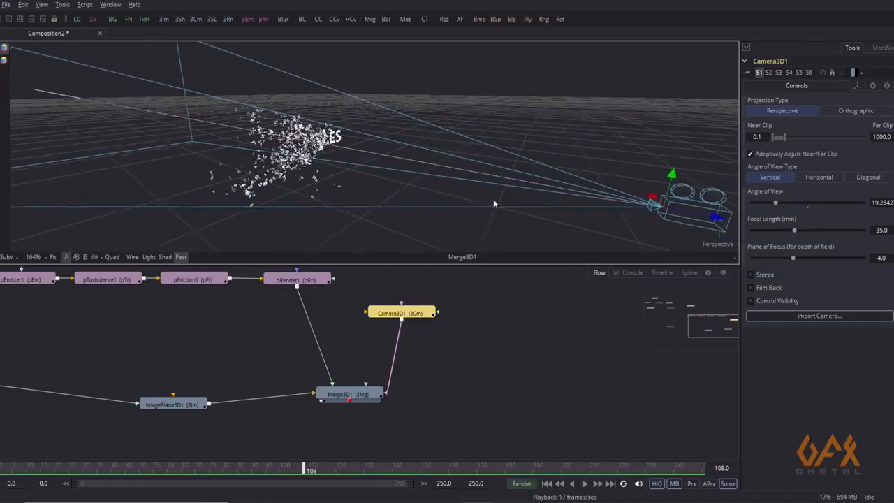
left_click_drag(493, 203, 294, 215)
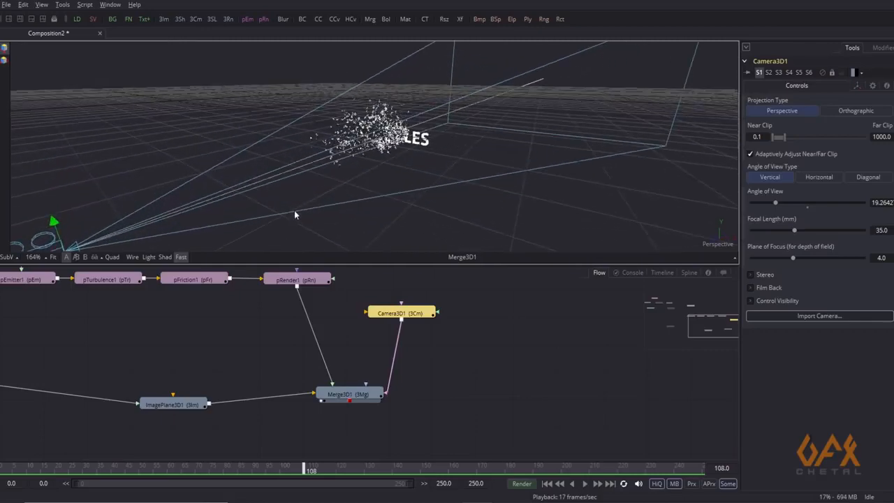
left_click(392, 352)
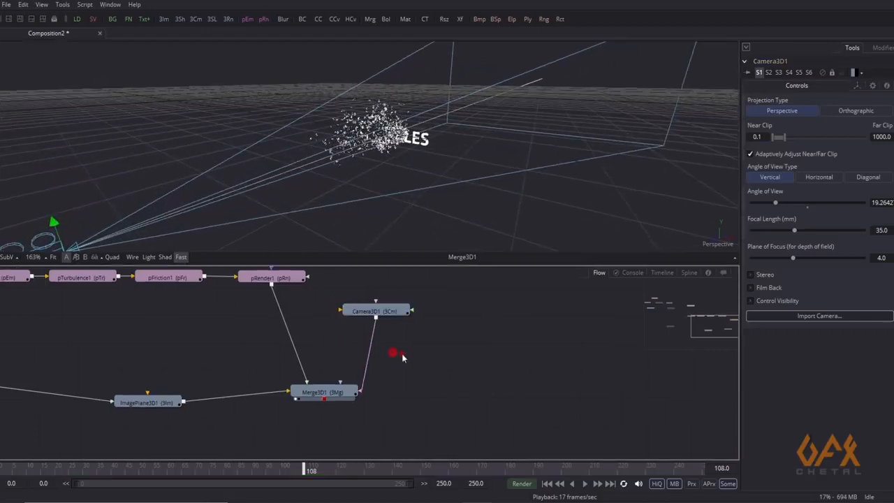
left_click(63, 5)
mouse_move(70, 21)
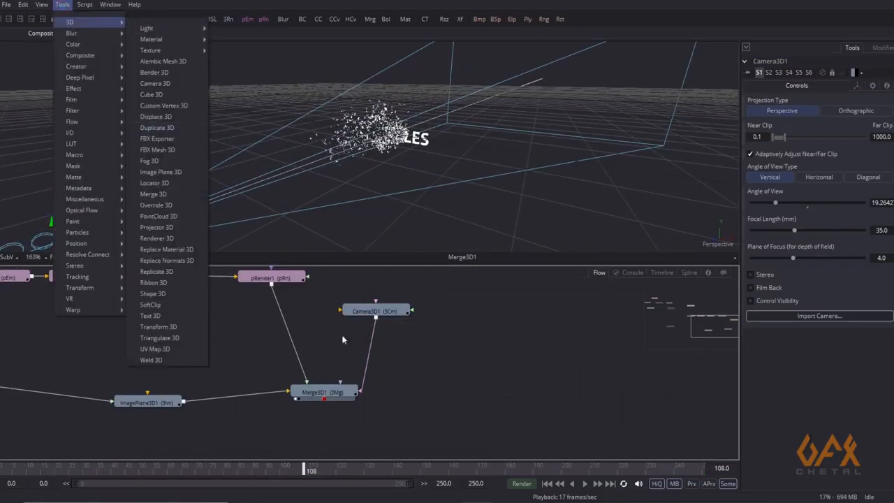
left_click(269, 0)
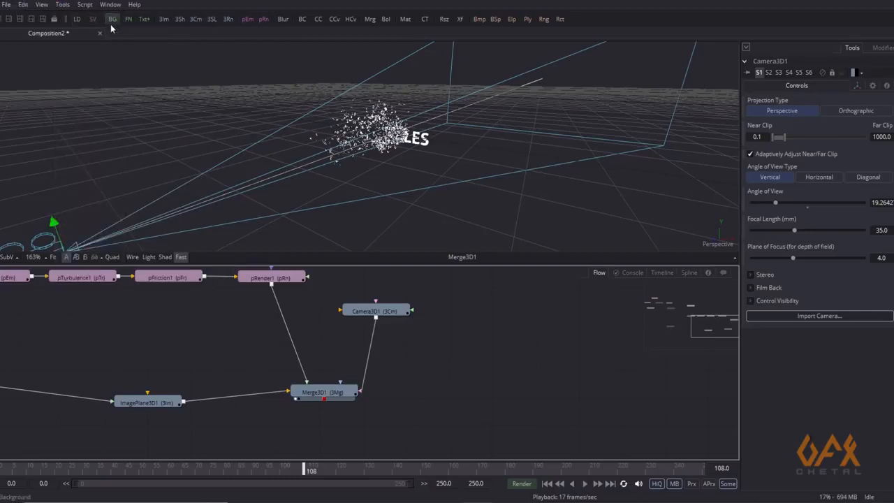
Switch to the two-viewer layout and add a Renderer 3D node after Merge3D1, displayed in the second viewer
left_click(20, 21)
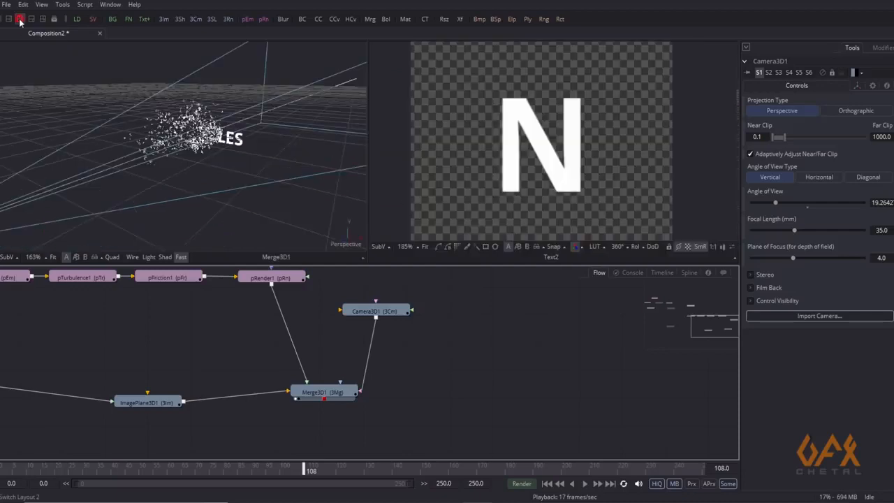
left_click(338, 395)
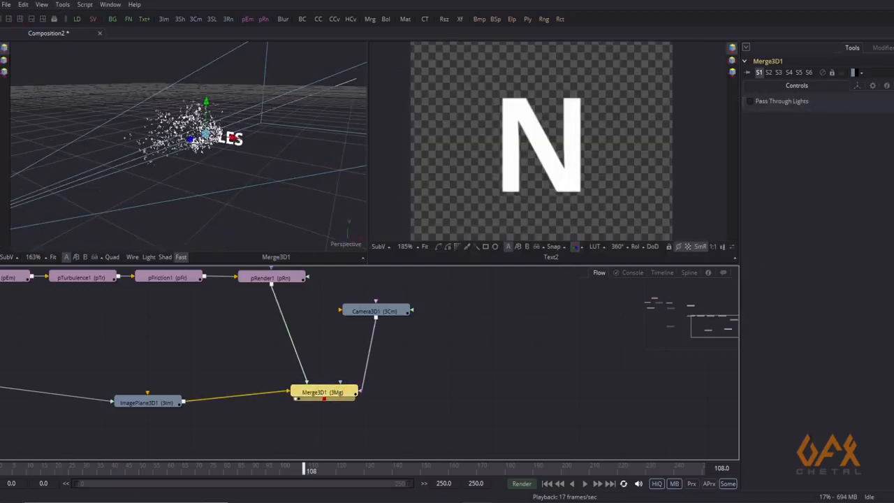
left_click(62, 5)
mouse_move(70, 22)
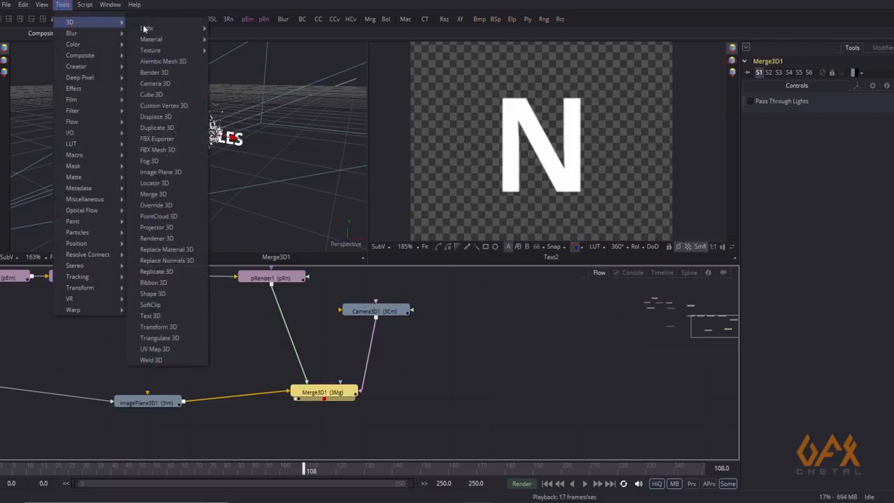
left_click(168, 240)
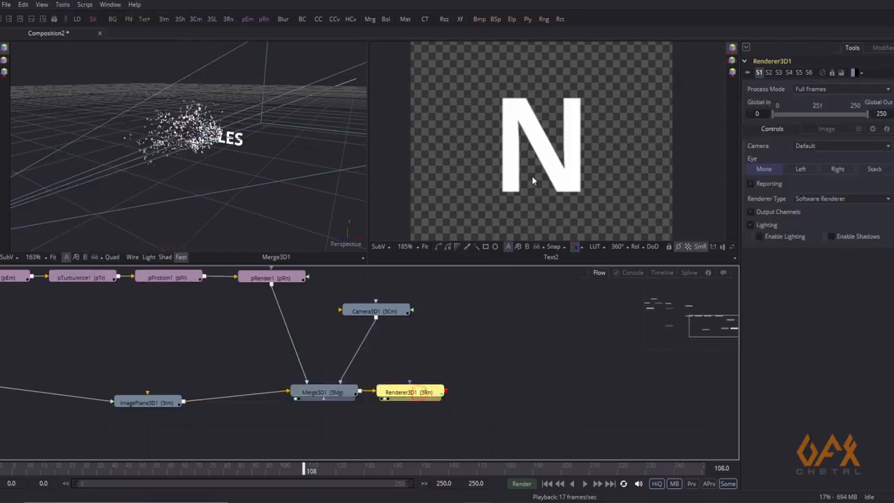
key("2")
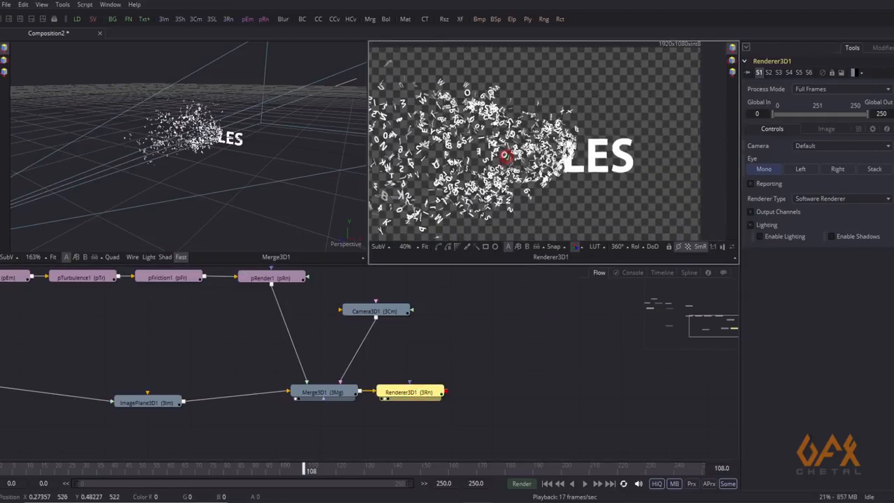
Move the camera slightly farther back so more of the flying characters fit inside the rendered frame
left_click_drag(507, 156, 483, 152)
scroll(499, 151, "down", 1)
left_click_drag(260, 166, 312, 152)
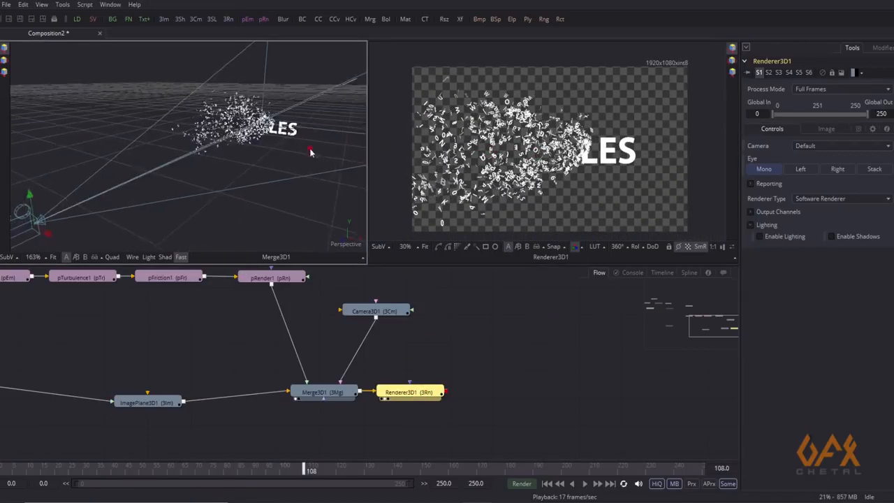
scroll(311, 152, "down", 2)
left_click_drag(88, 197, 59, 208)
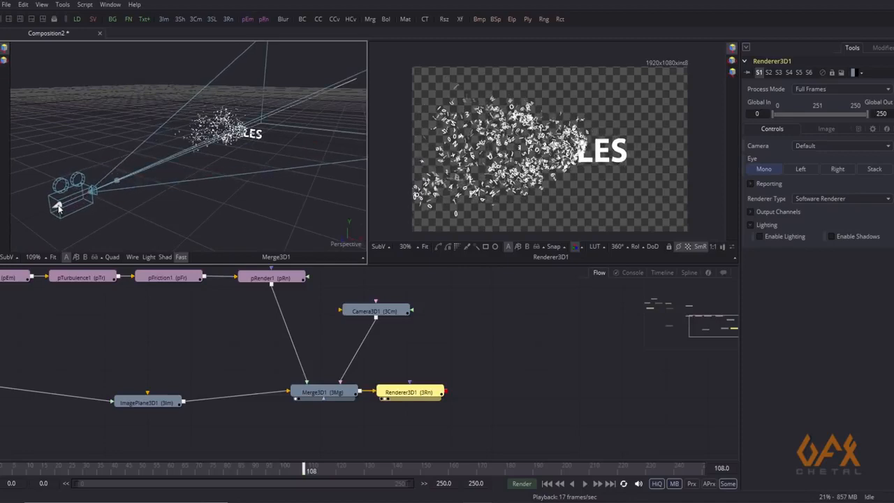
scroll(203, 184, "up", 1)
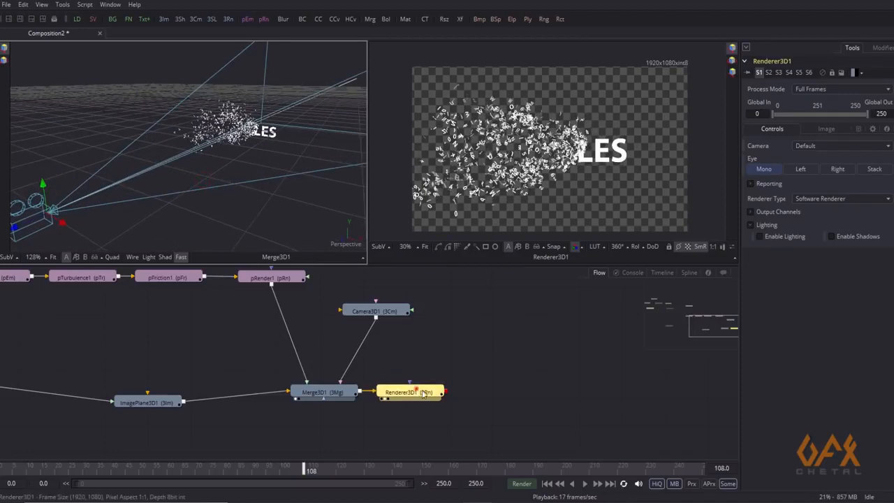
Place Renderer3D1 farther from Merge3D1 in the flow and enable its lighting and shadows
left_click_drag(412, 394, 479, 398)
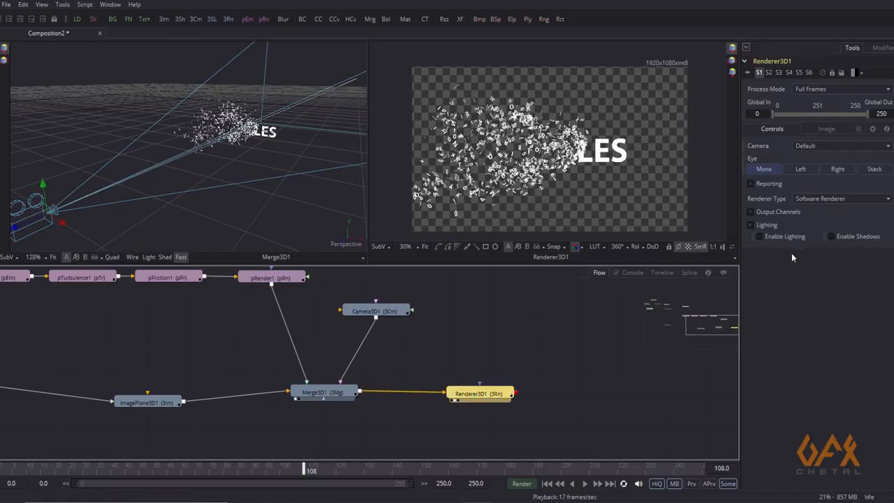
left_click(760, 236)
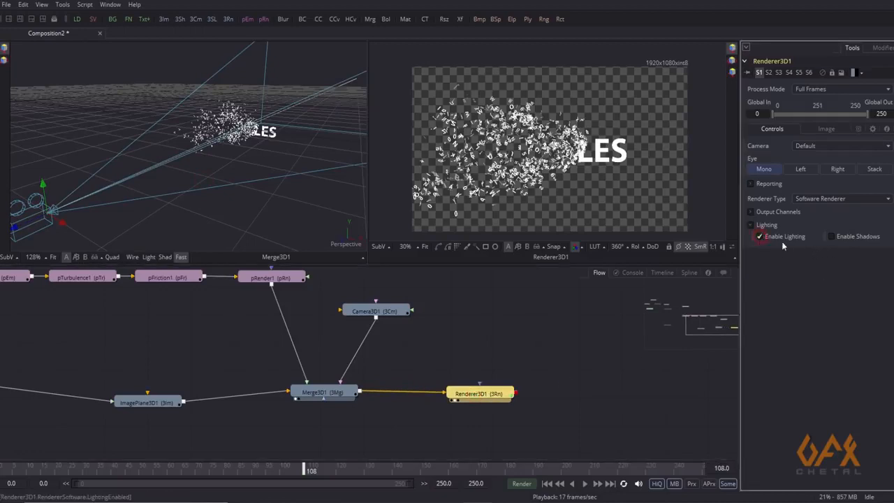
left_click(831, 236)
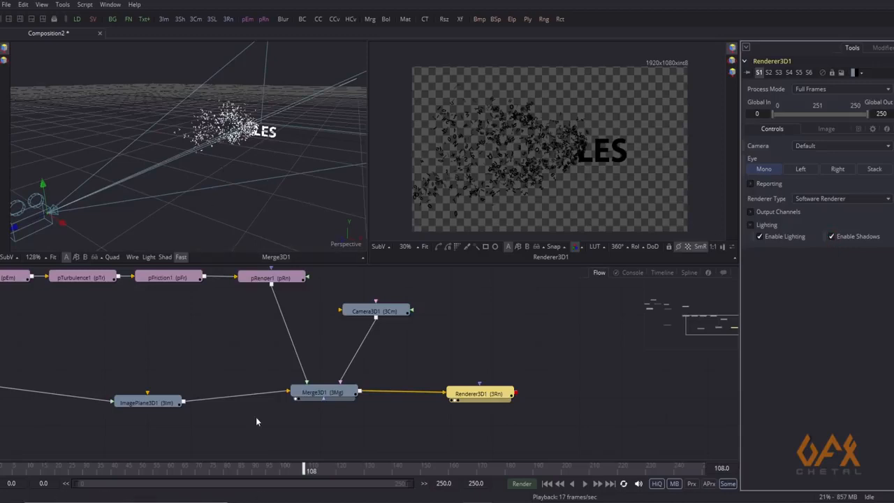
Add a Spot Light node below Merge3D1 and connect its output to Merge3D1
left_click_drag(242, 373, 216, 335)
left_click(260, 386)
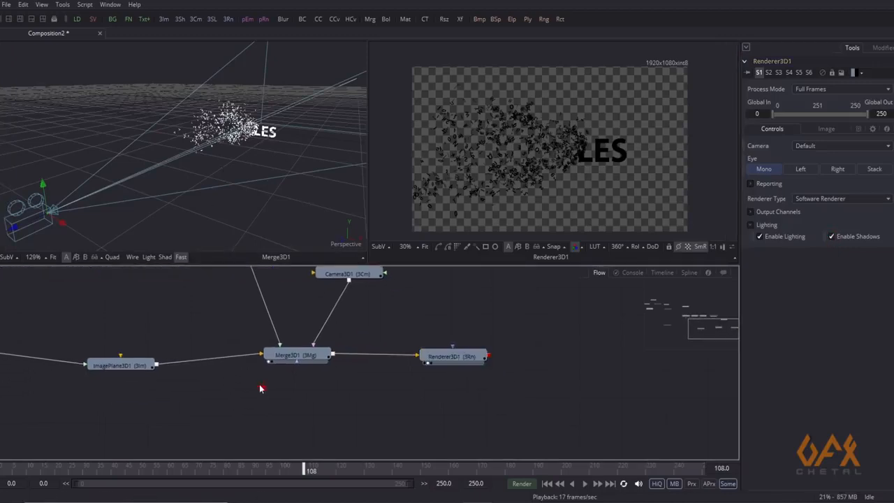
left_click(62, 5)
mouse_move(68, 25)
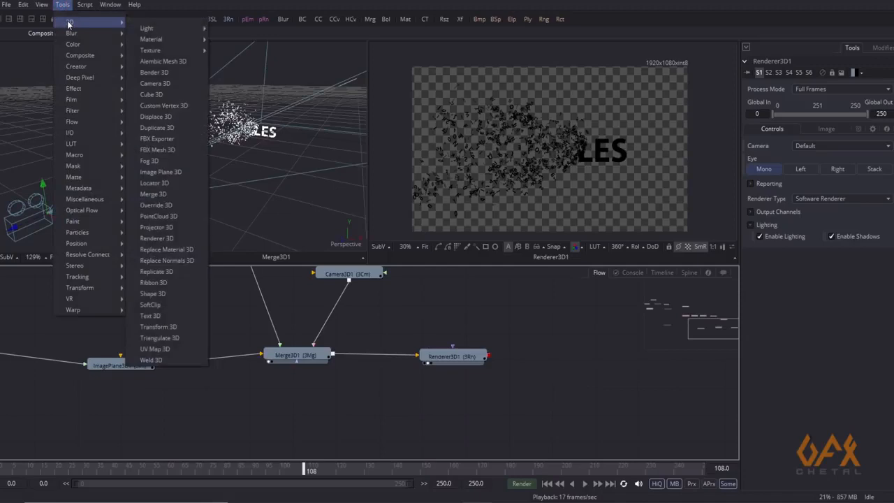
mouse_move(158, 31)
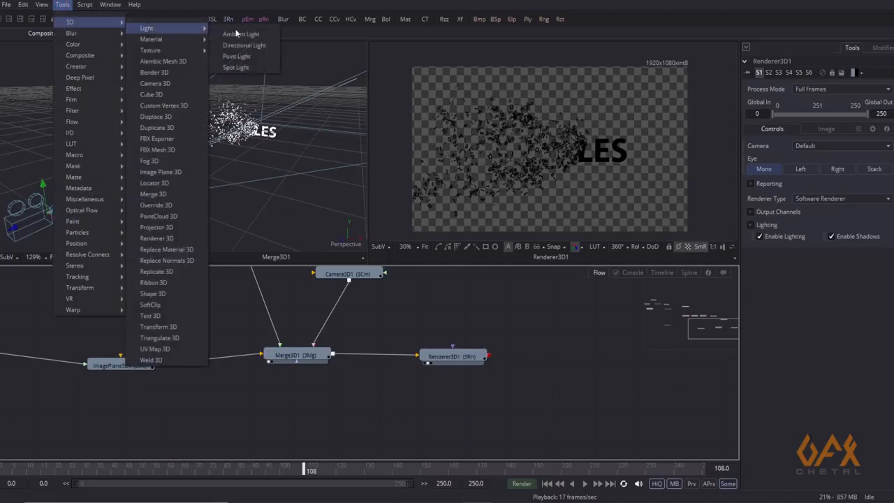
left_click(237, 67)
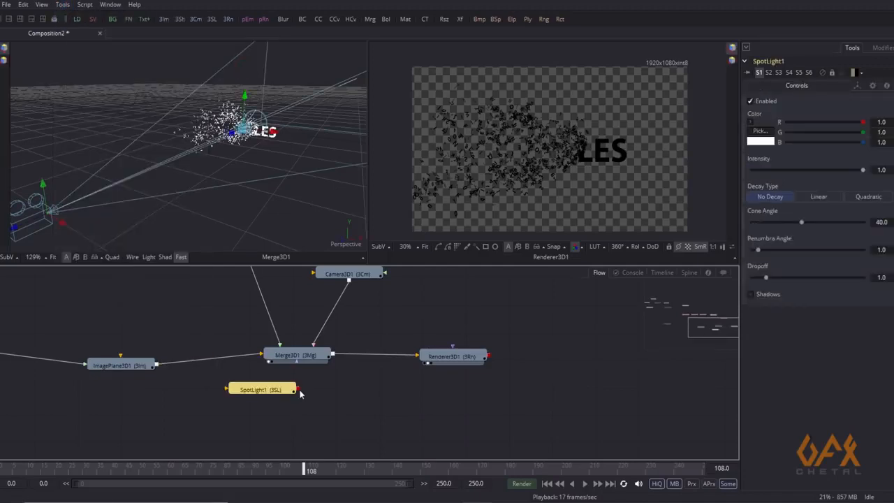
left_click_drag(296, 389, 300, 356)
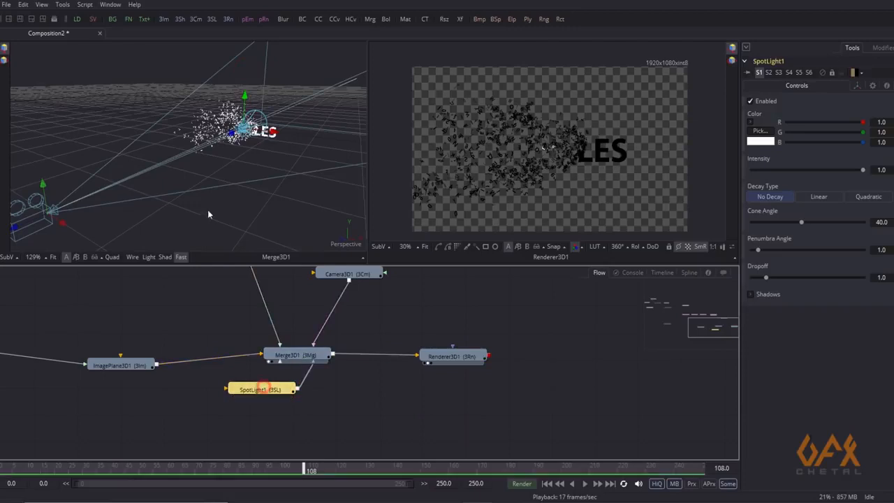
Move the spot light out near the camera, and set its cone angle to 51.54 and penumbra angle to 7.18
left_click_drag(208, 214, 220, 210)
left_click_drag(242, 136, 52, 224)
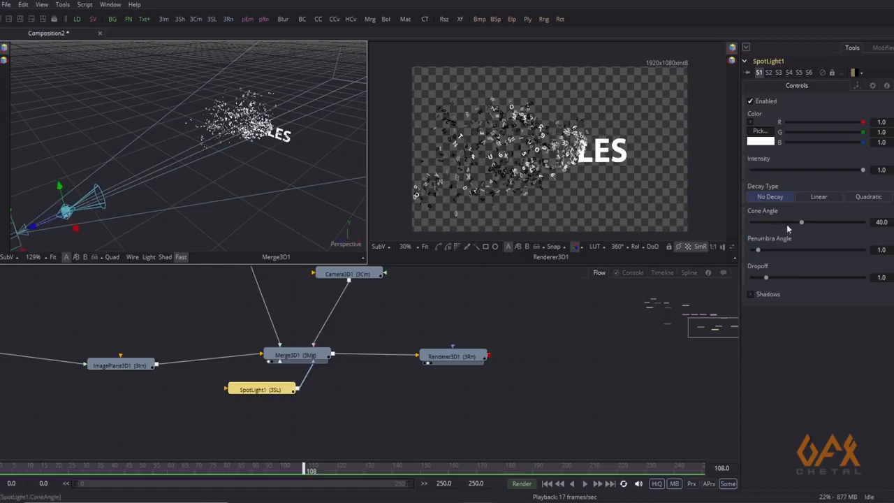
left_click_drag(801, 222, 815, 222)
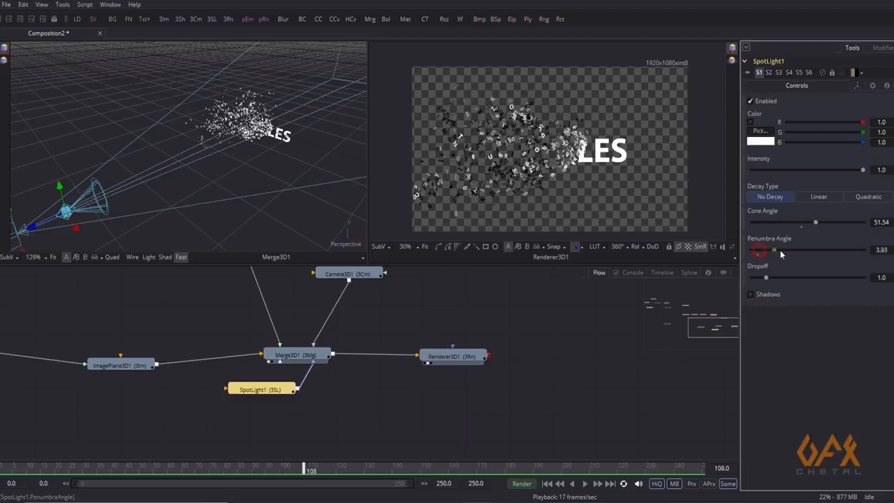
left_click_drag(790, 250, 792, 249)
Turn off the checkered underlay in the render viewer and inspect the lit characters up close against black
left_click_drag(535, 153, 631, 153)
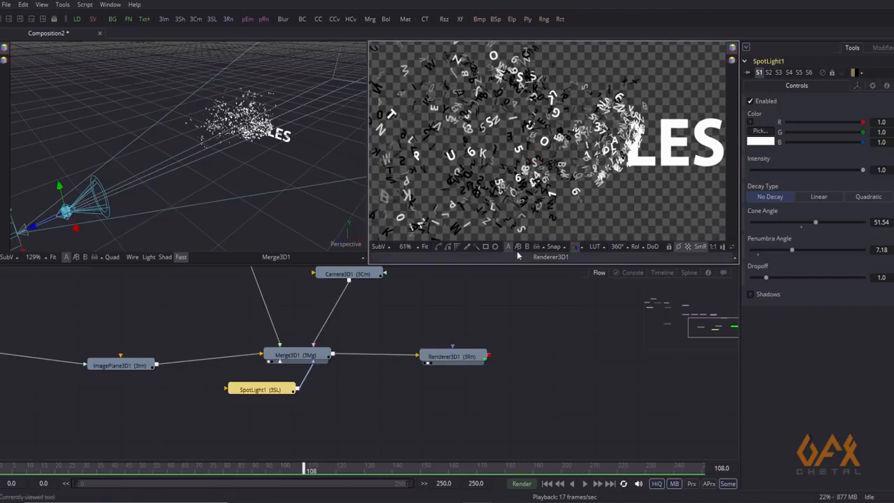
left_click(688, 248)
left_click_drag(580, 164, 527, 147)
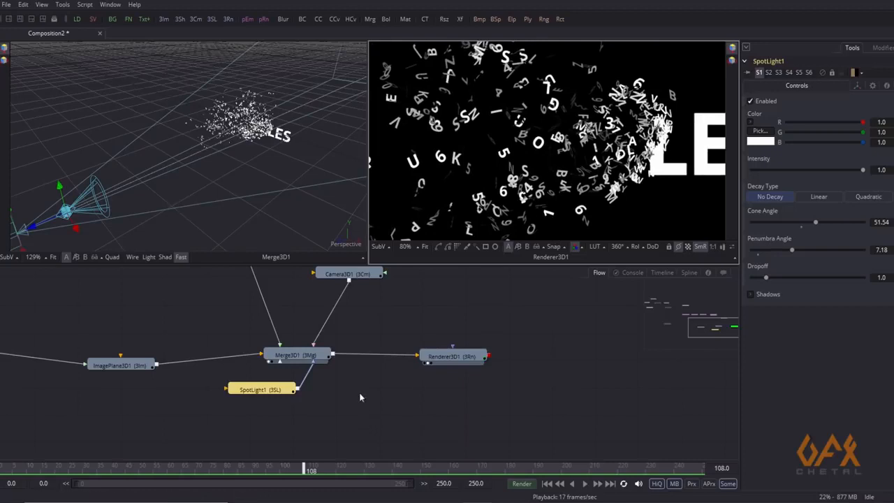
Add an Ambient Light node, connect it to Merge3D1, and arrange both light nodes side by side below the merge
left_click_drag(356, 379, 318, 388)
left_click_drag(400, 365, 429, 362)
left_click(379, 396)
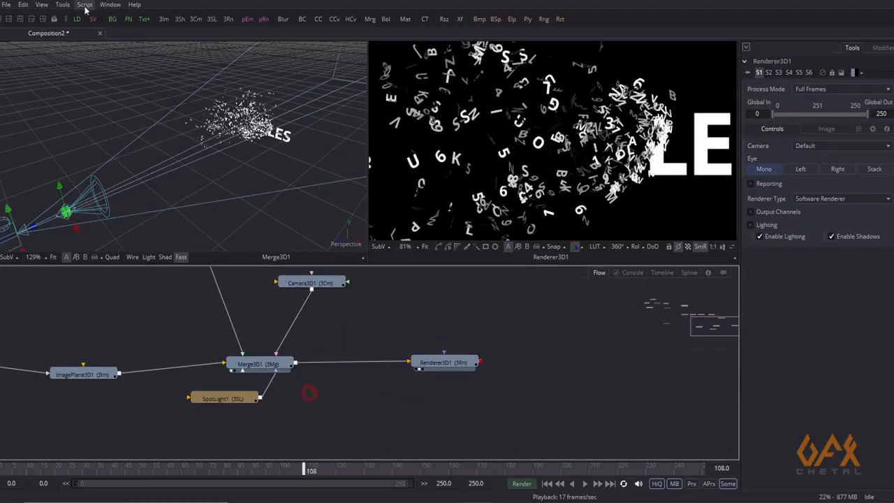
left_click(63, 5)
mouse_move(69, 21)
mouse_move(166, 29)
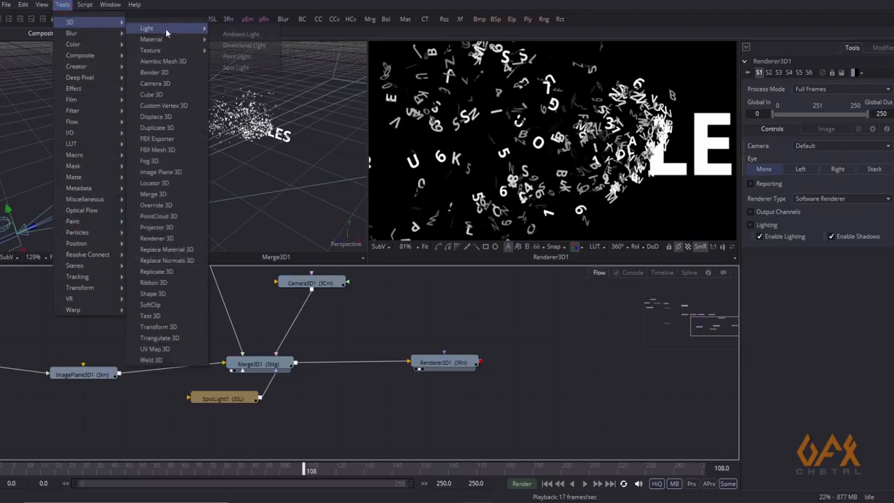
left_click(238, 35)
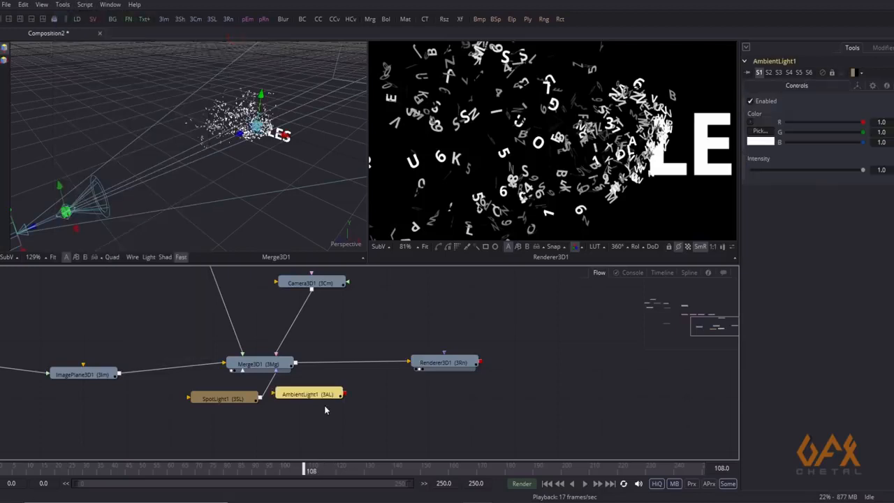
left_click_drag(342, 394, 248, 369)
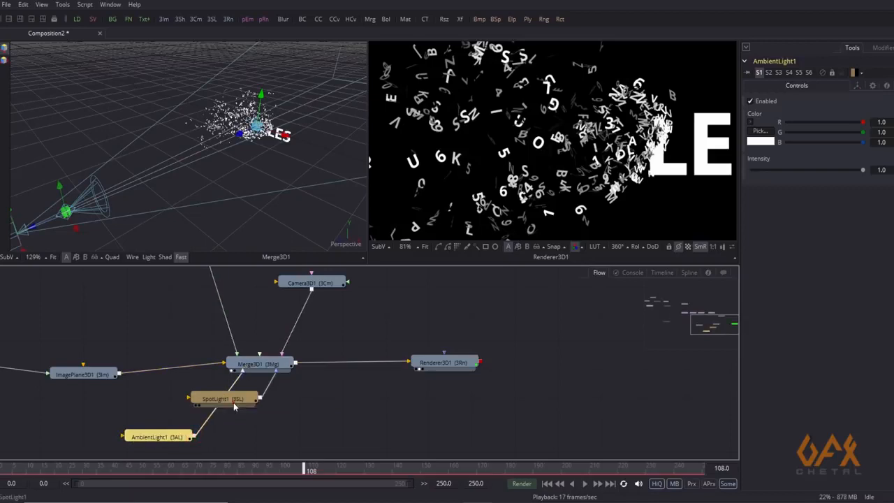
left_click_drag(231, 399, 268, 412)
left_click_drag(157, 438, 162, 417)
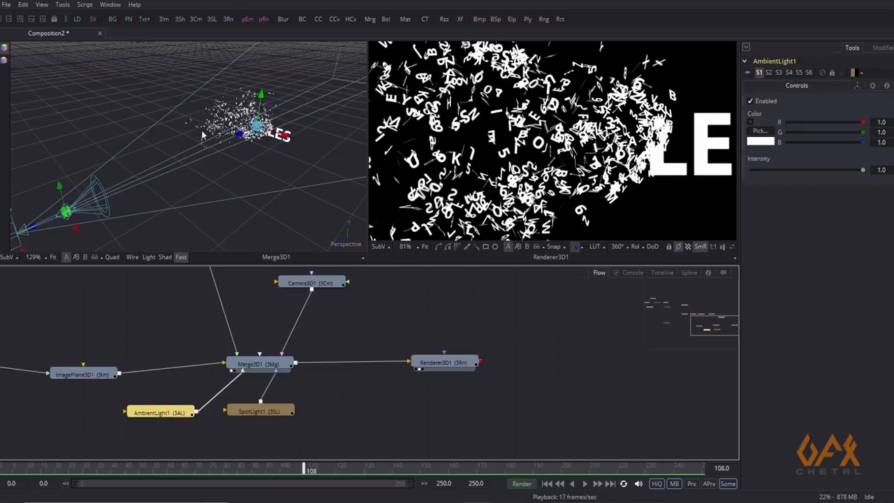
Set the ambient light's intensity to 0.2 and check the dimmer characters across the rendered frame
scroll(202, 136, "up", 5)
scroll(203, 136, "down", 2)
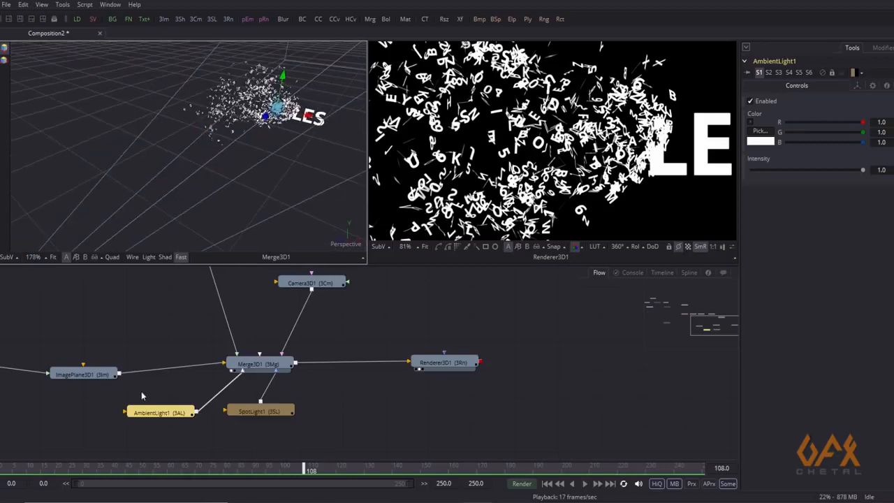
left_click(160, 416)
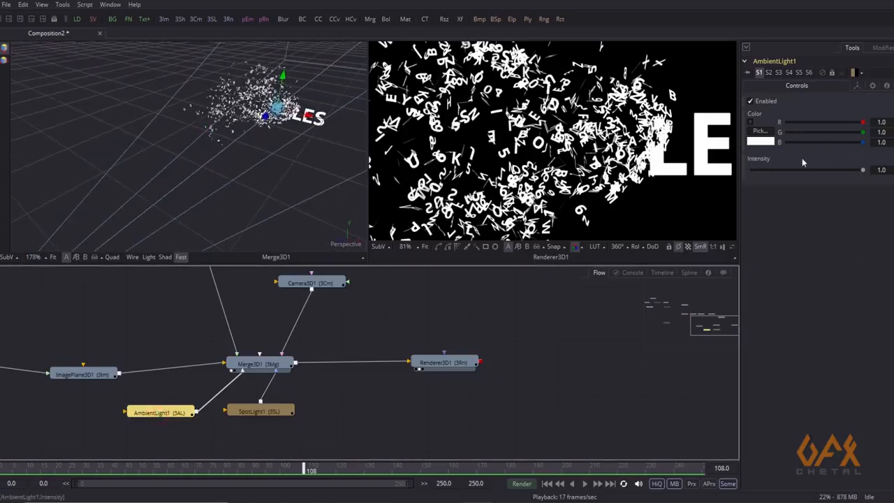
left_click(882, 170)
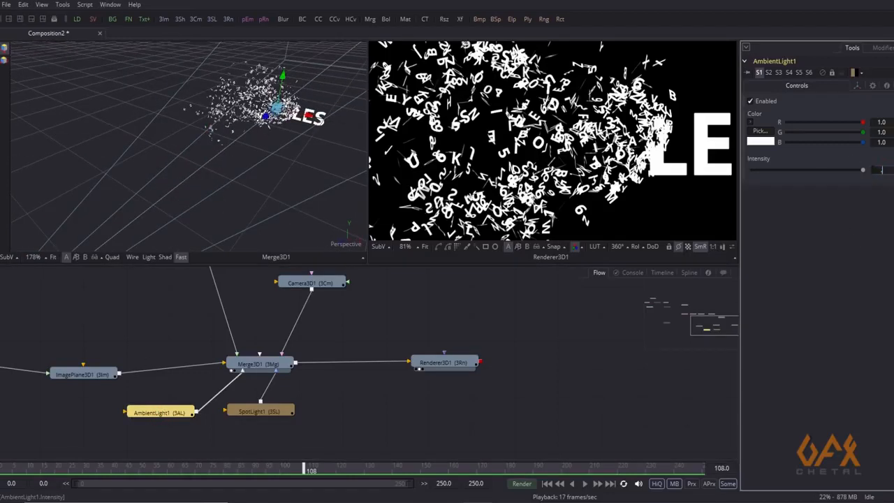
type(".2")
key("Return")
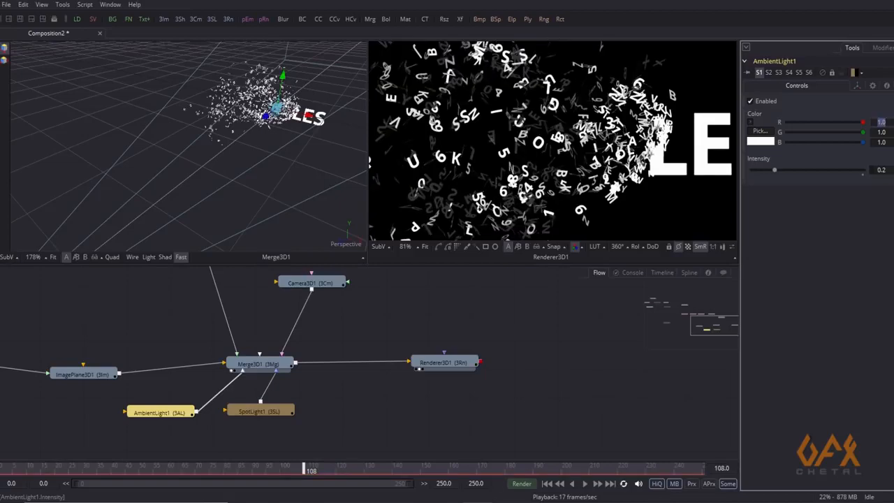
scroll(556, 197, "down", 5)
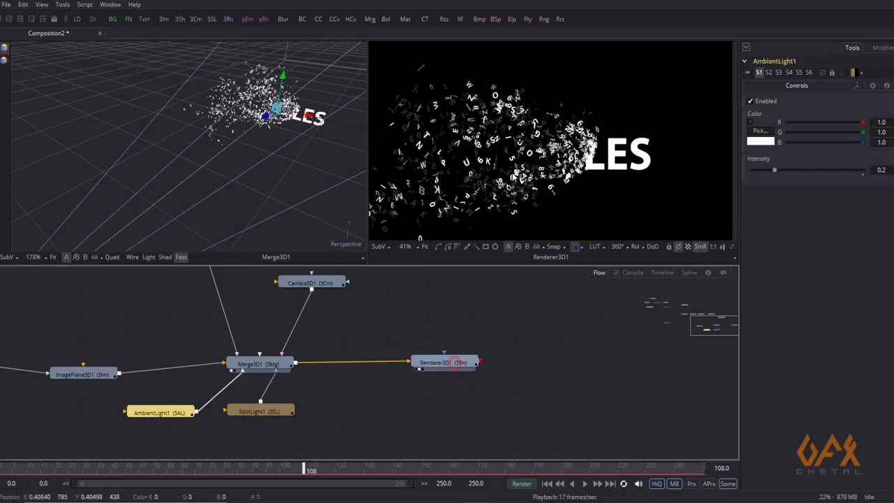
Play the rendered text breakup from the start, scrub to frame 87, and examine the lit characters up close
scroll(507, 180, "down", 1)
left_click_drag(506, 180, 479, 183)
left_click(7, 469)
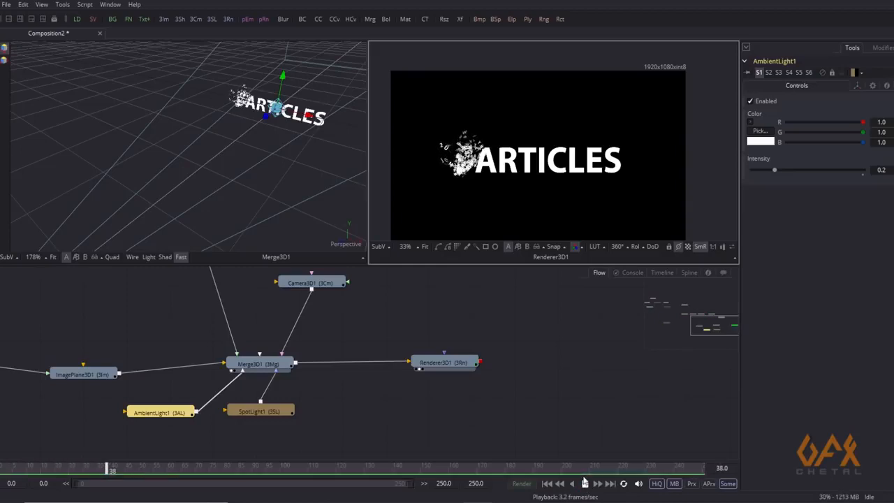
scroll(509, 199, "up", 2)
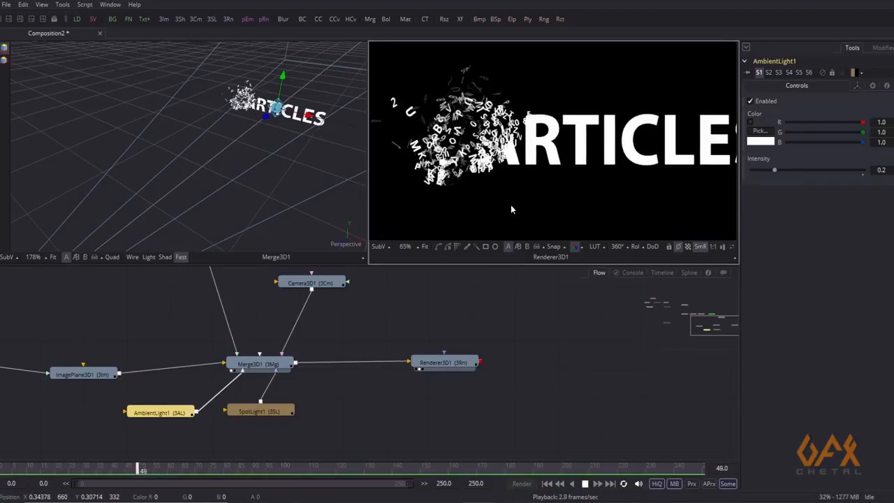
left_click(9, 469)
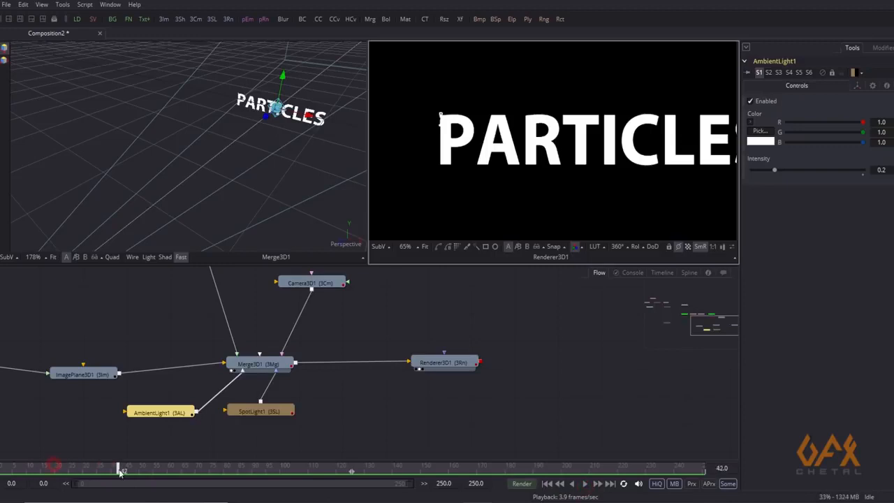
left_click_drag(120, 472, 245, 474)
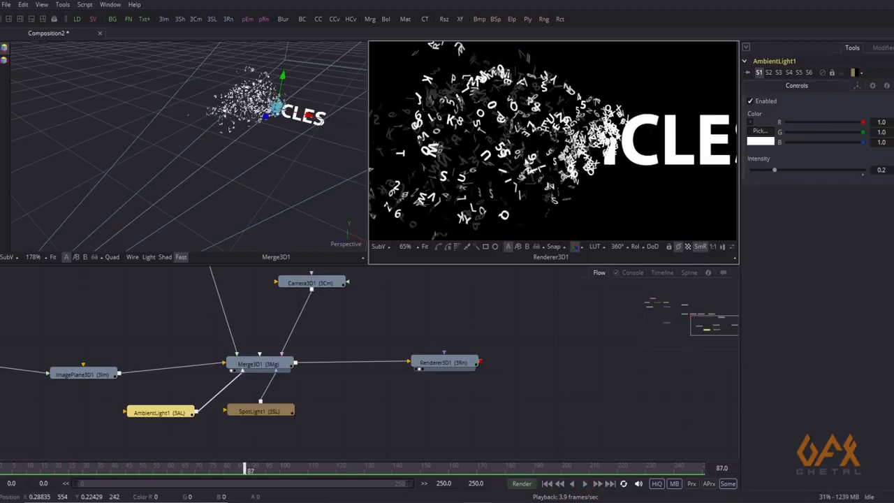
scroll(446, 209, "down", 2)
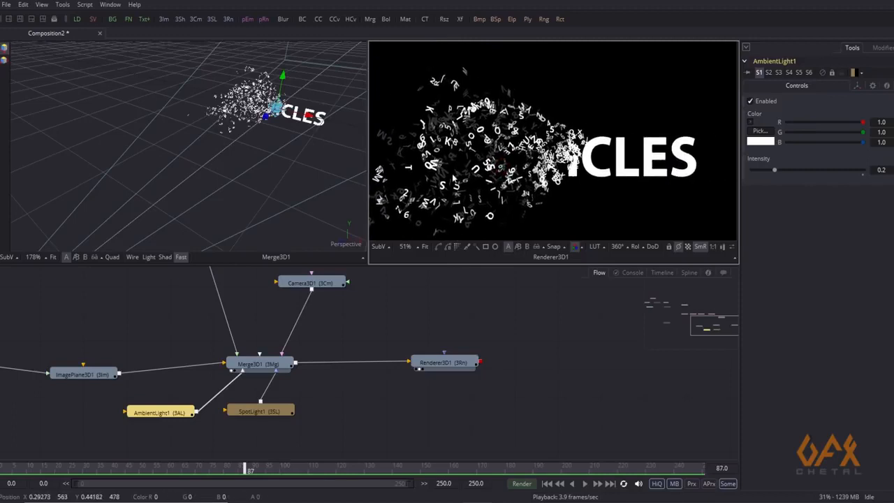
left_click_drag(445, 146, 489, 170)
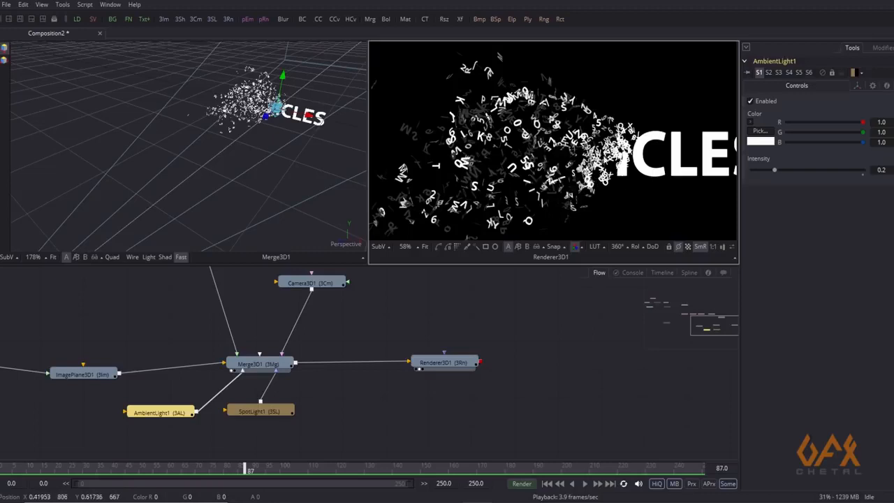
Try motion blur at quality 10 on Renderer3D1, inspect the characters, and turn the blur back off
left_click_drag(448, 368, 416, 369)
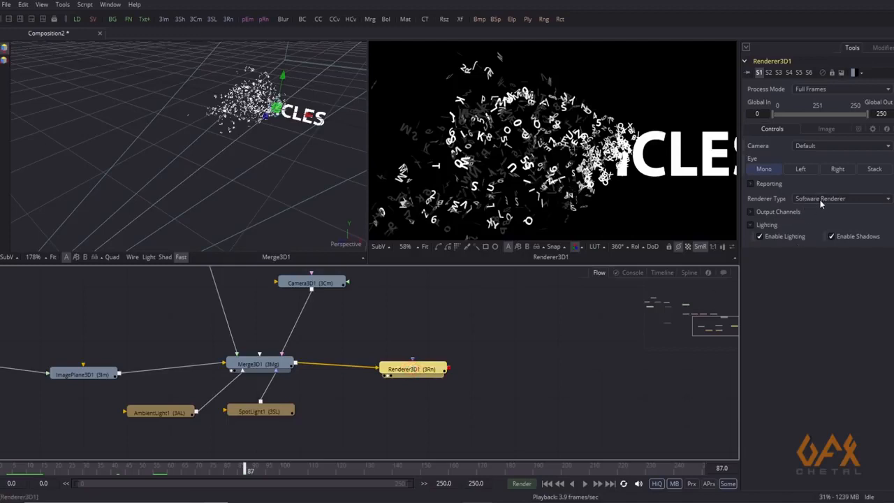
left_click(859, 129)
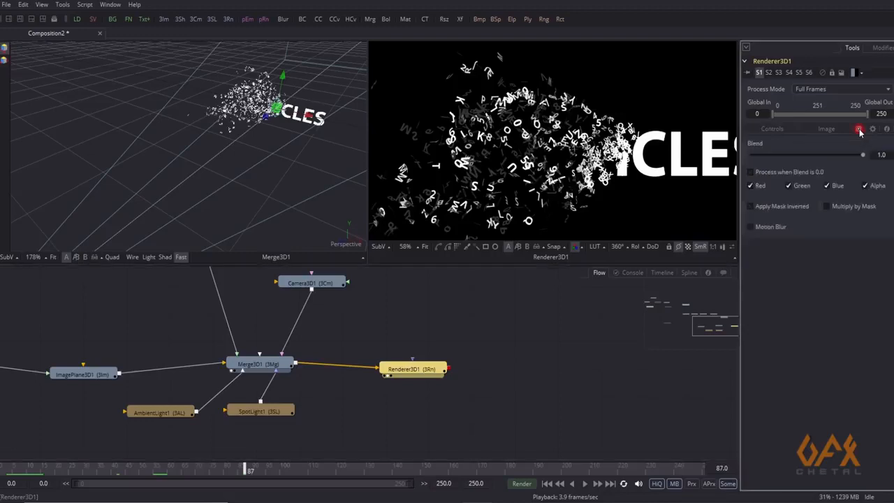
left_click(750, 226)
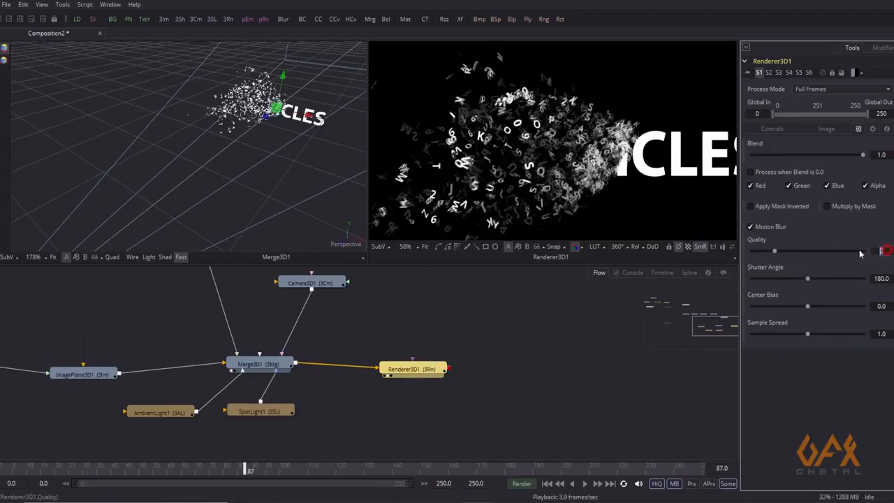
key("Tab")
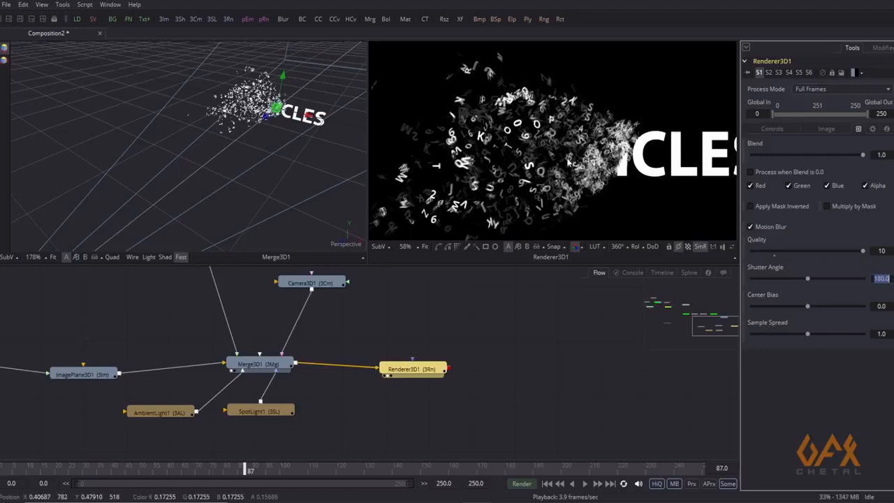
mouse_move(534, 144)
left_mouse_down()
mouse_move(514, 142)
mouse_move(525, 141)
left_mouse_up()
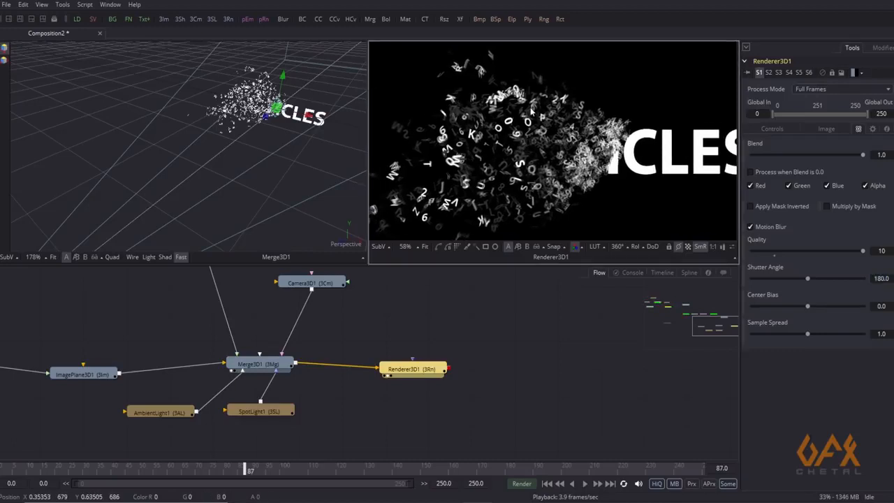
left_click(751, 228)
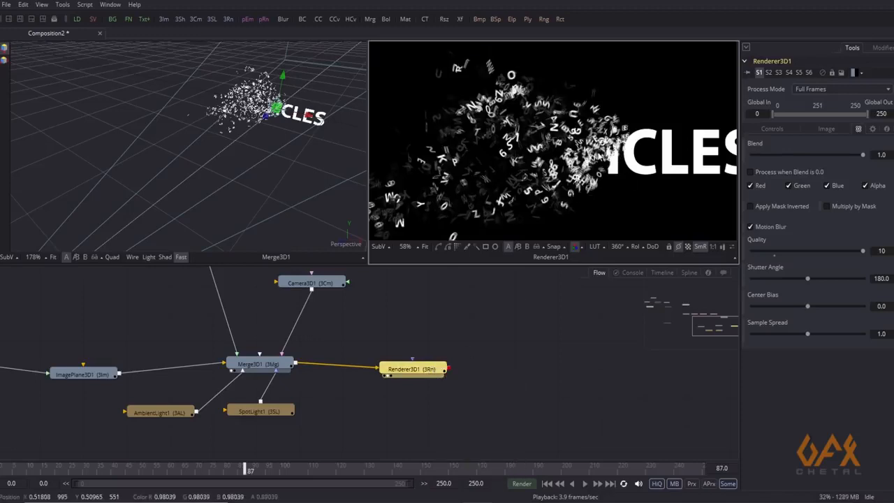
scroll(551, 151, "down", 2)
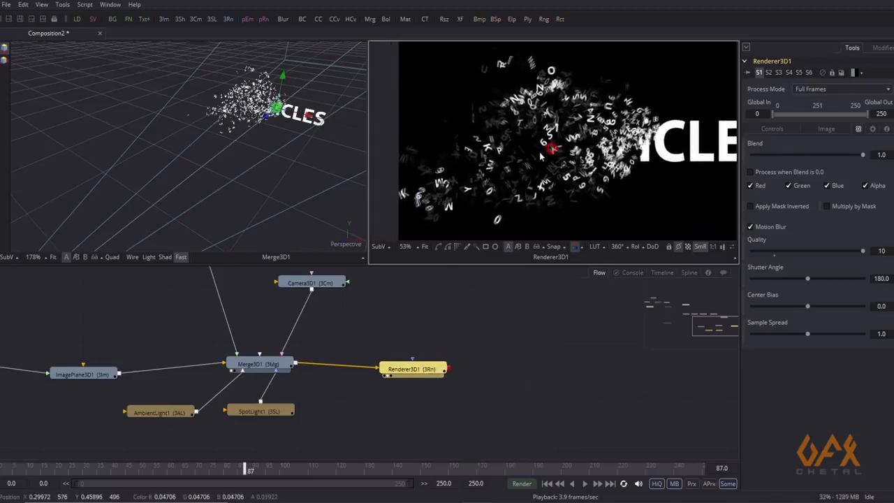
left_click(750, 227)
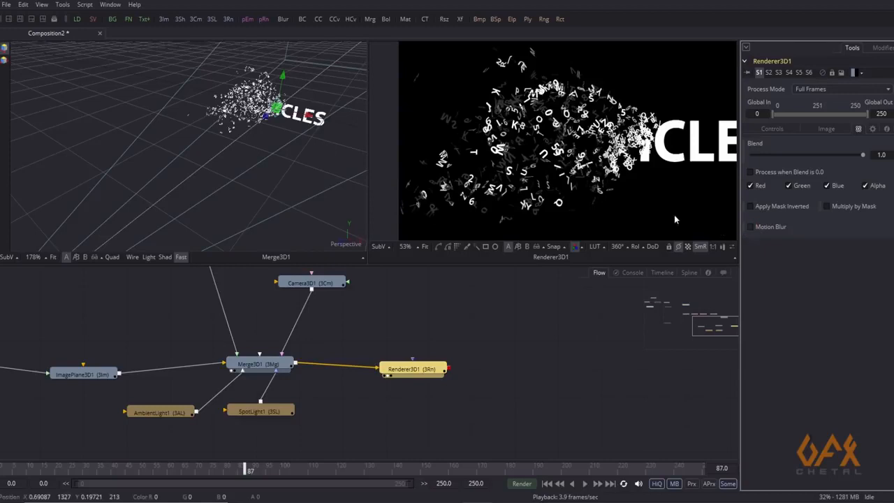
Enable the Vector output channel for the software renderer in Renderer3D1
left_click(771, 129)
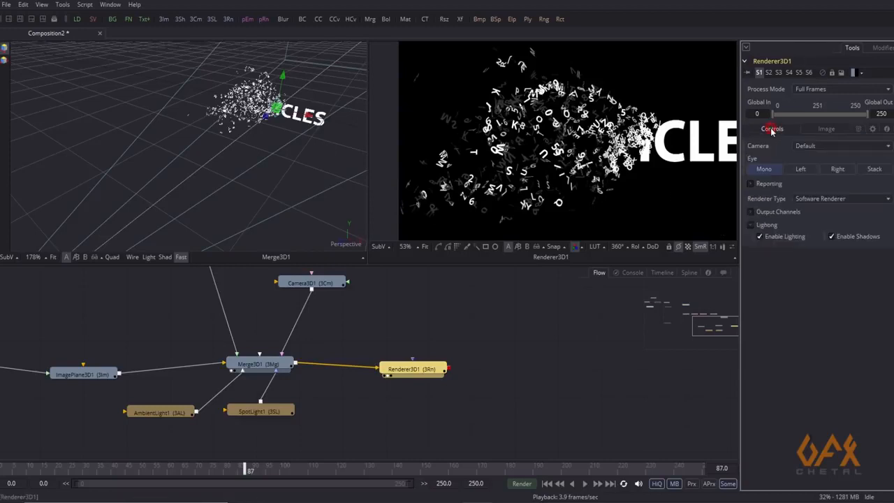
left_click(749, 213)
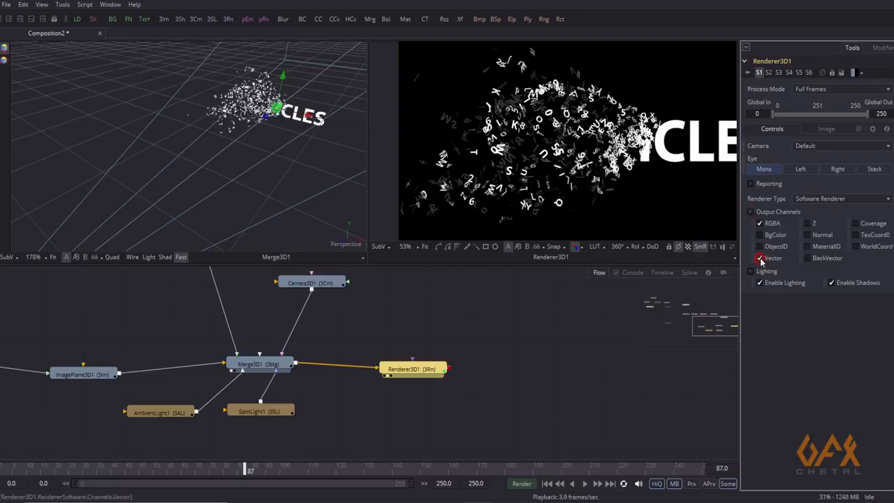
left_click(426, 370)
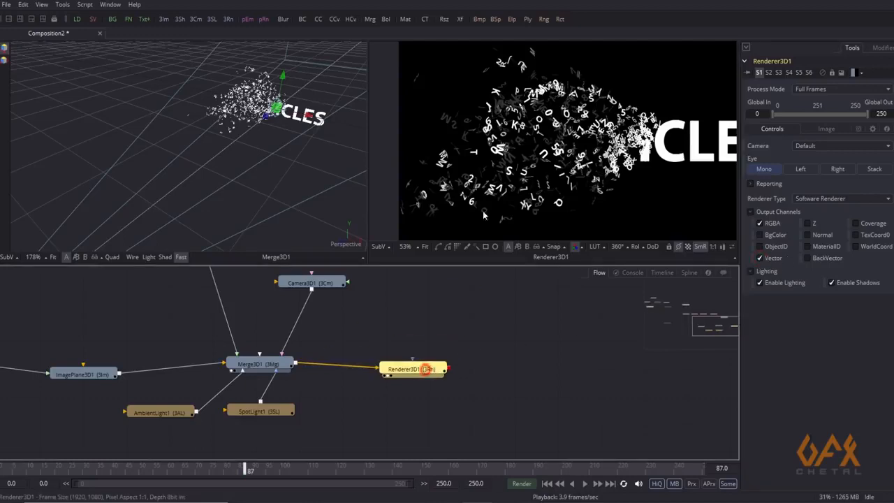
Enlarge the render viewer, examine the Vectors channel around frame 78, and switch the display back to Color
left_click_drag(368, 179, 210, 180)
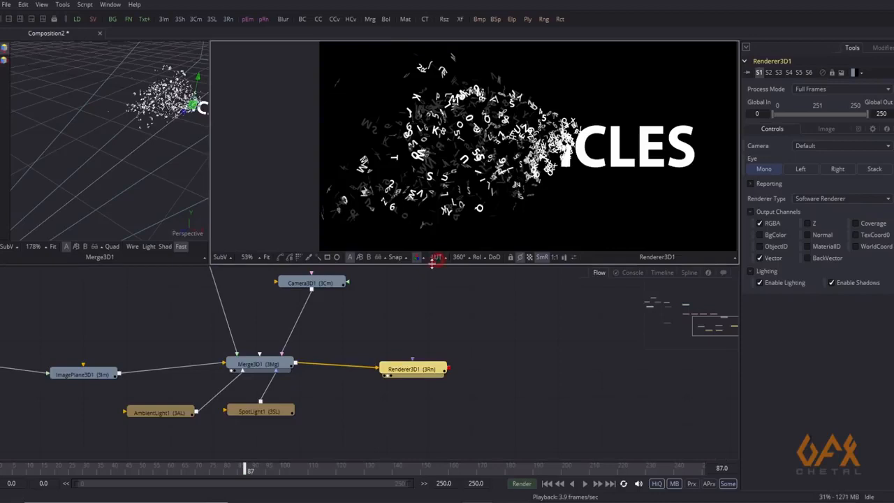
left_click_drag(434, 263, 426, 281)
left_click(423, 282)
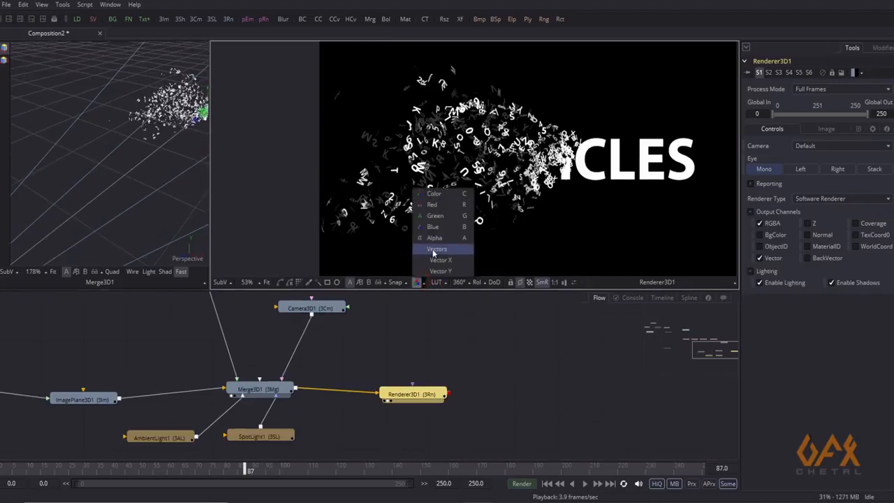
left_click(436, 249)
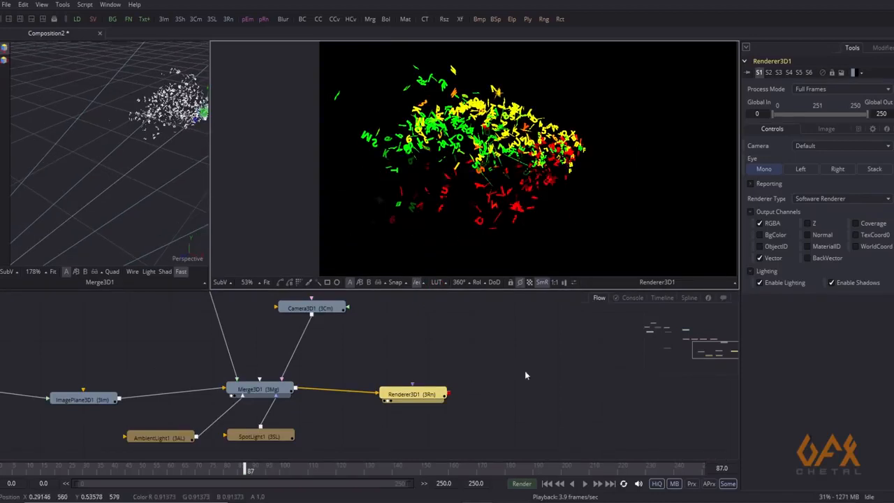
left_click_drag(239, 471, 220, 471)
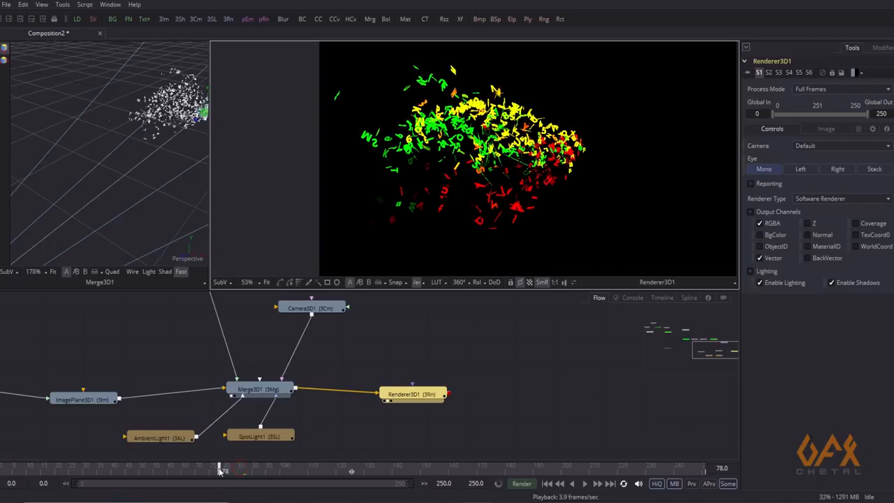
left_click(422, 285)
left_click(433, 200)
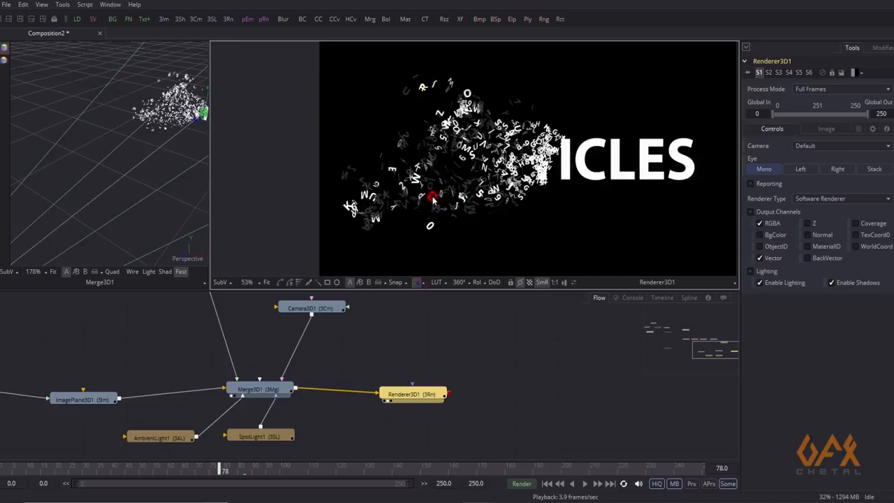
Add a Vector Motion Blur node after Renderer3D1 and show its output in the render viewer
left_click_drag(640, 176, 569, 178)
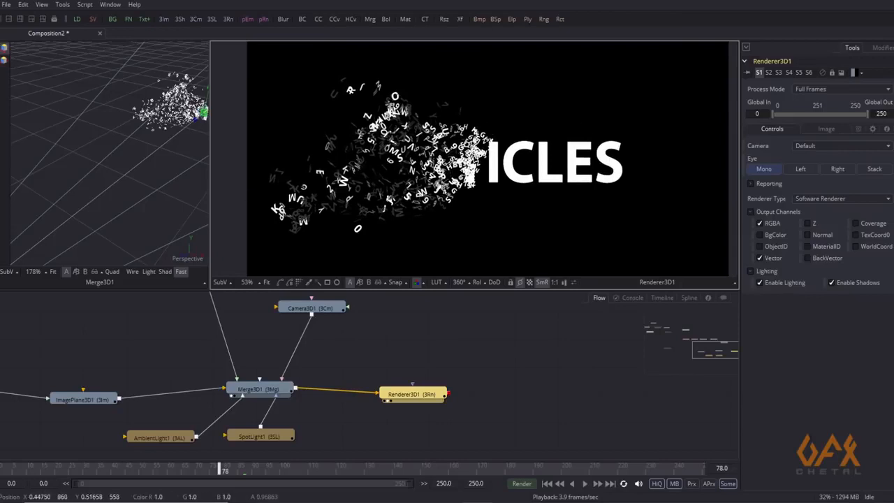
left_click_drag(457, 173, 505, 180)
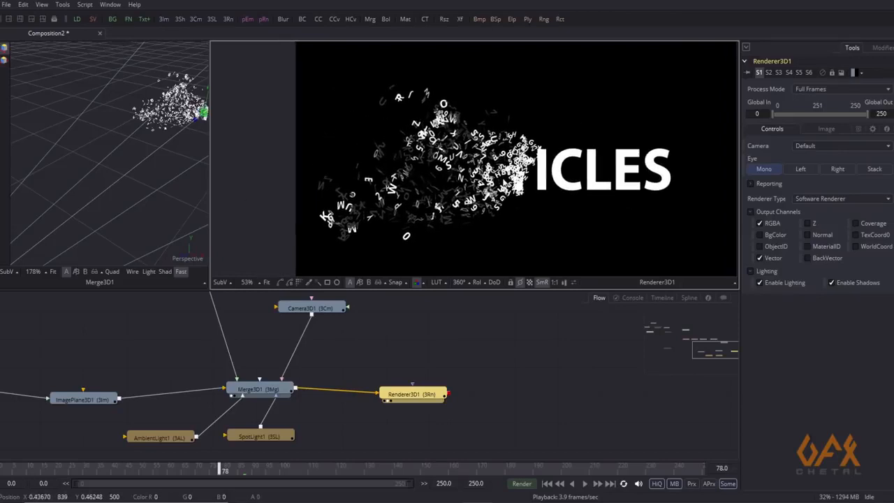
left_click_drag(439, 371, 354, 349)
left_click(340, 372)
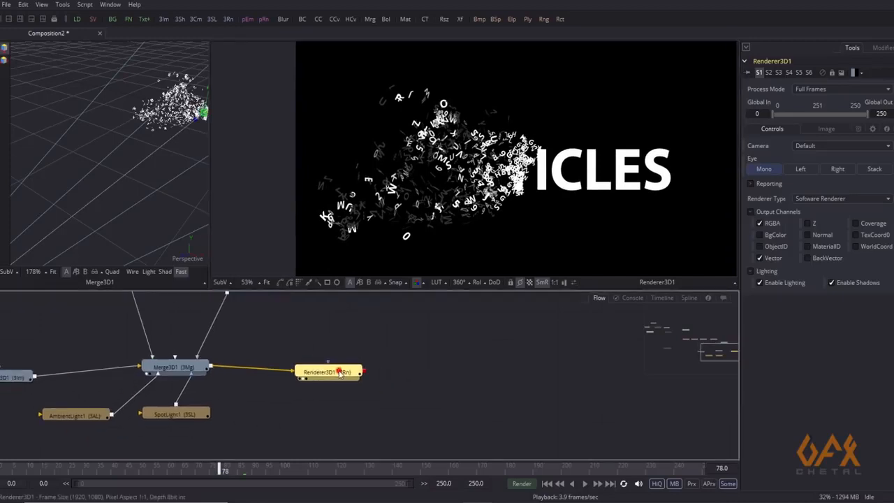
left_click(62, 5)
mouse_move(76, 35)
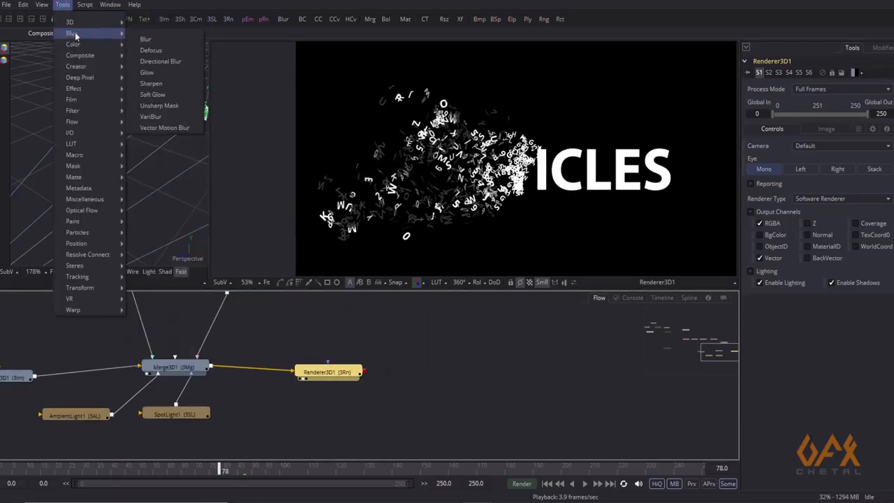
left_click(152, 128)
left_click_drag(402, 373, 459, 183)
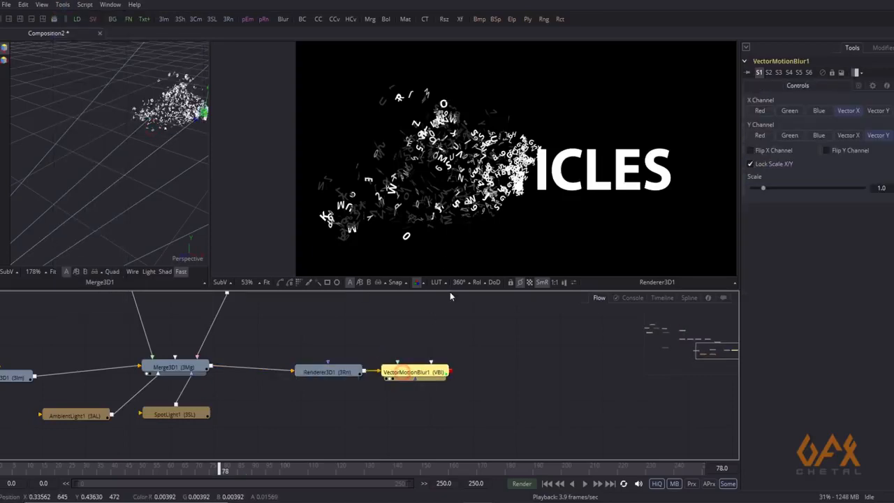
left_click(419, 373)
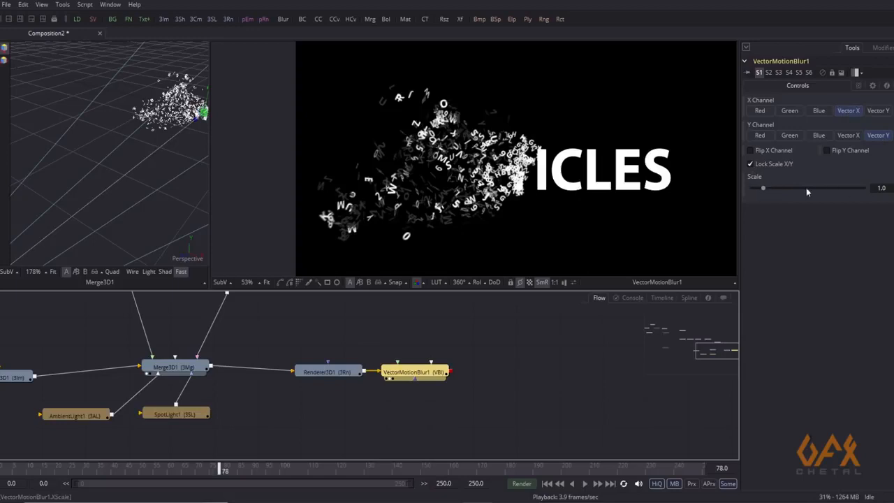
Compare the characters up close between the Renderer3D1 output and the VectorMotionBlur1 output
left_click_drag(440, 161, 532, 150)
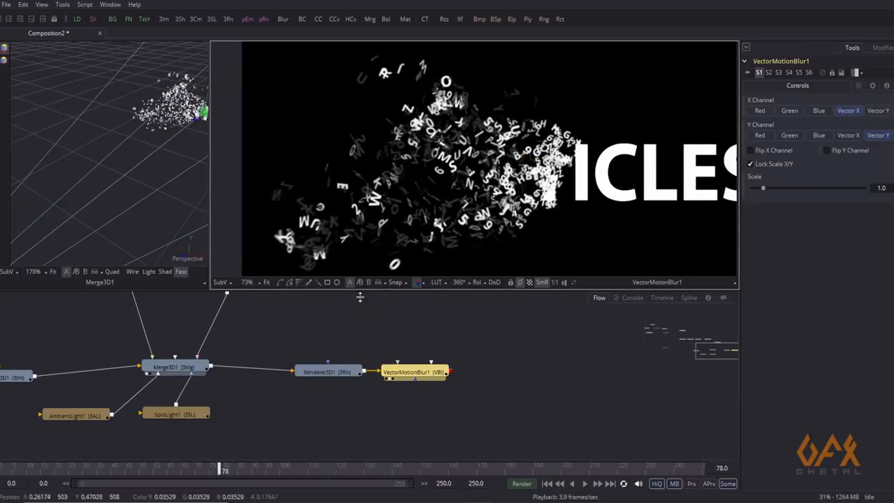
left_click_drag(324, 374, 443, 175)
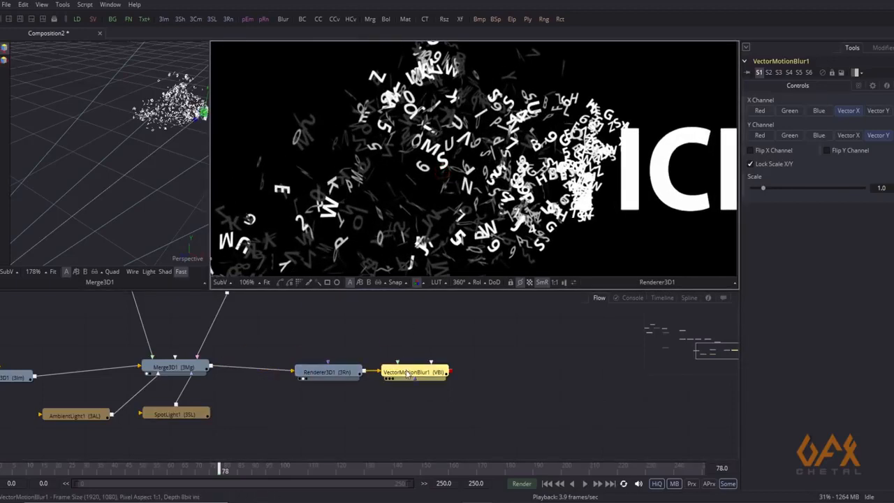
left_click_drag(407, 372, 477, 205)
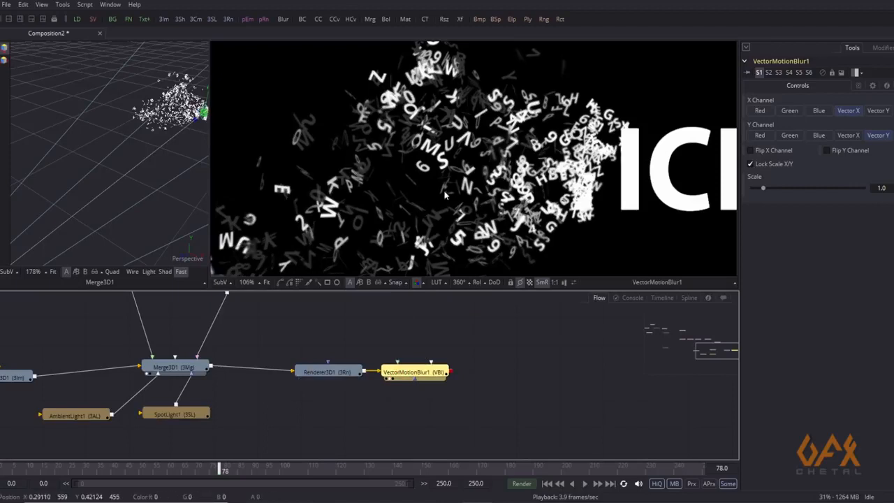
Try a scale of 3 on VectorMotionBlur1 and inspect the blurred characters
left_click_drag(887, 187, 861, 189)
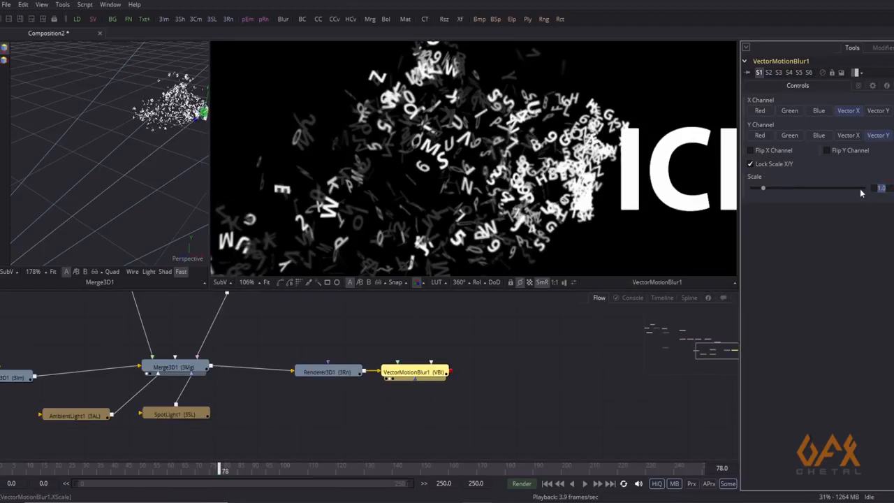
type("3")
key("Return")
left_click_drag(529, 142, 507, 148)
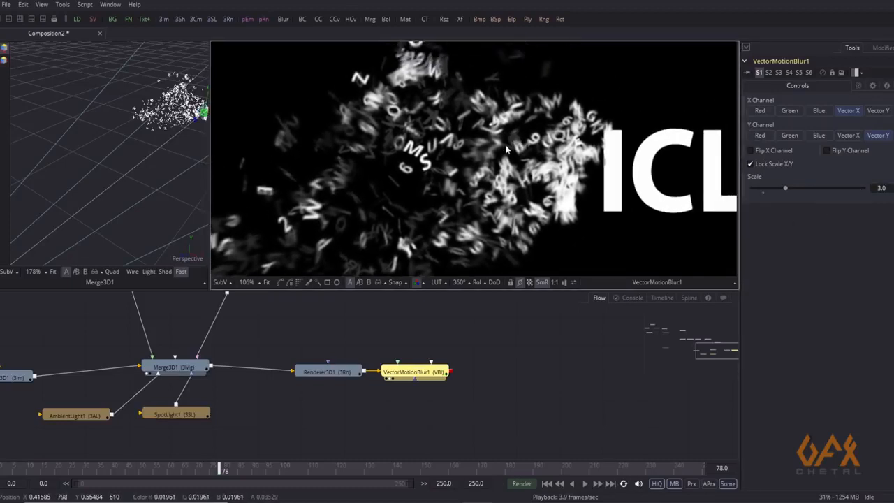
scroll(507, 148, "down", 1)
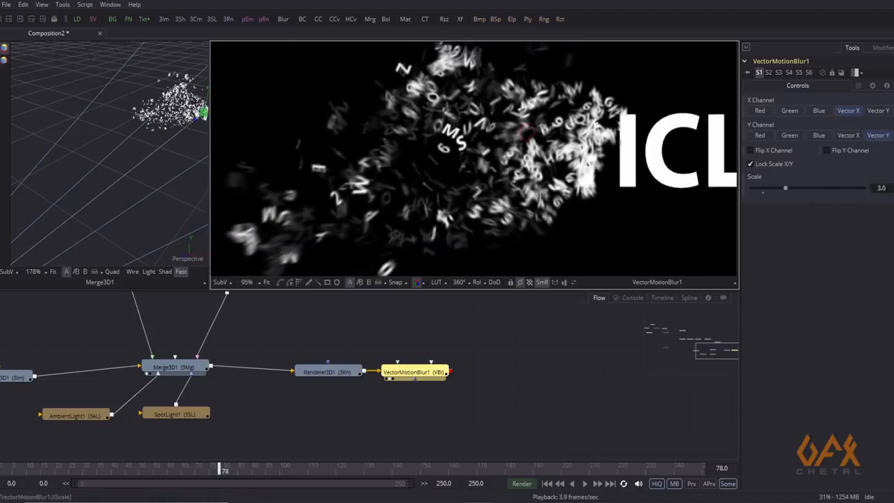
Set the VectorMotionBlur1 scale to 2.0 and return the playhead to frame 0
left_click(883, 188)
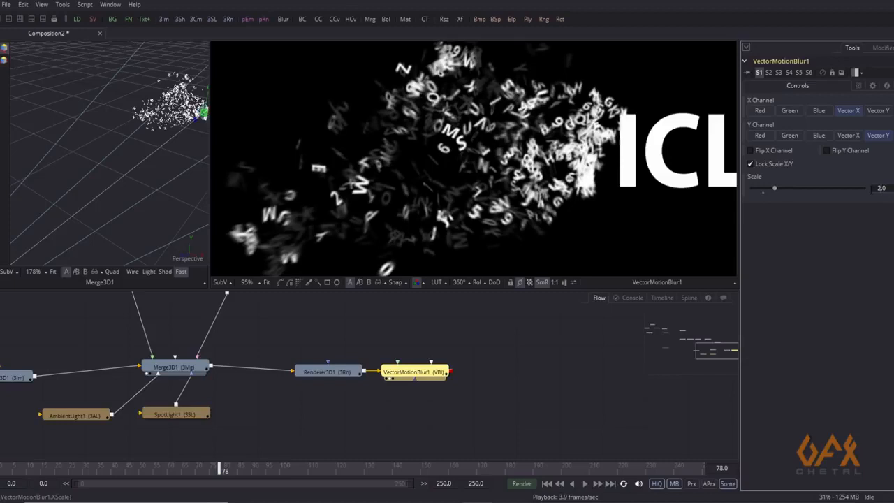
scroll(419, 178, "down", 4)
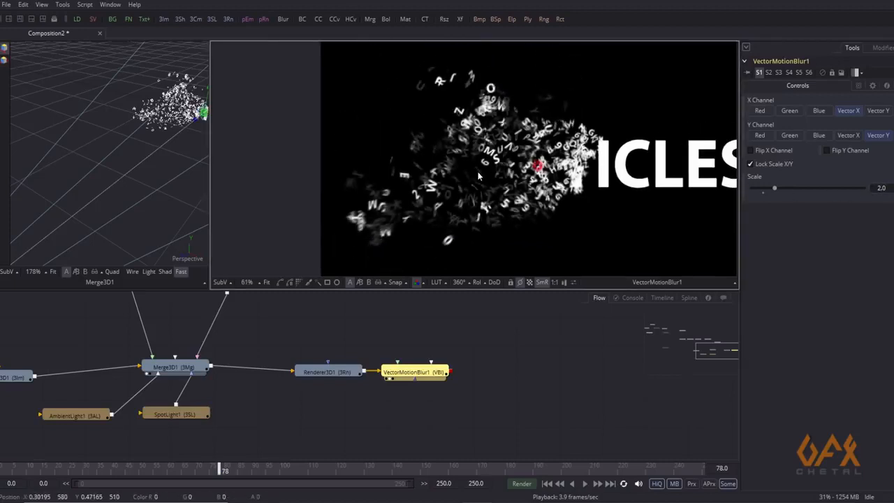
scroll(412, 183, "down", 2)
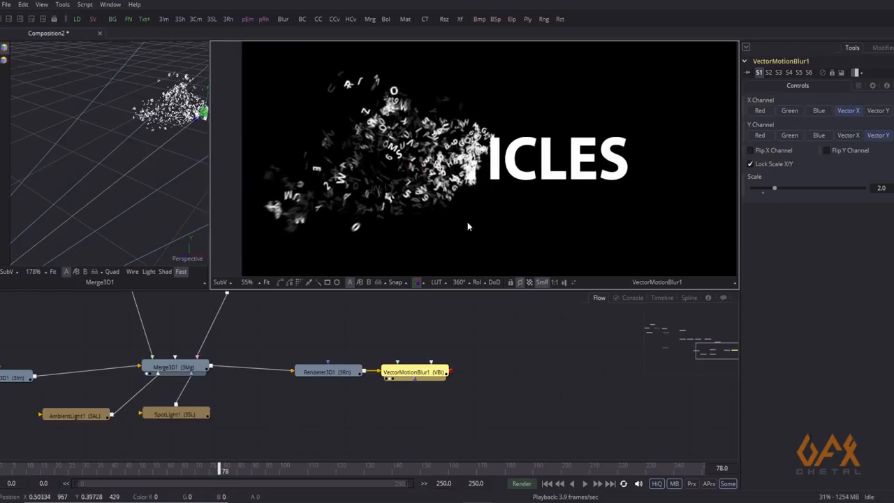
left_click_drag(17, 468, 3, 467)
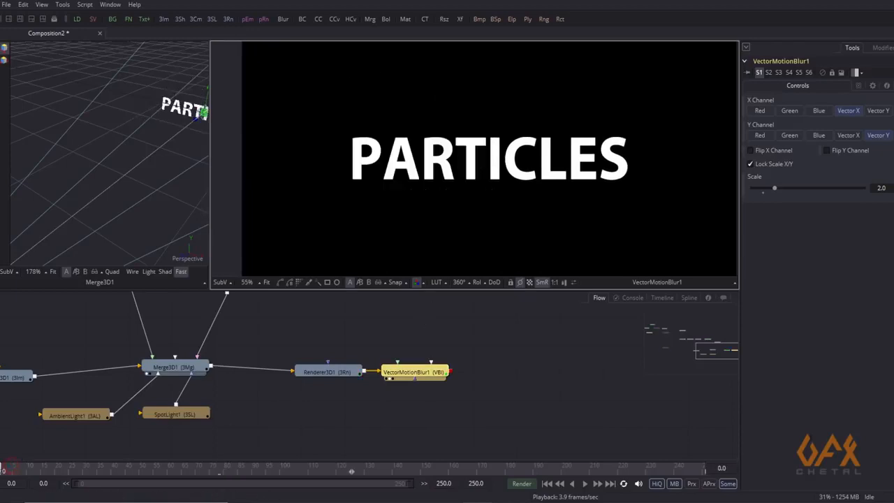